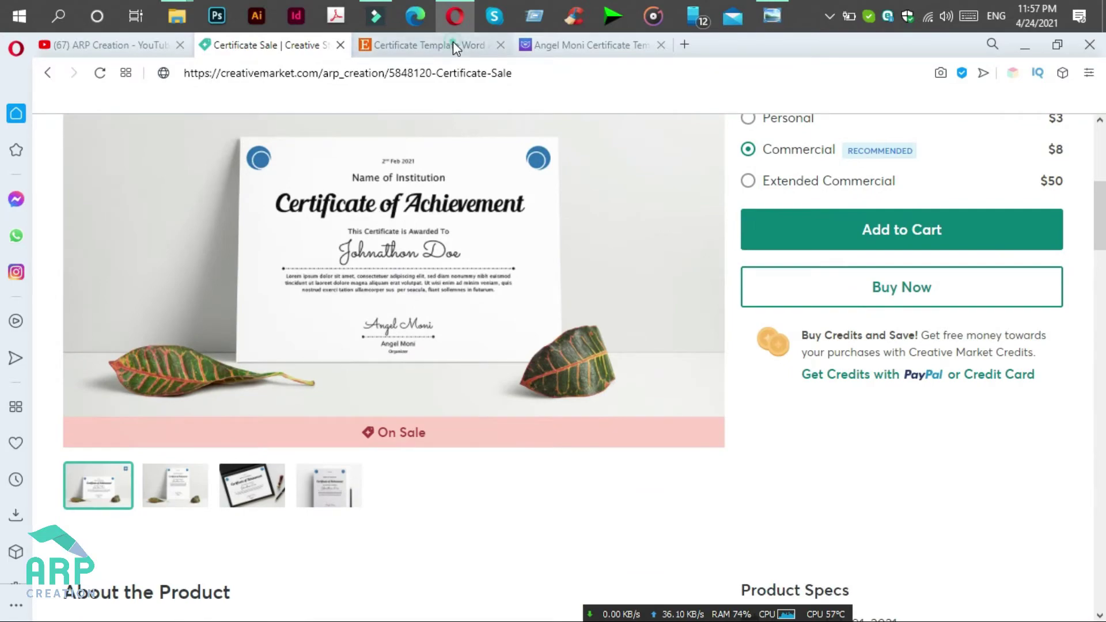
Step: Browse the Etsy and TemplateMonster certificate templates, then go to the ARP Creation YouTube channel
click(453, 44)
scroll(599, 260, down, 3)
click(596, 46)
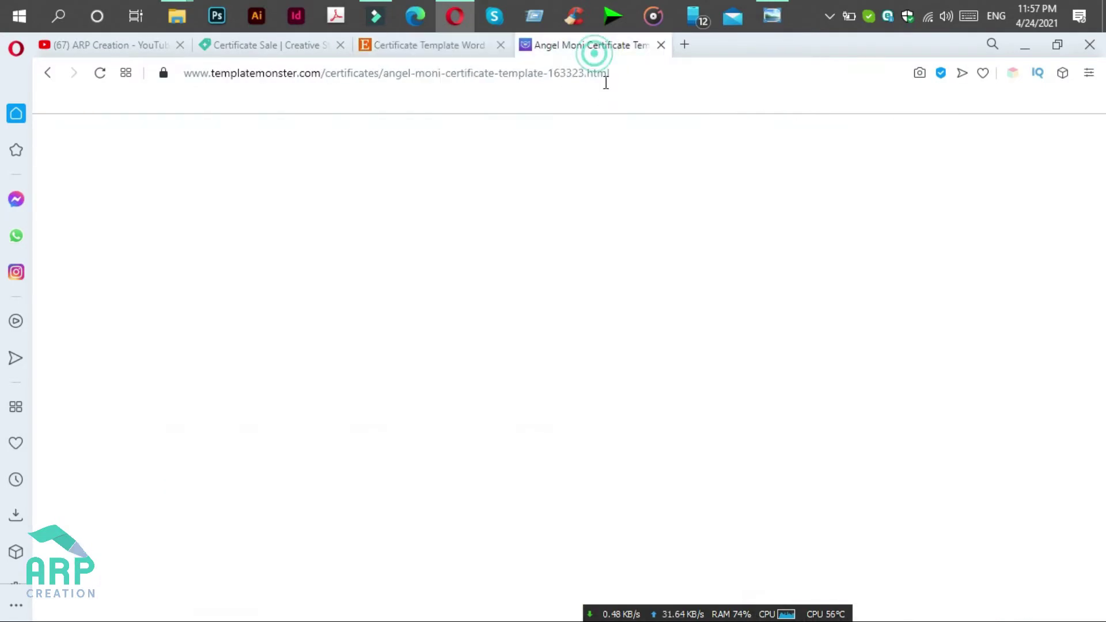
scroll(571, 403, down, 10)
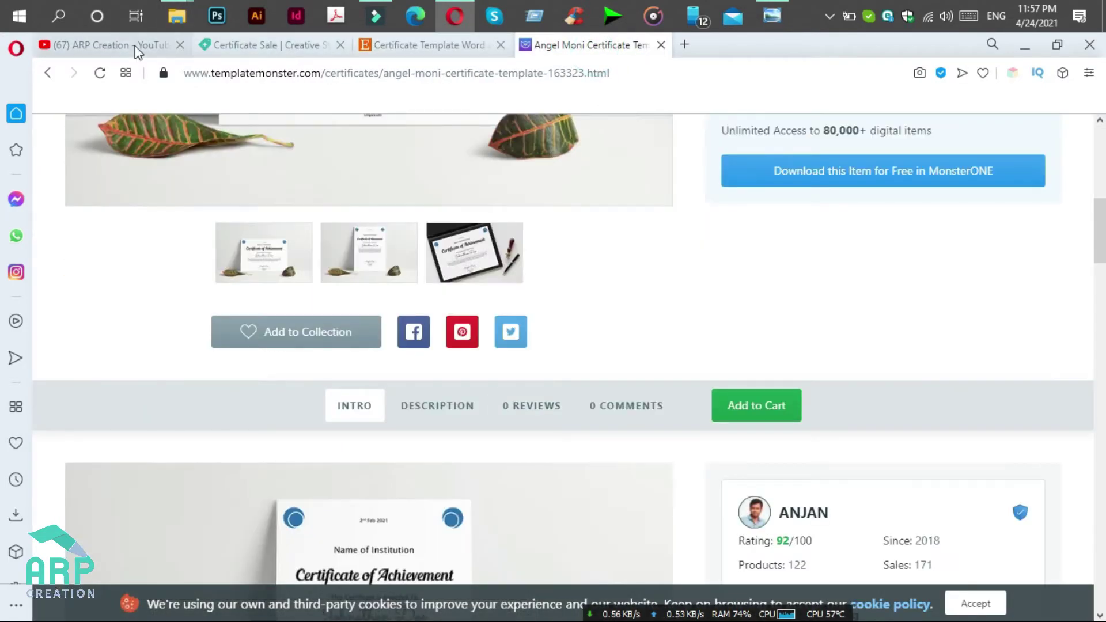
click(132, 45)
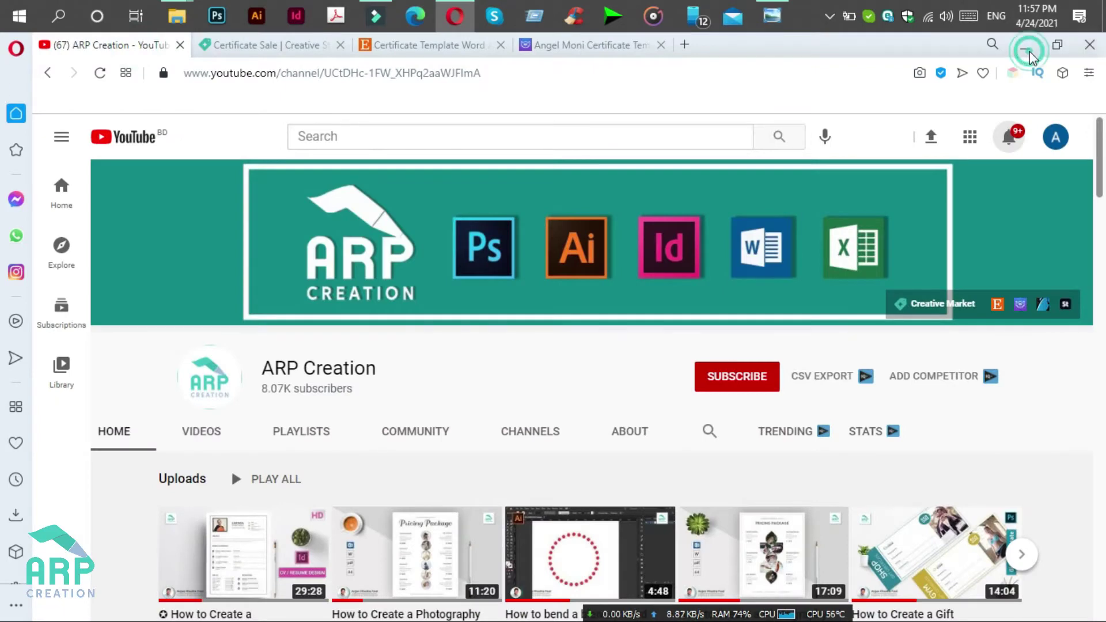
click(1030, 51)
Step: Open the new Word document from the desktop and set its page orientation to Landscape
click(1014, 42)
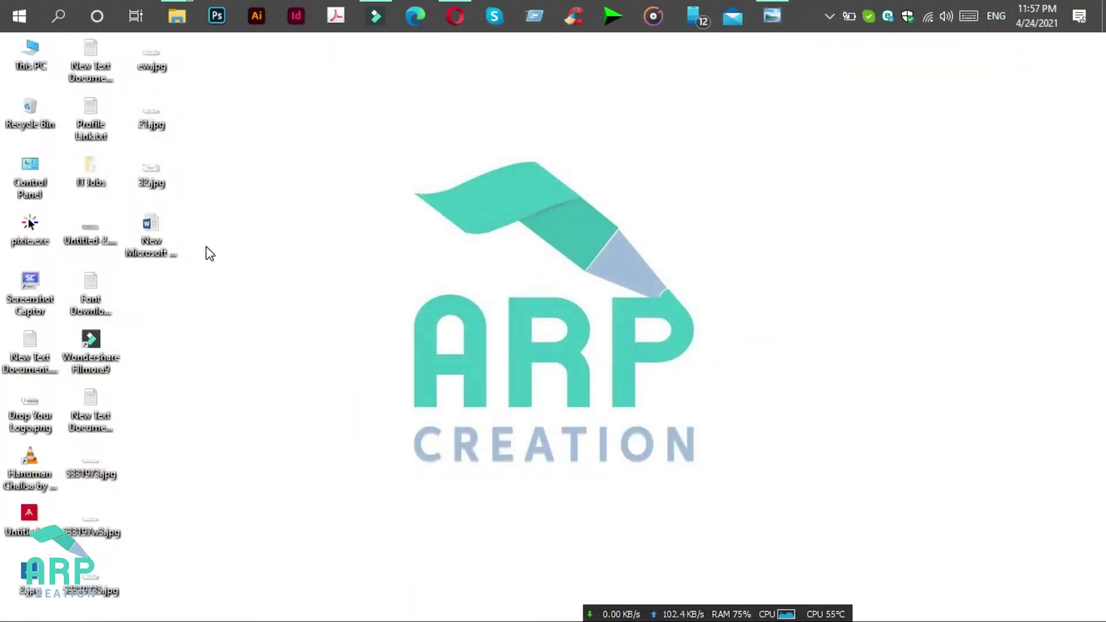
click(156, 262)
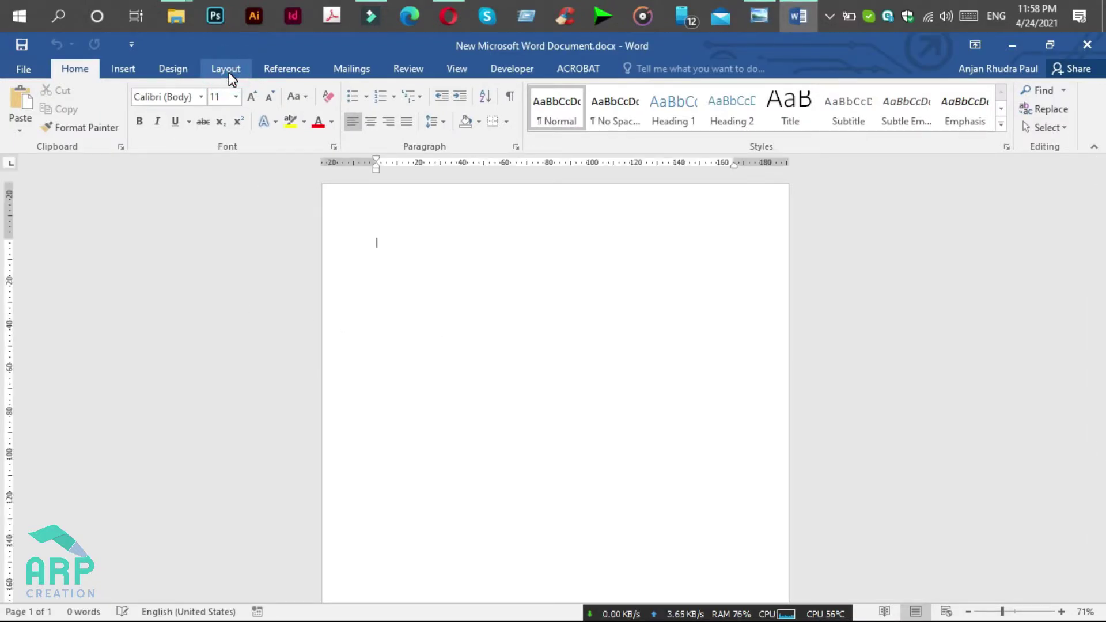
click(226, 70)
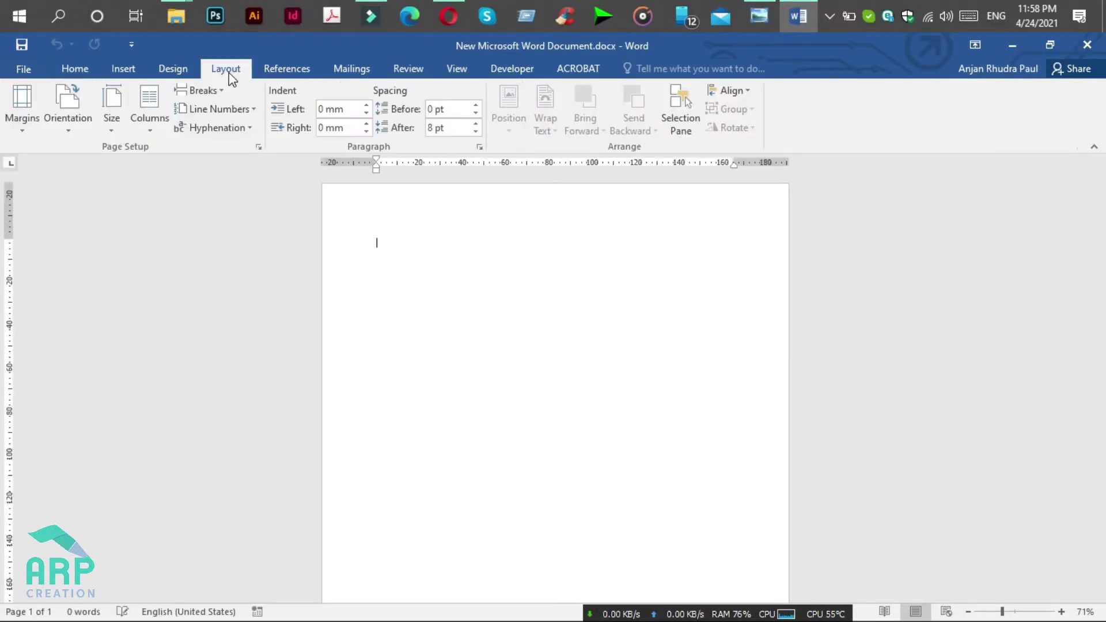
click(74, 130)
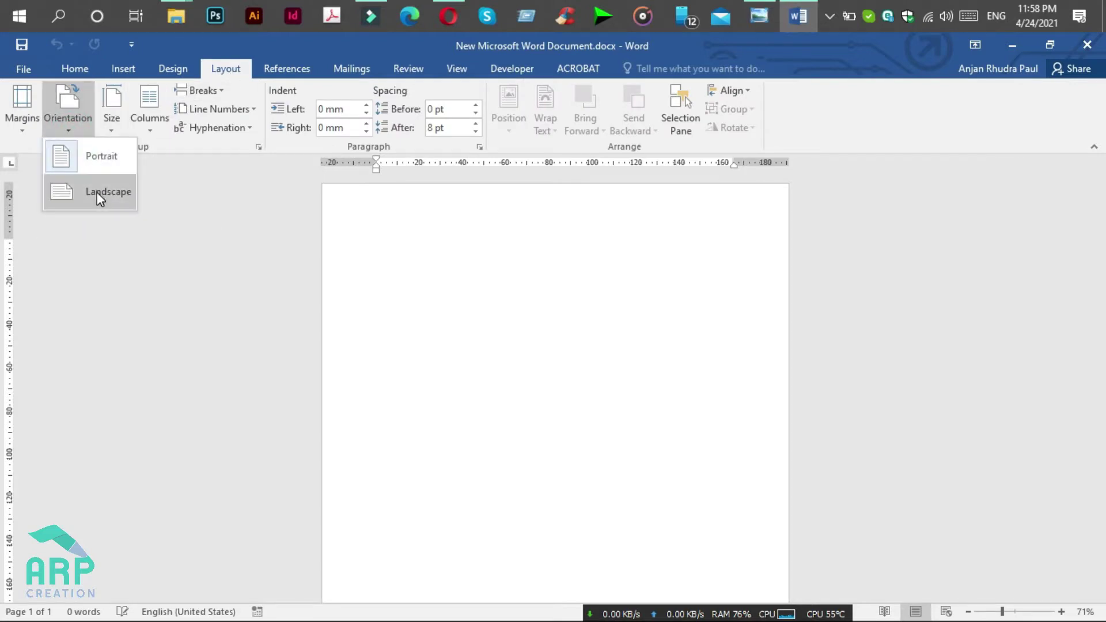
click(97, 192)
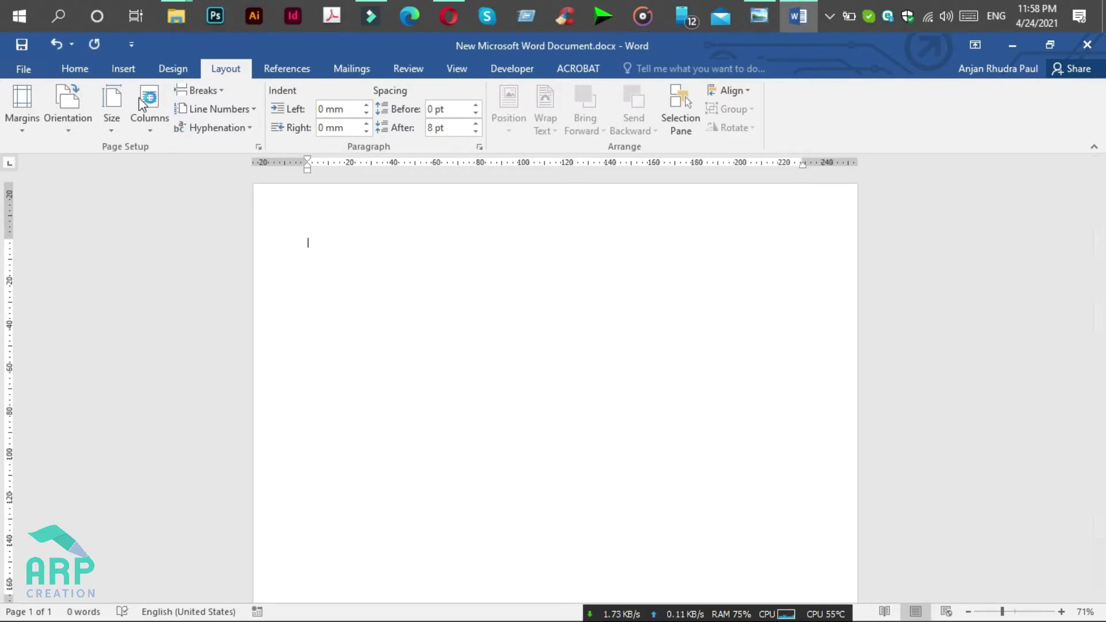
click(88, 70)
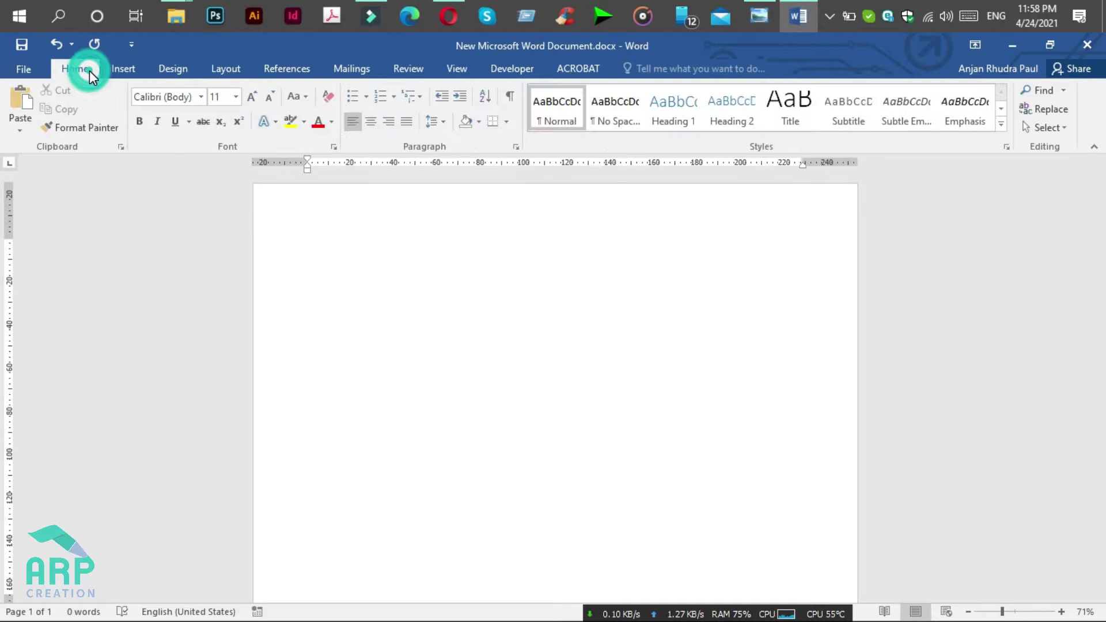
Step: Draw an oval circle near the page's top-left corner
click(121, 70)
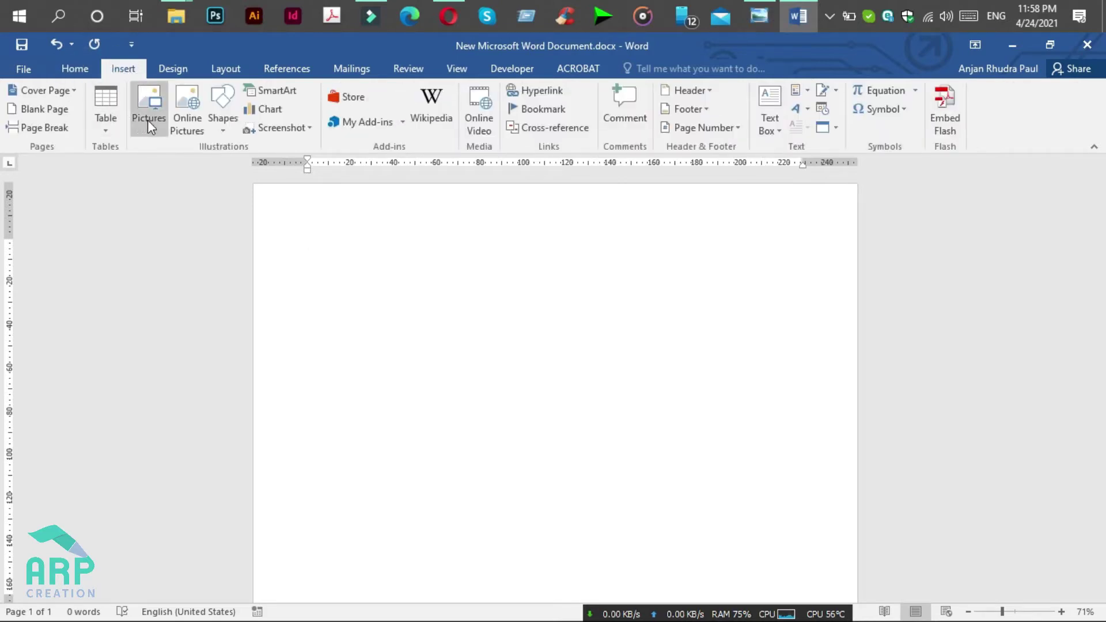
click(225, 135)
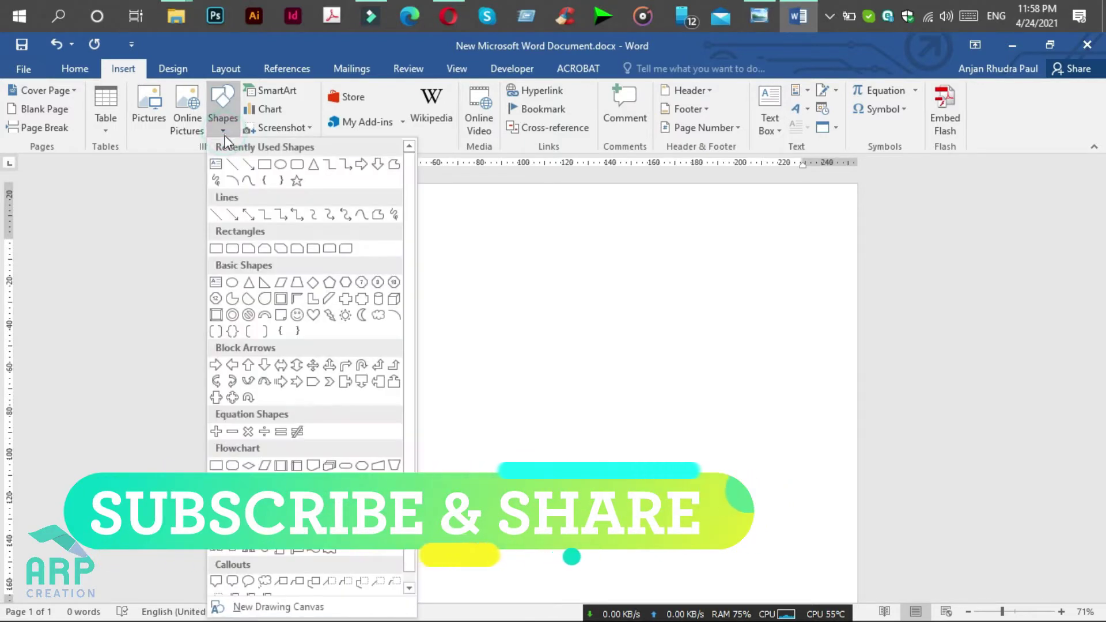
click(281, 164)
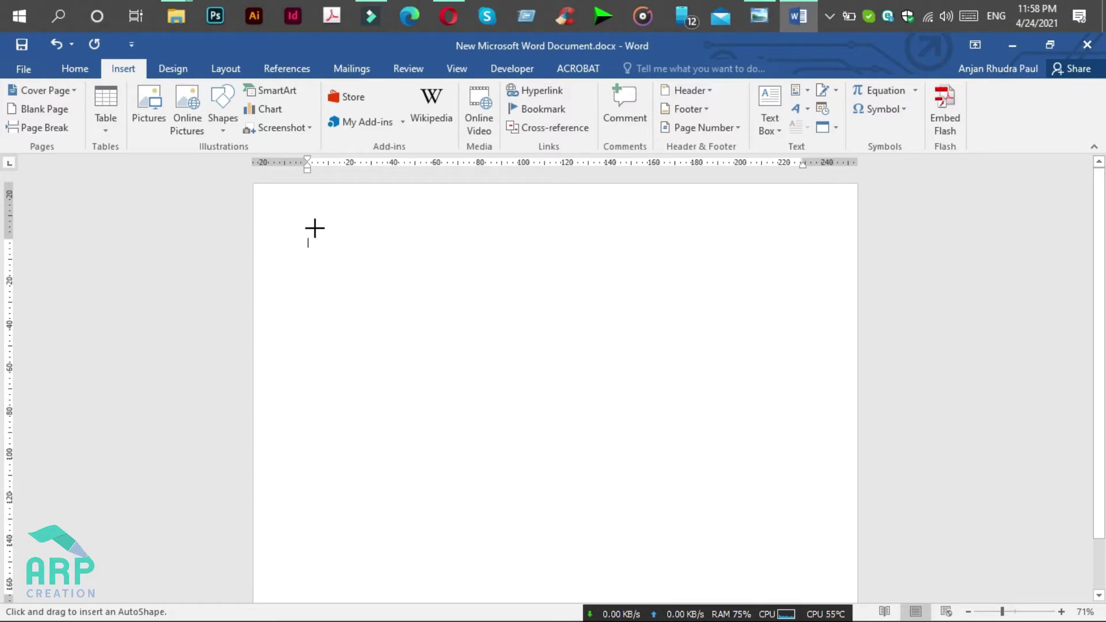
drag(288, 209, 349, 270)
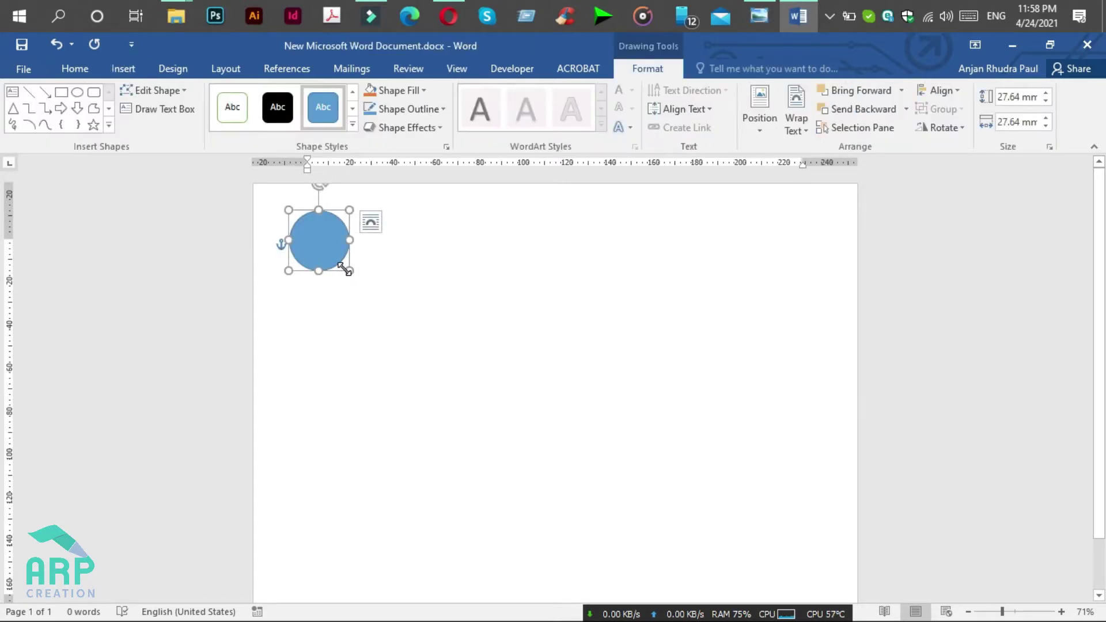
Step: Give the circle a blue fill and a white outline
click(403, 91)
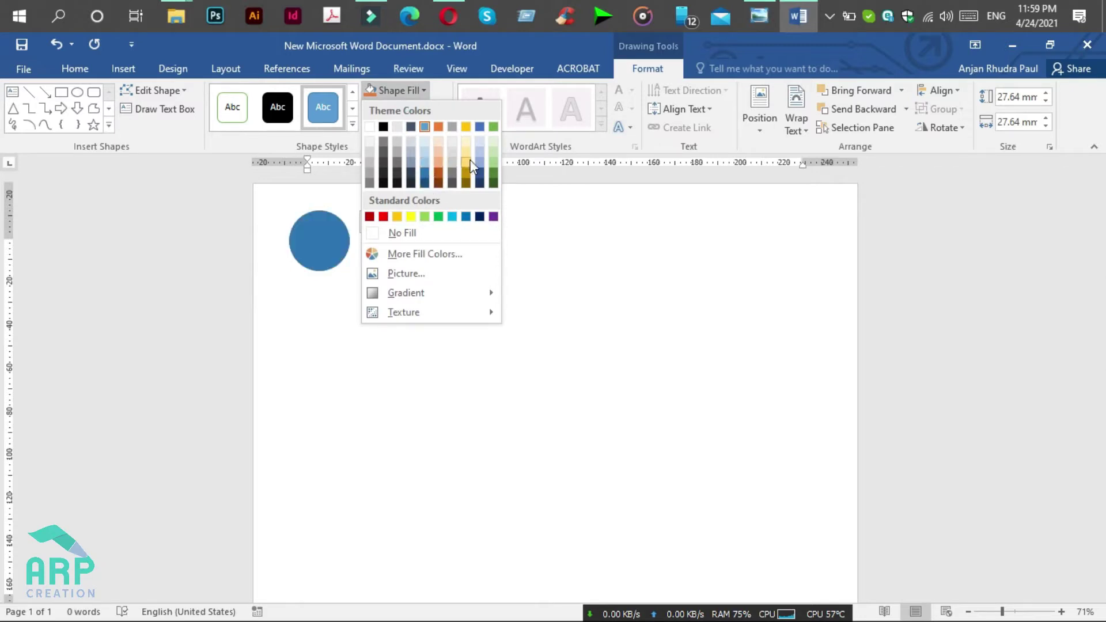
click(480, 128)
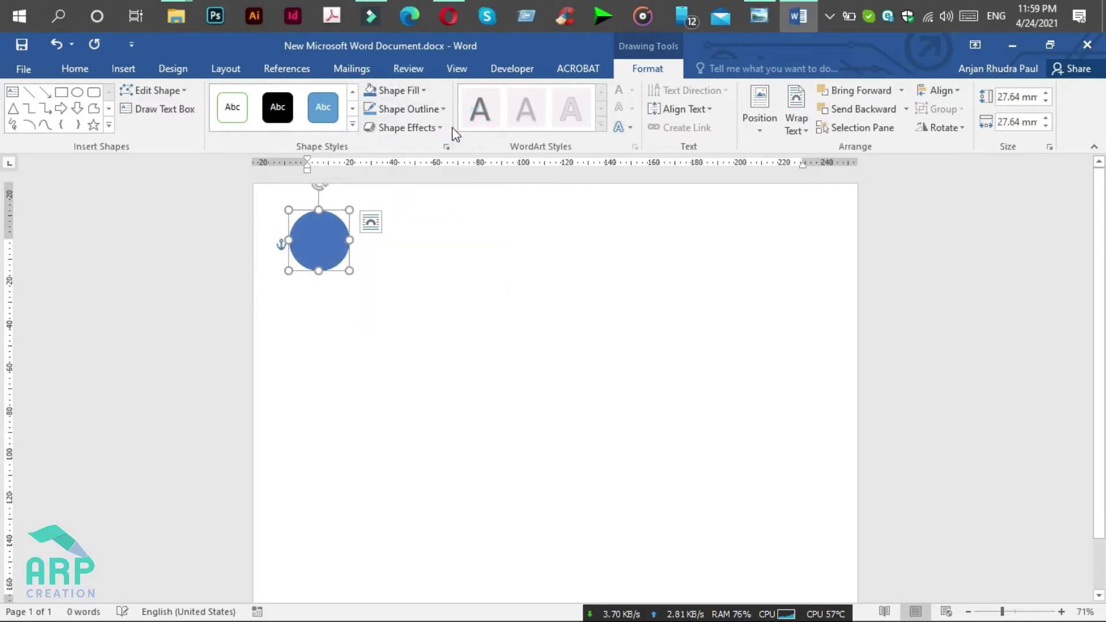
click(410, 110)
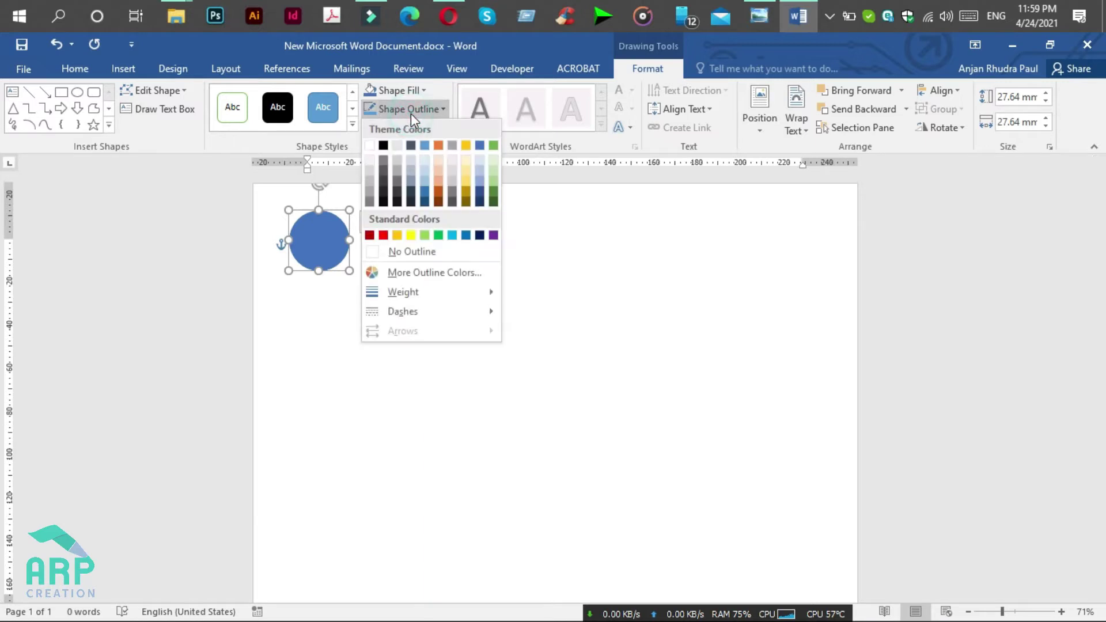
click(371, 148)
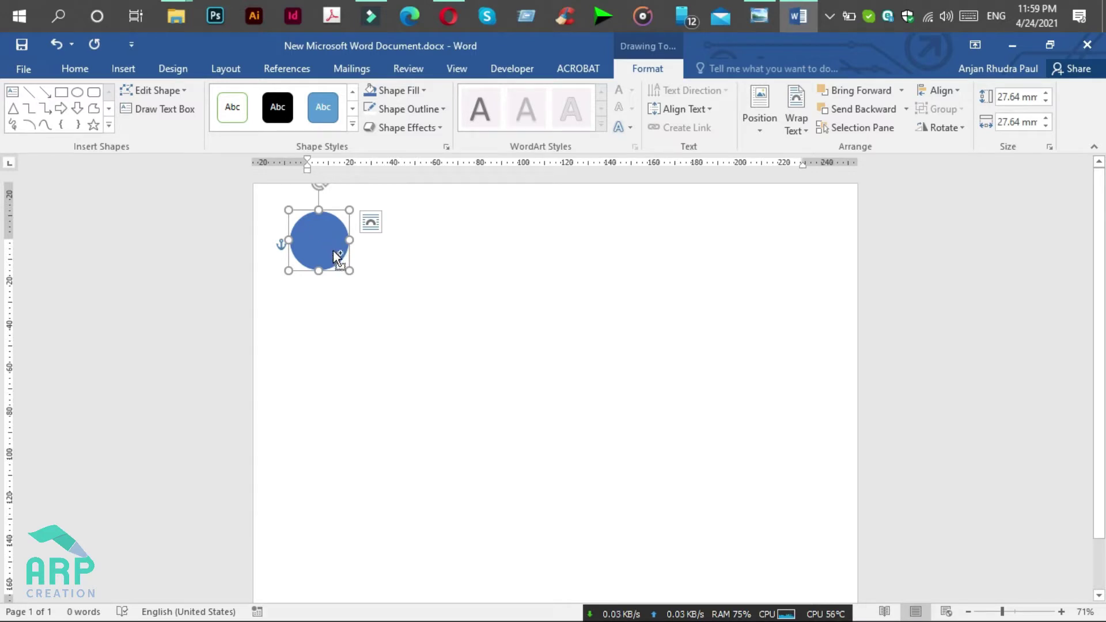
Step: Duplicate the circle and shrink the copy so it overlaps the original
mouse_move(325, 242)
mouse_down()
mouse_move(353, 254)
mouse_move(325, 256)
mouse_up()
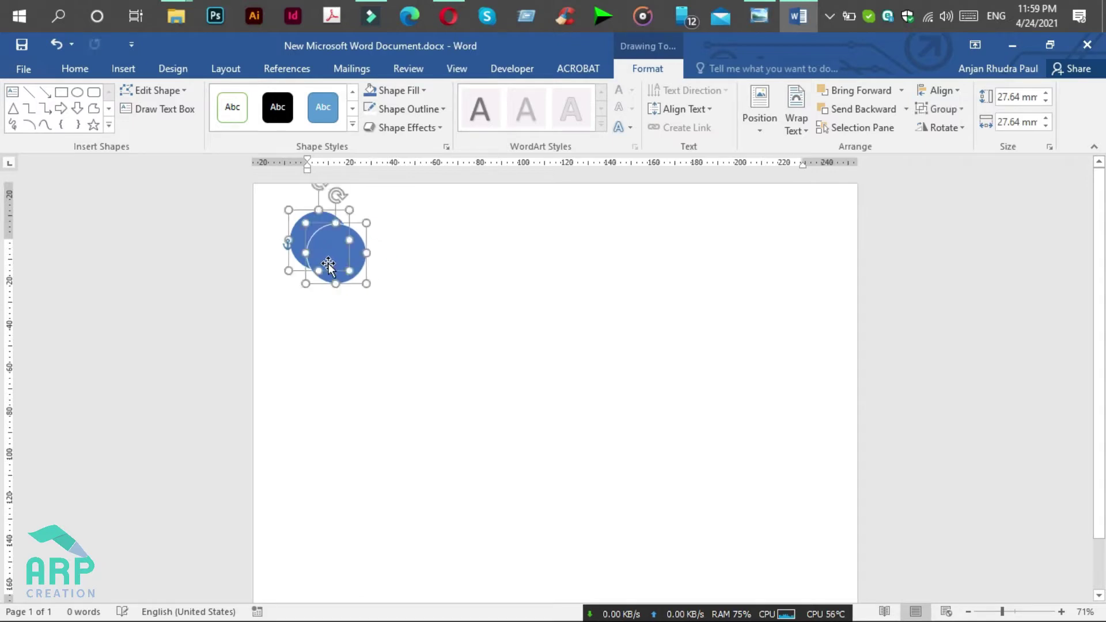
click(380, 274)
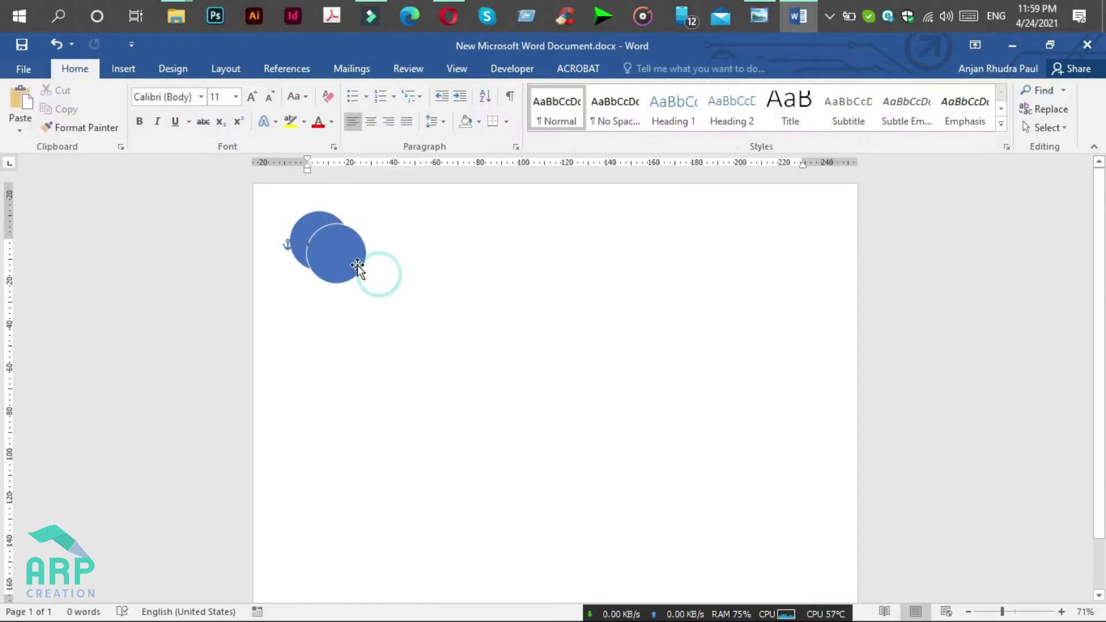
click(343, 260)
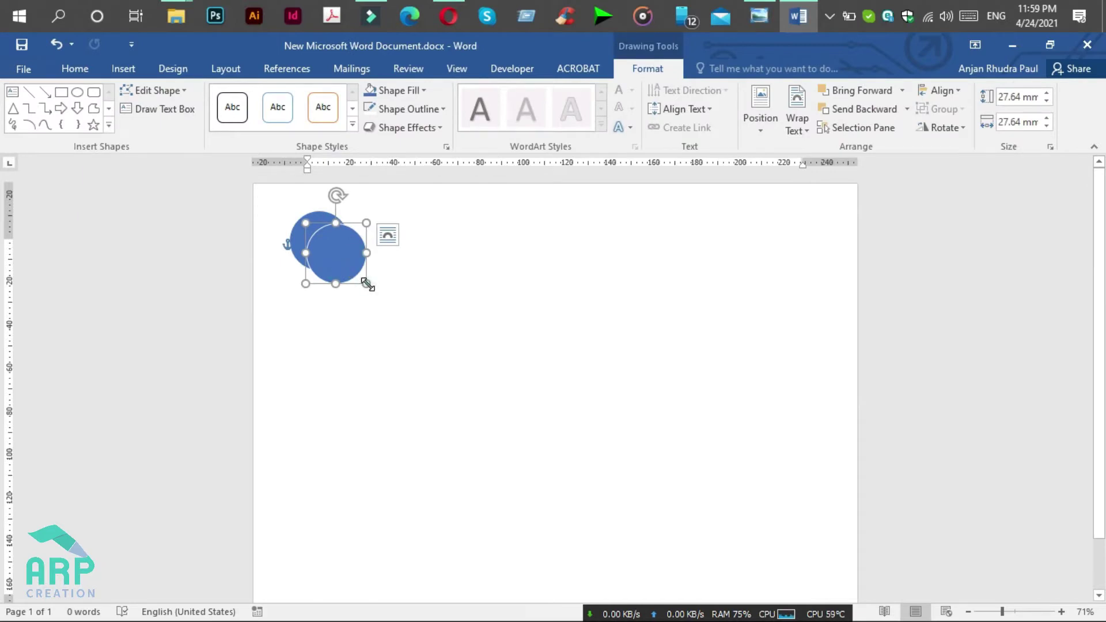
drag(366, 282, 332, 252)
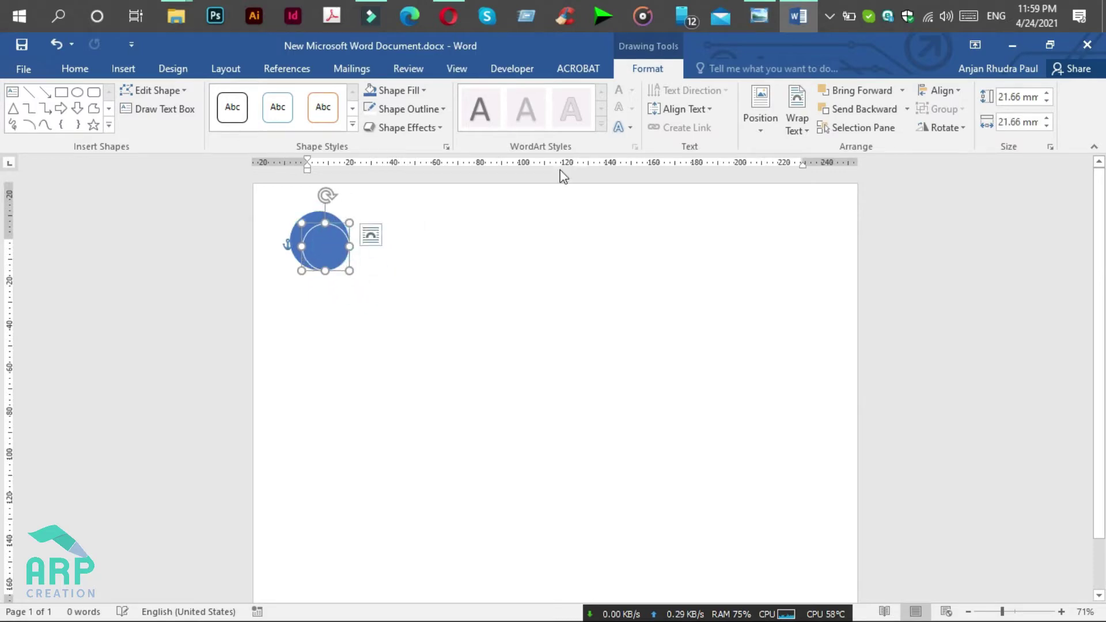
click(765, 16)
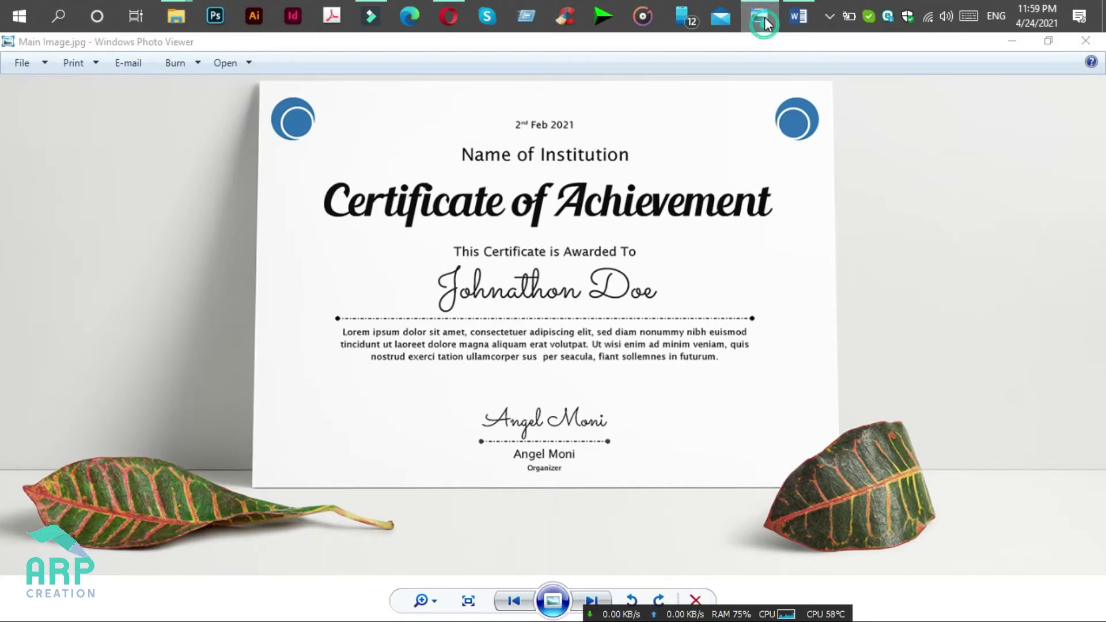
click(765, 16)
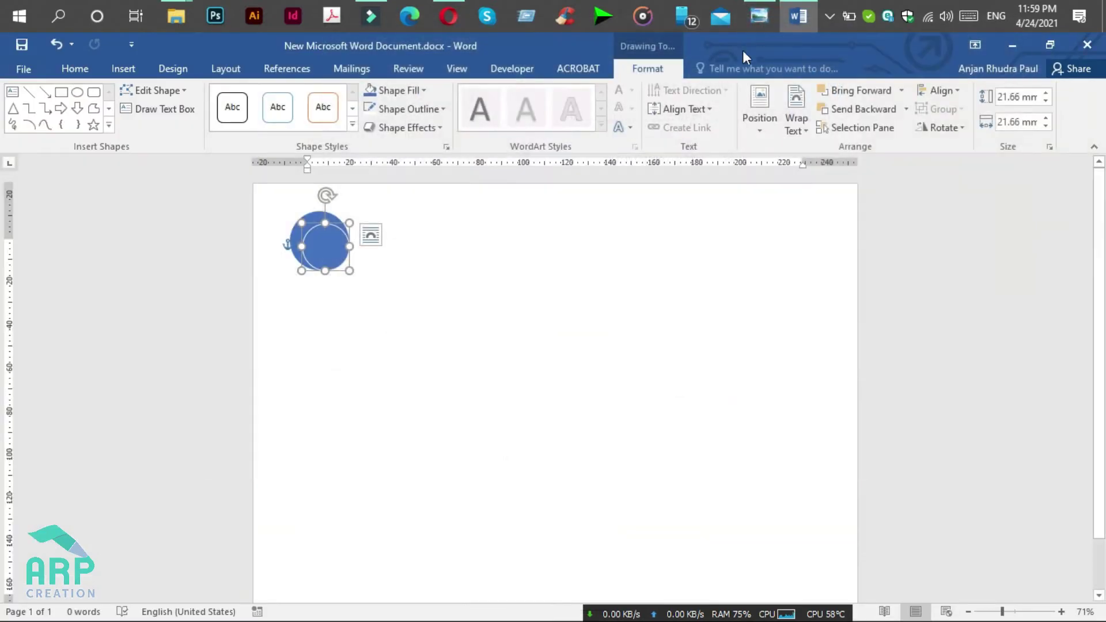
Step: Set the small circle's outline weight to 3 pt
click(421, 108)
mouse_move(448, 289)
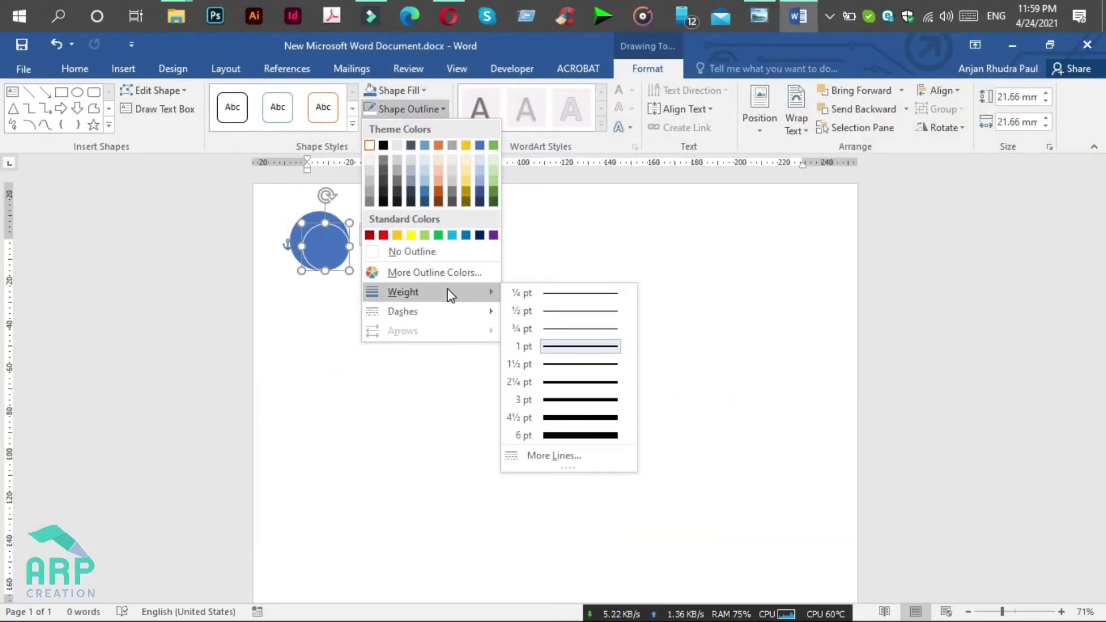
click(574, 397)
click(323, 280)
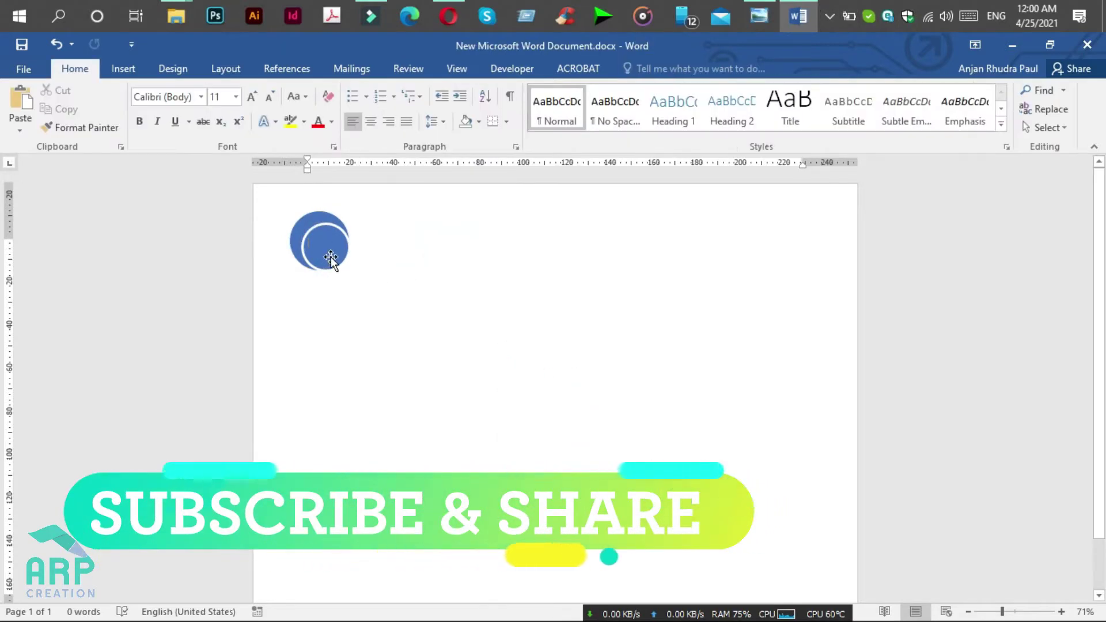
click(331, 256)
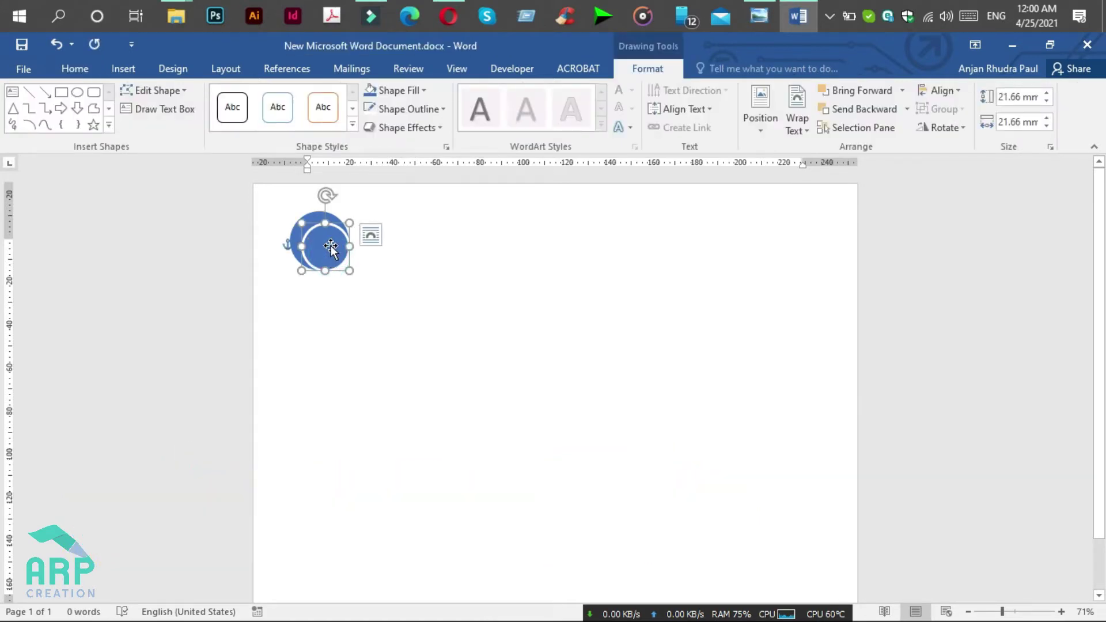
Step: Group the two overlapping circles into a single emblem
shift+click(315, 219)
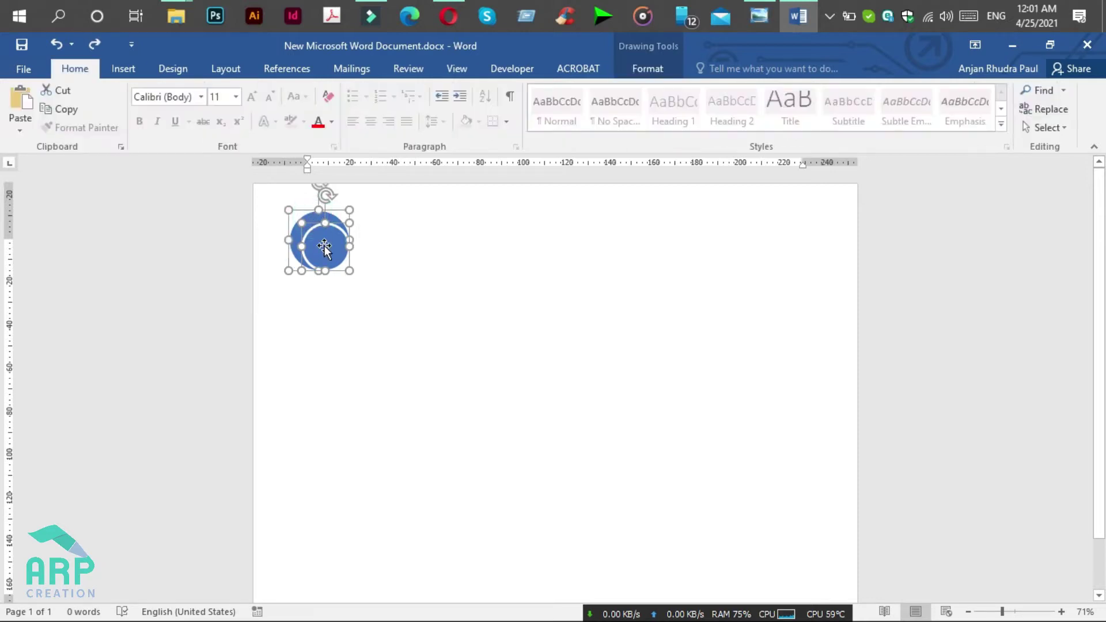
right_click(325, 247)
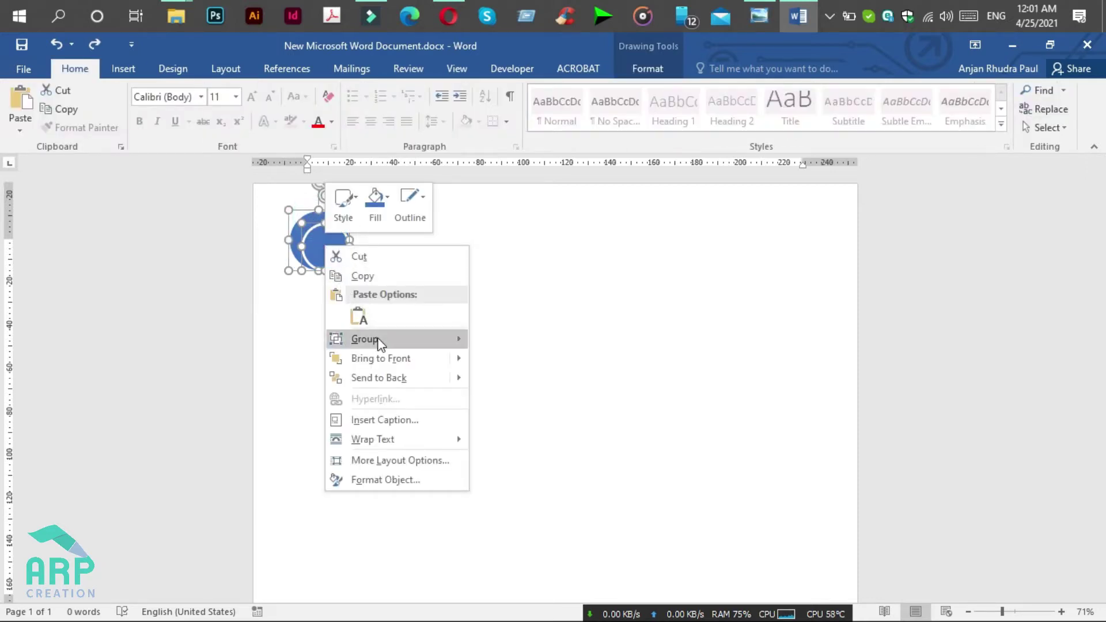
mouse_move(378, 341)
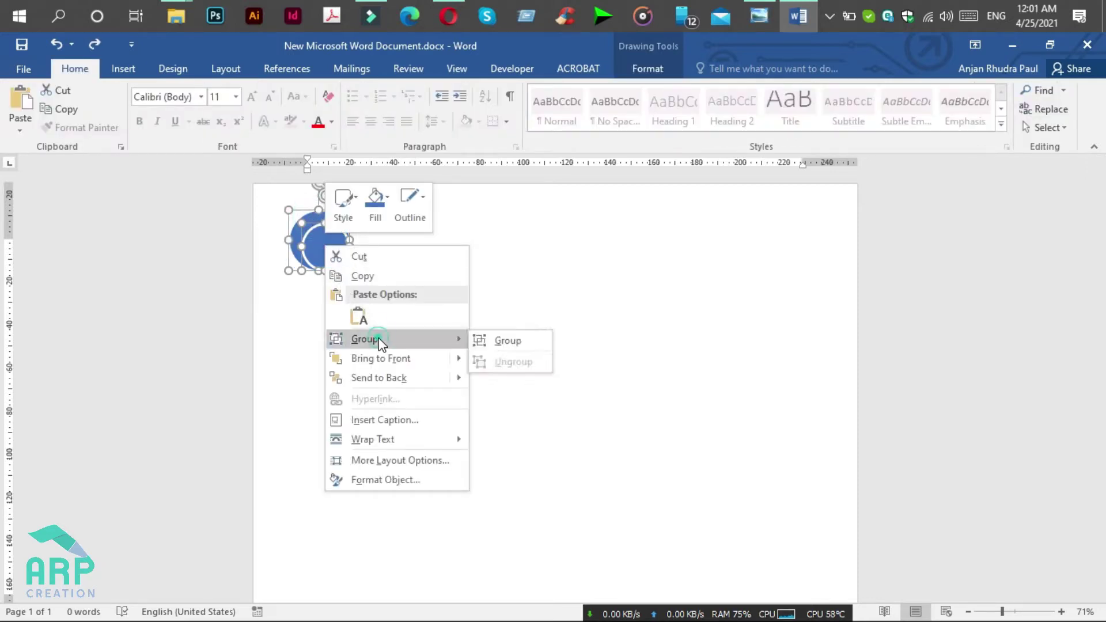
click(497, 343)
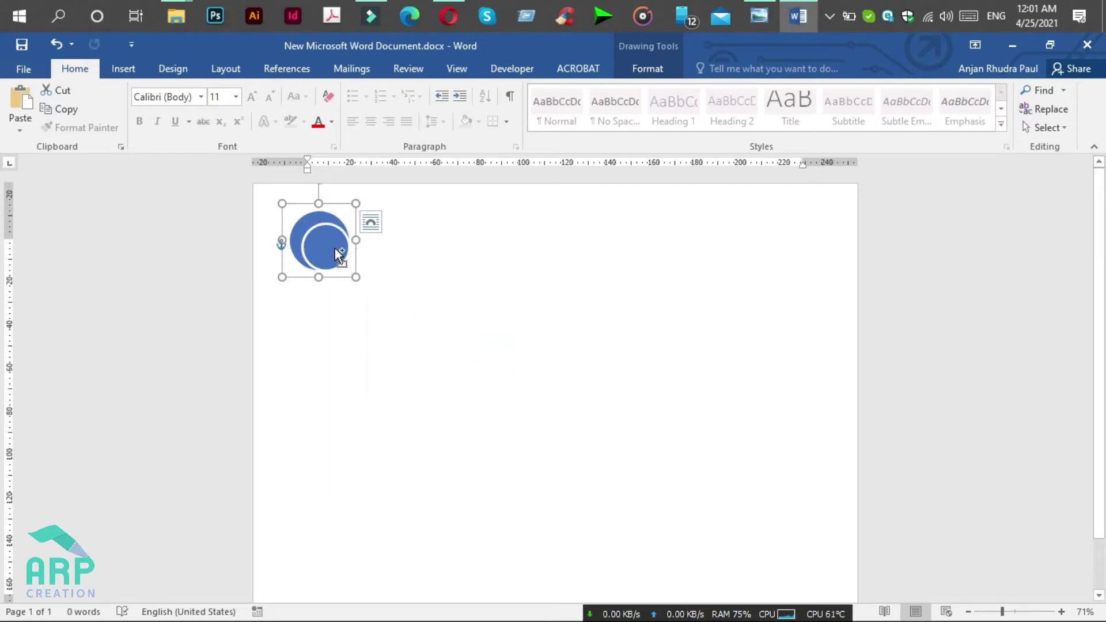
Step: Place a copy of the emblem at the top right and flip it horizontally
drag(334, 251, 787, 249)
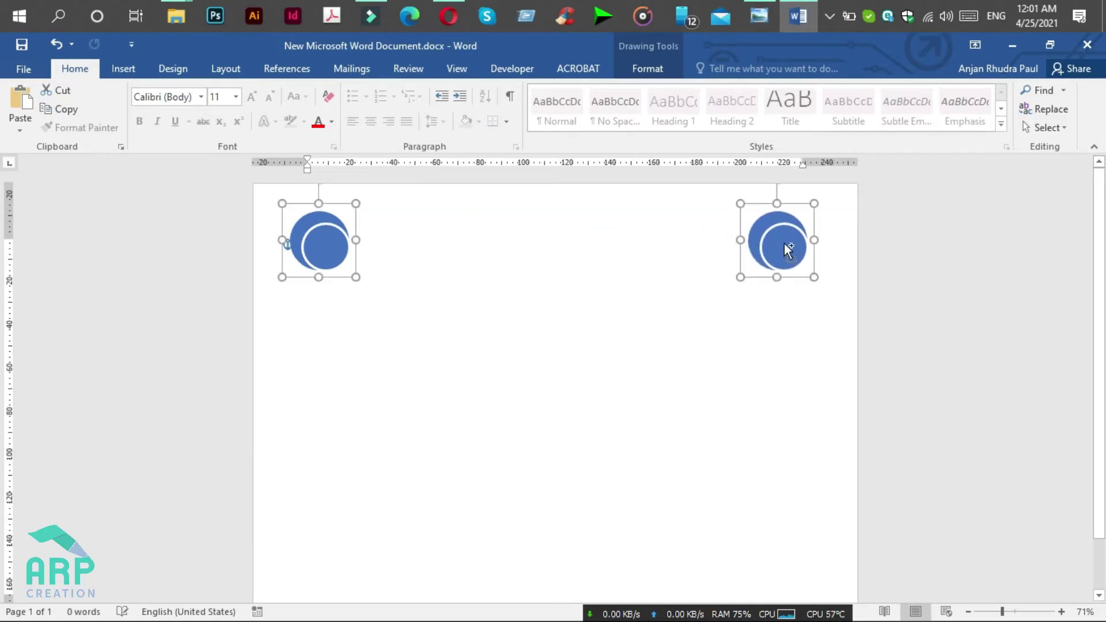
click(782, 314)
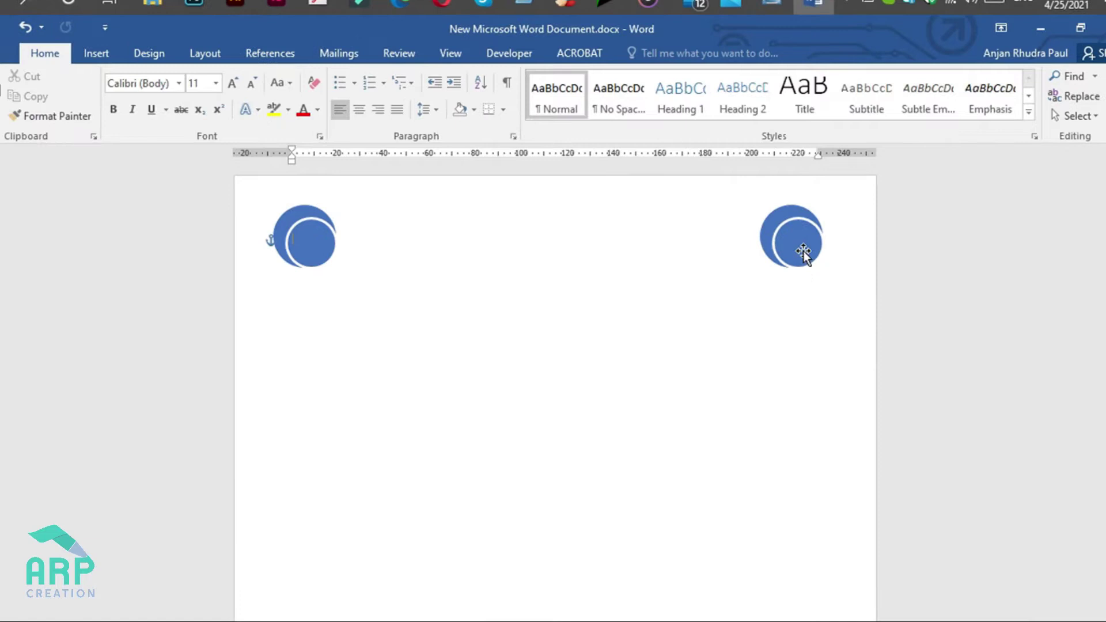
click(803, 253)
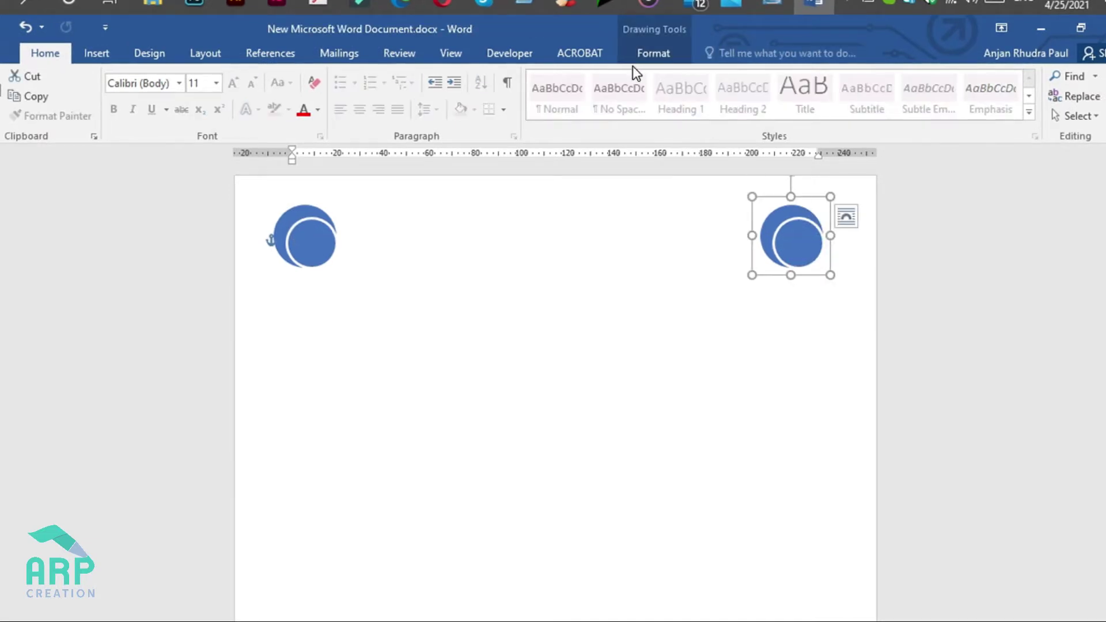
click(674, 46)
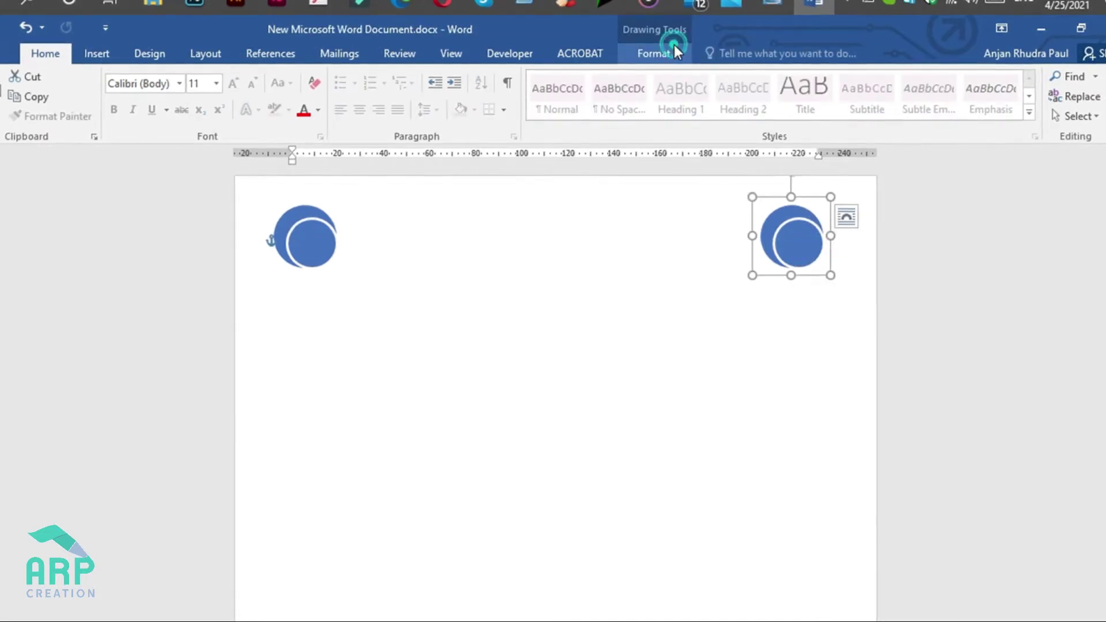
click(968, 115)
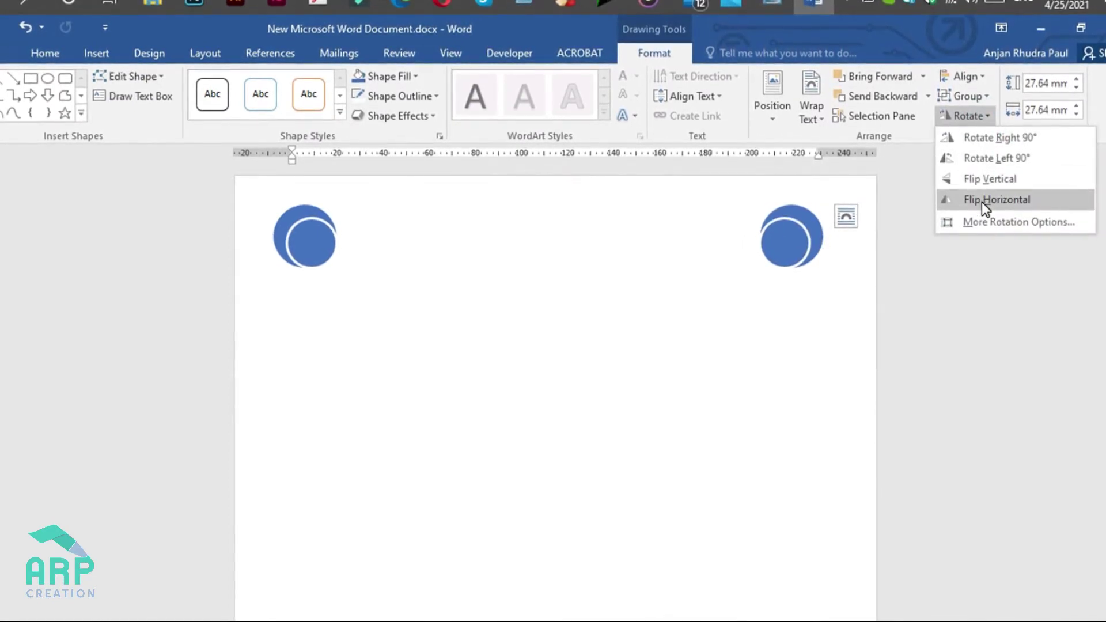
click(982, 202)
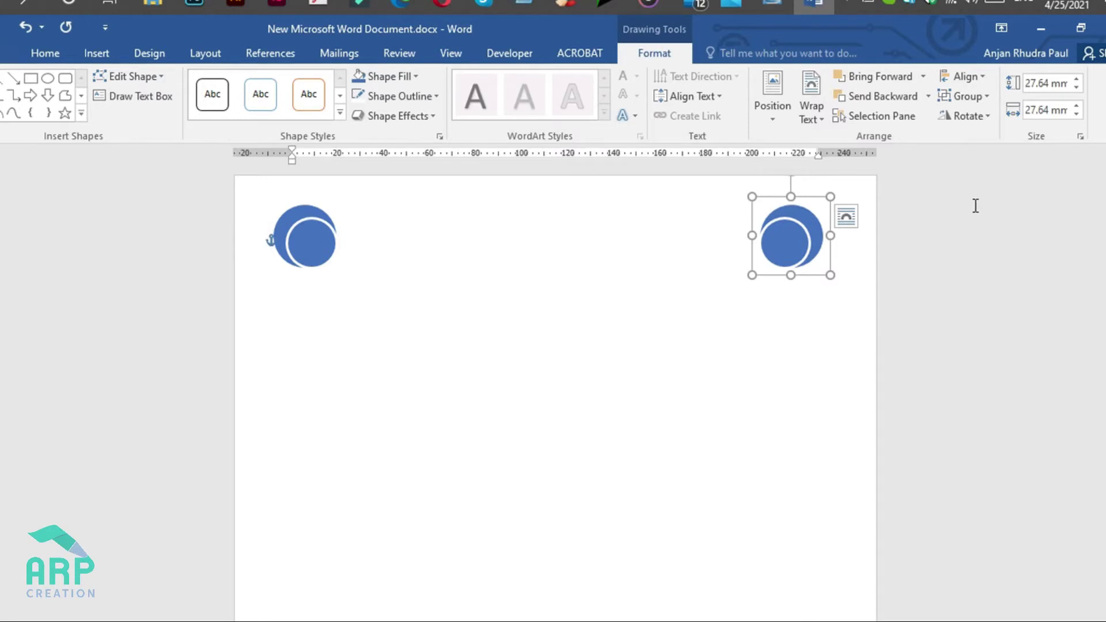
Step: Move the left and right circle emblems into the page's top corners
mouse_move(305, 237)
mouse_down()
mouse_move(286, 228)
mouse_move(297, 226)
mouse_up()
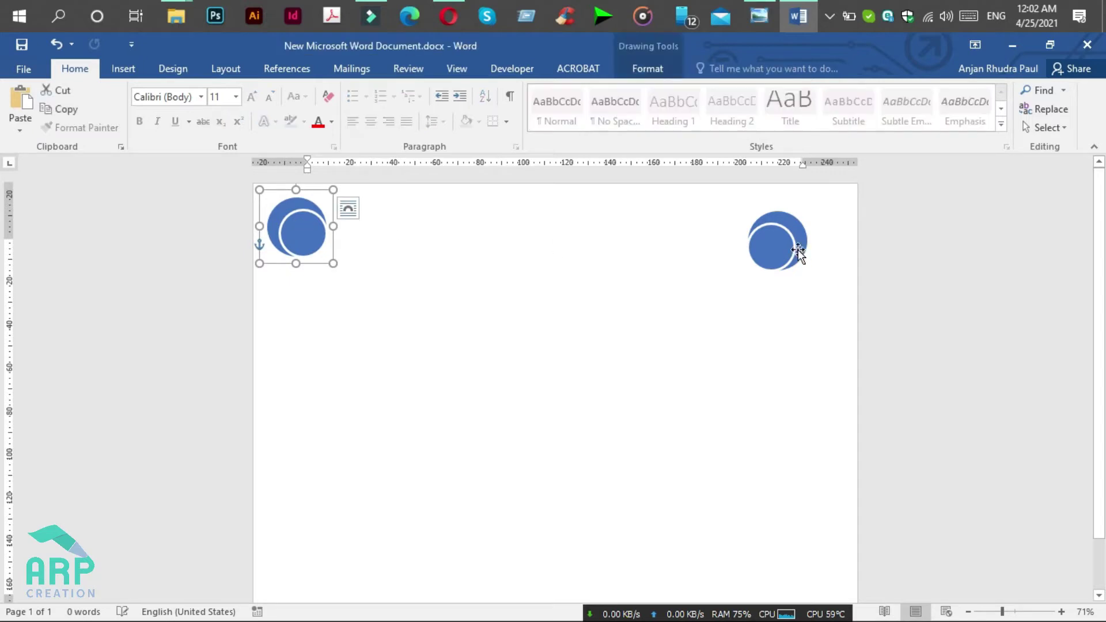
drag(783, 250, 818, 234)
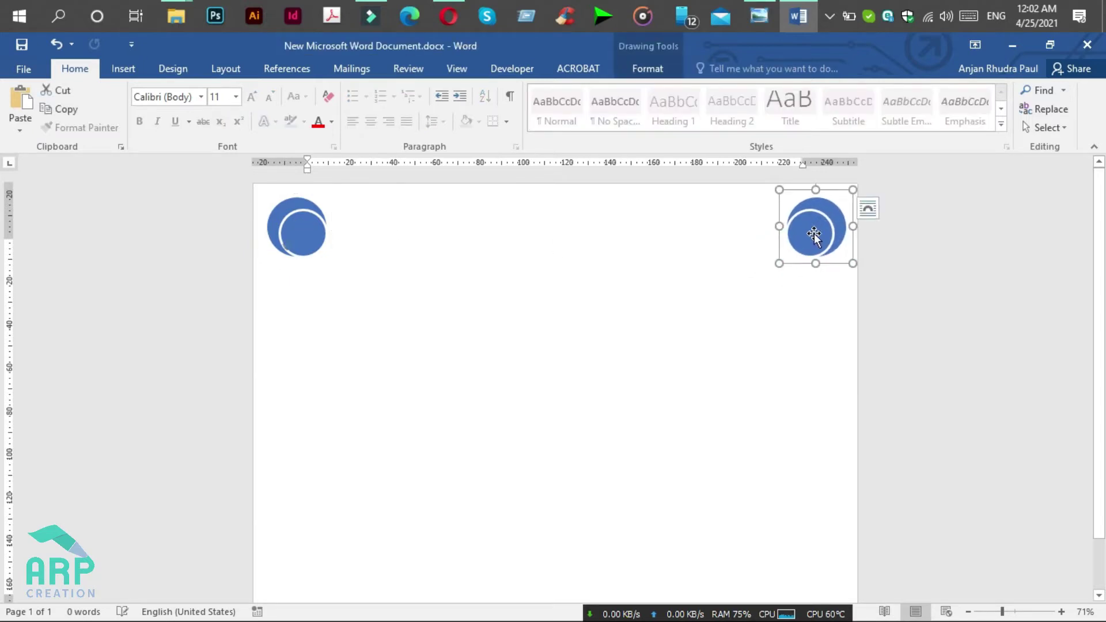
click(716, 264)
Step: Insert a Simple Text Box with placeholder text between the emblems
click(121, 71)
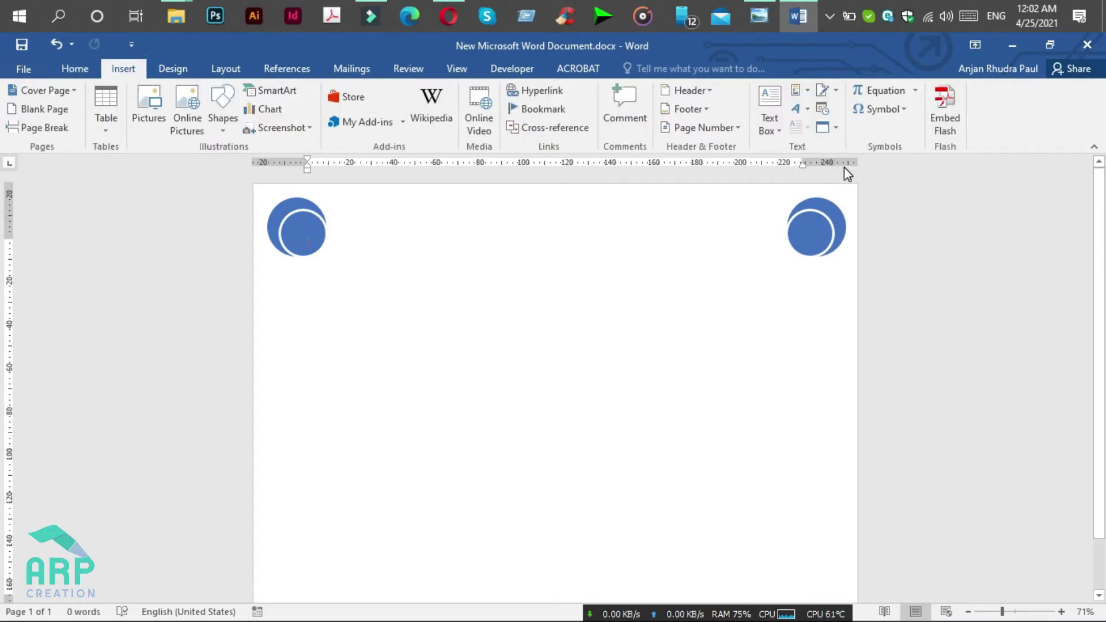
click(767, 133)
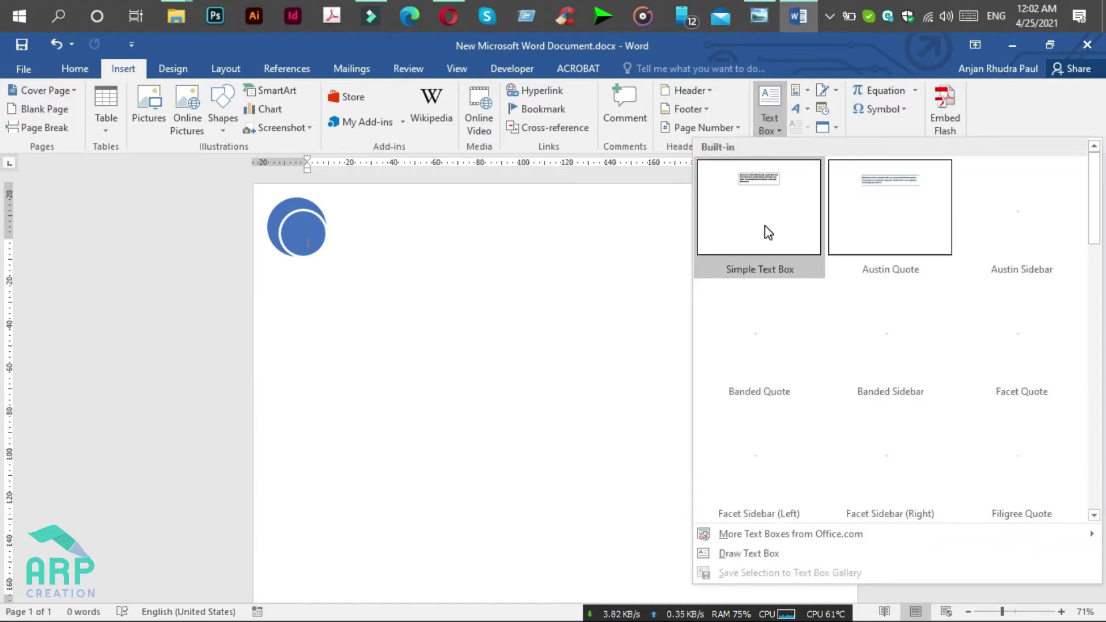
click(765, 227)
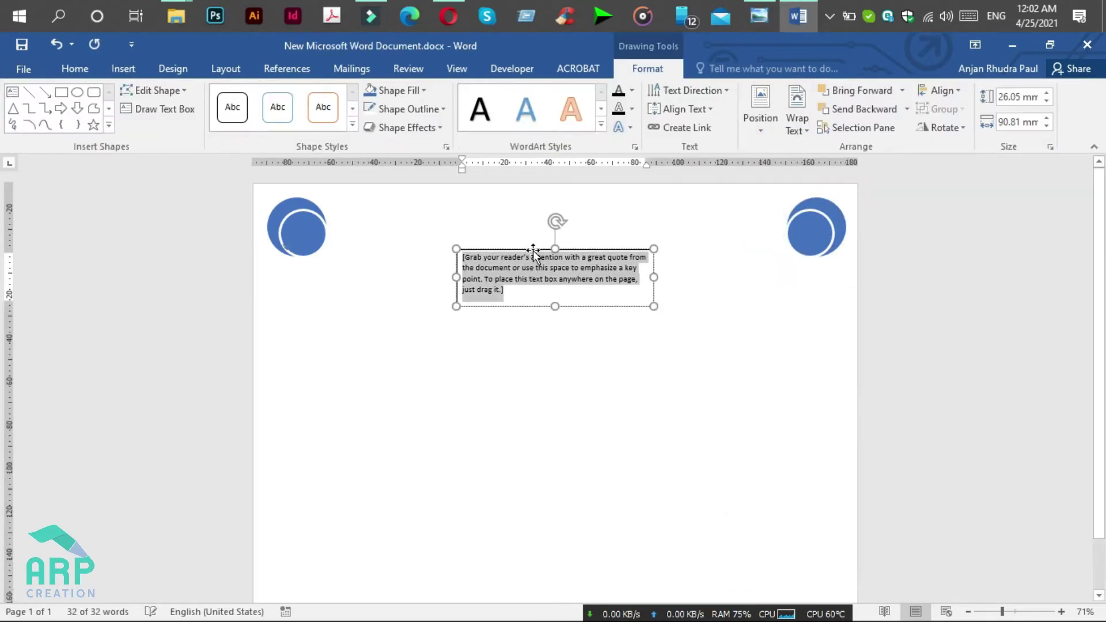
Step: Remove the text box's outline and fill
click(420, 115)
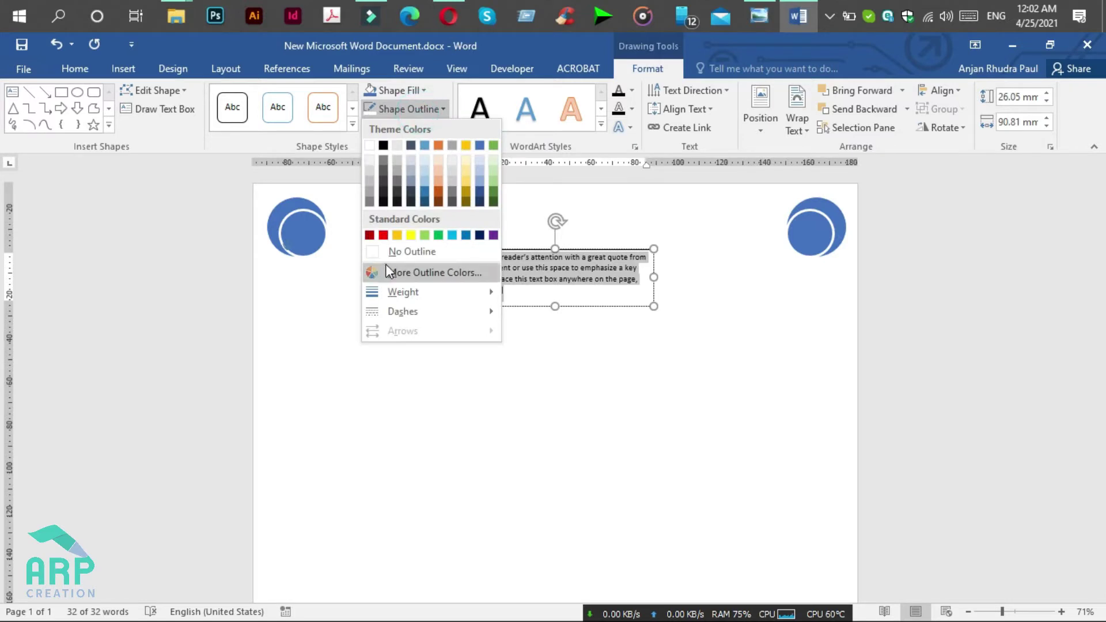
click(396, 252)
click(383, 89)
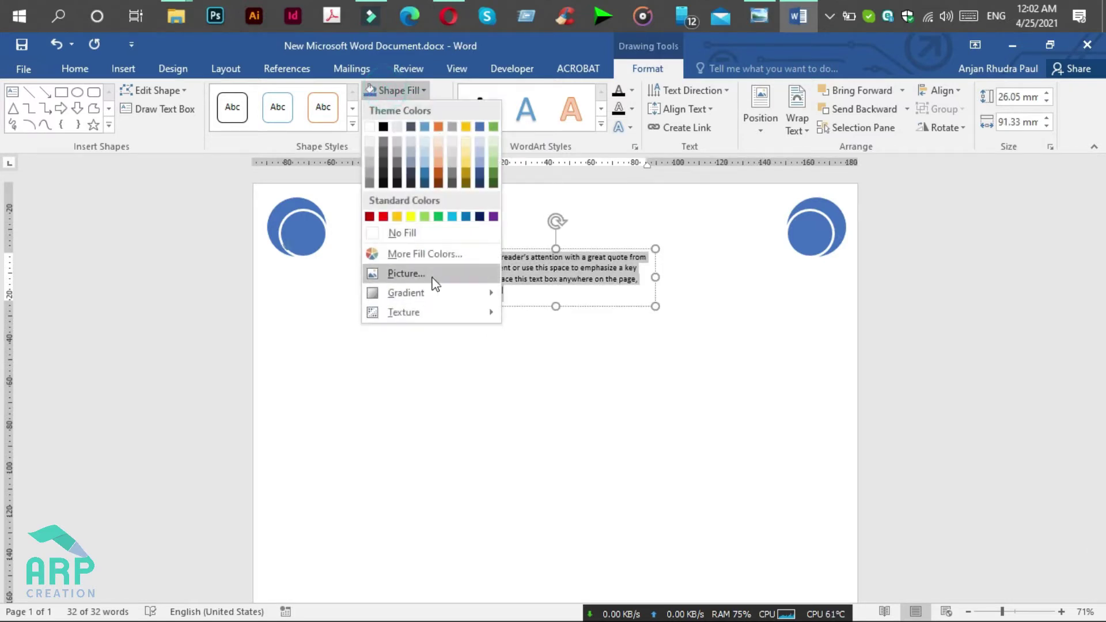
click(429, 234)
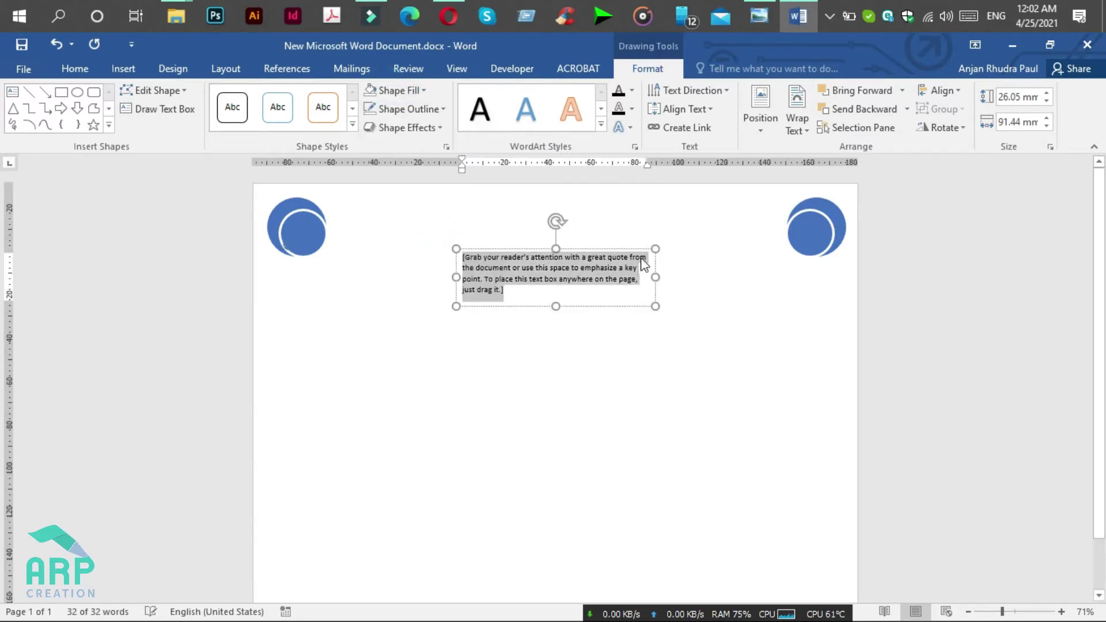
Step: Set the text box's left, right, top and bottom internal margins to 0 mm
right_click(629, 252)
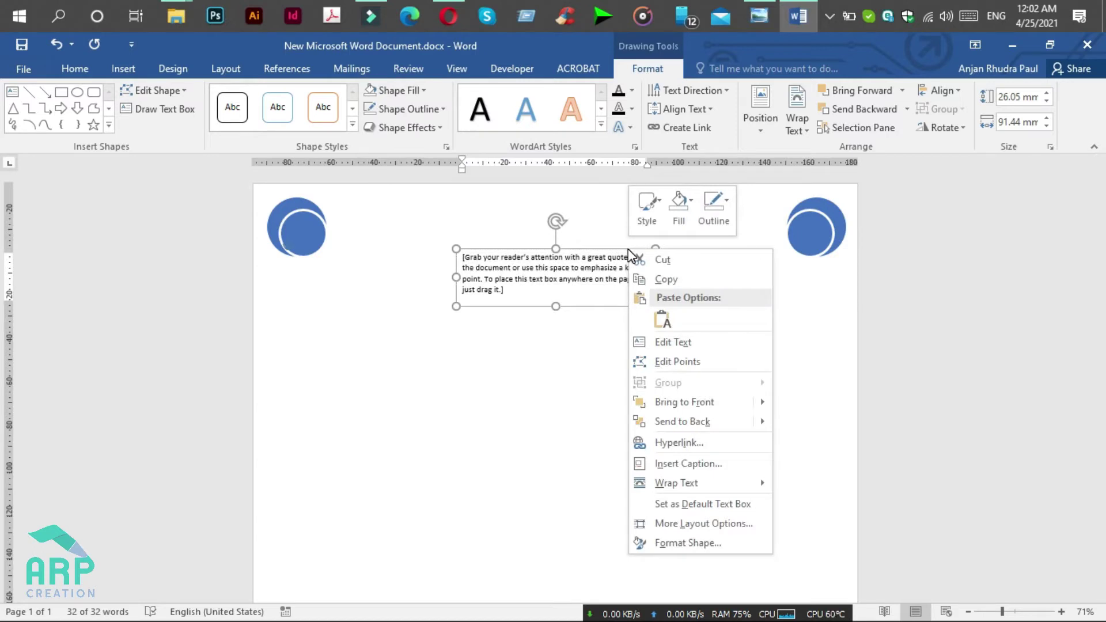
click(694, 541)
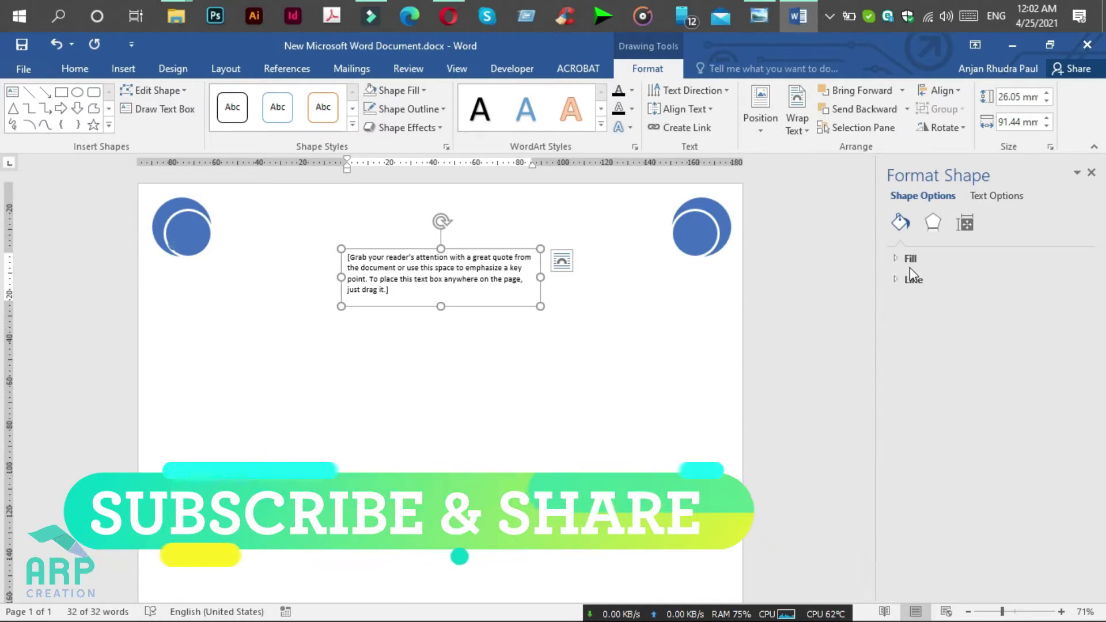
click(990, 199)
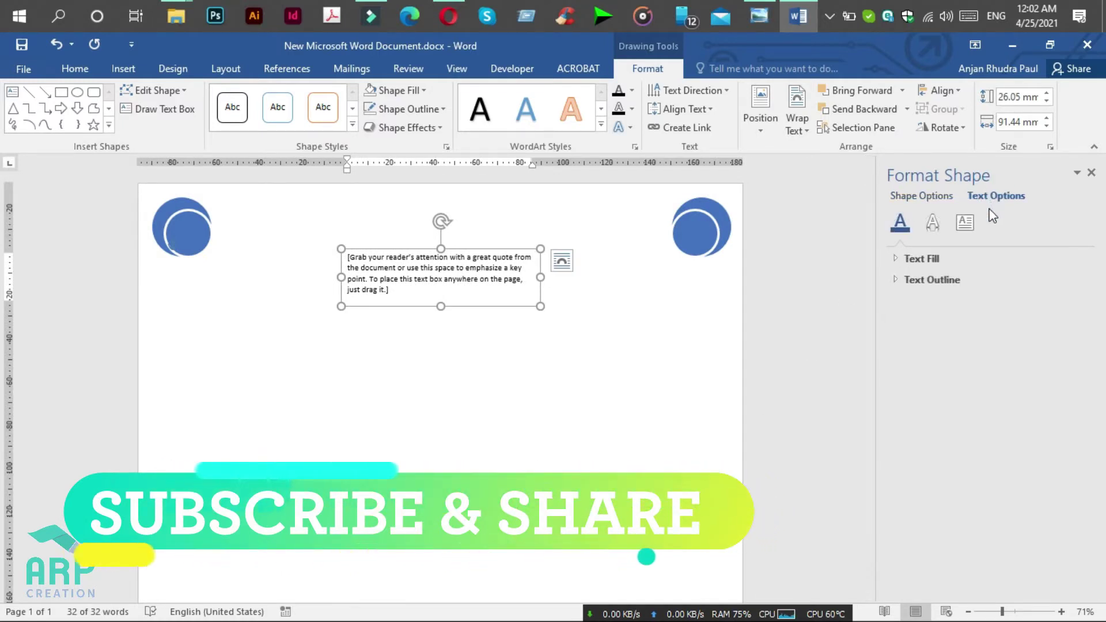
click(973, 234)
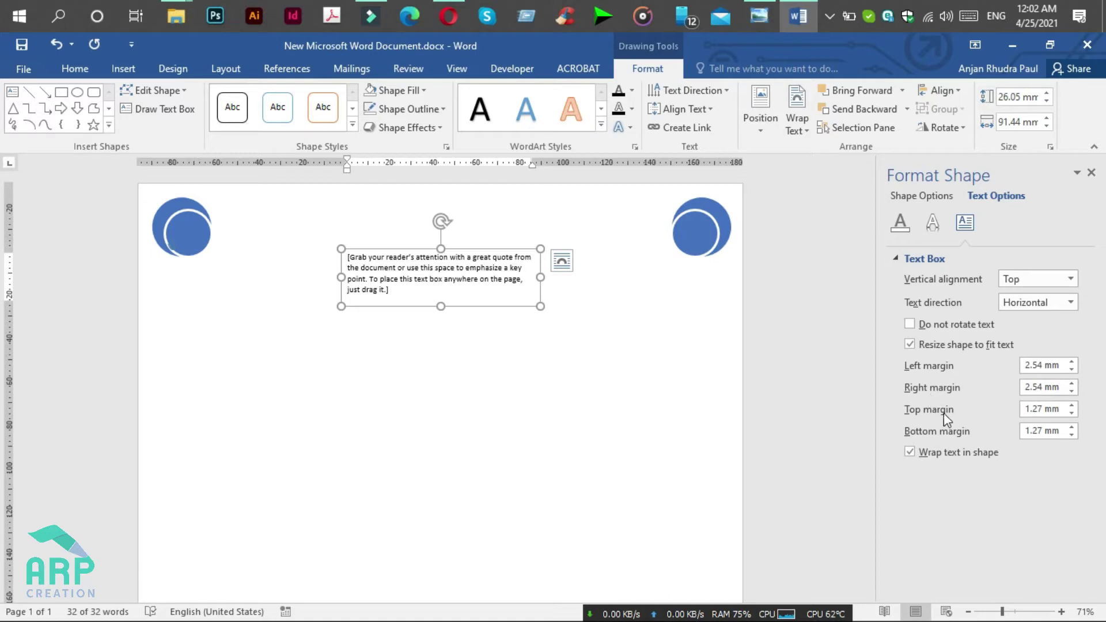
click(1072, 370)
click(1072, 370)
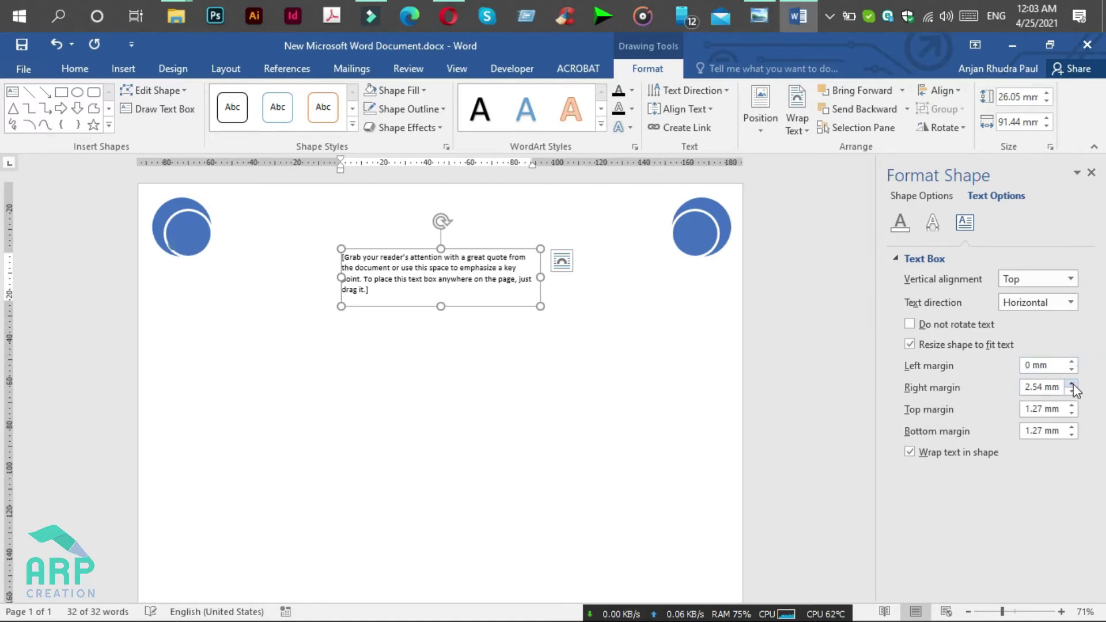
click(1072, 391)
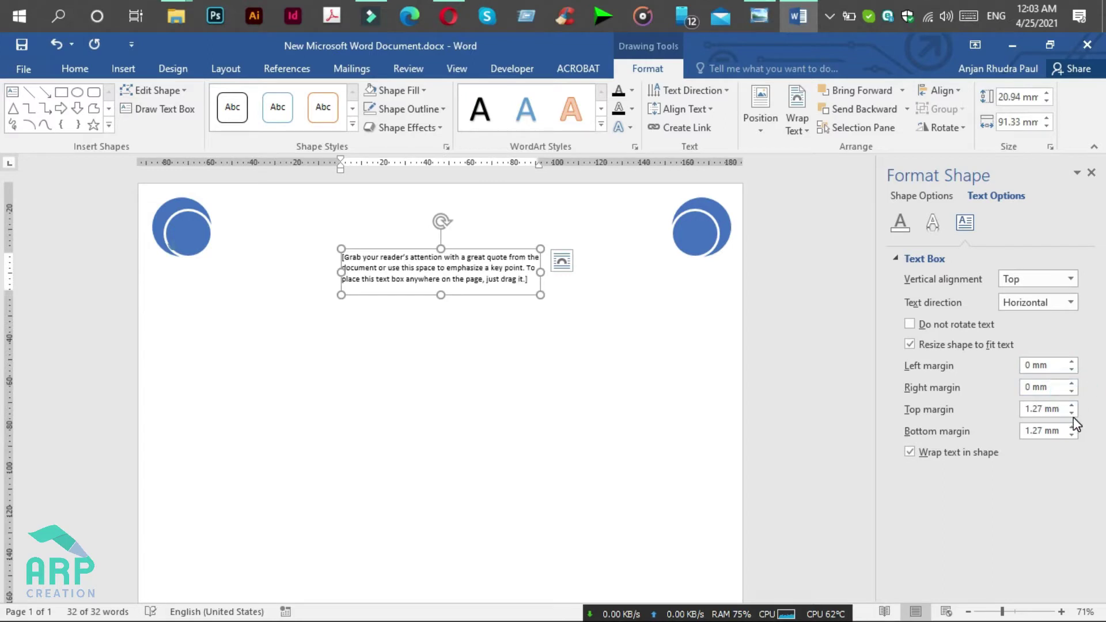
click(1073, 414)
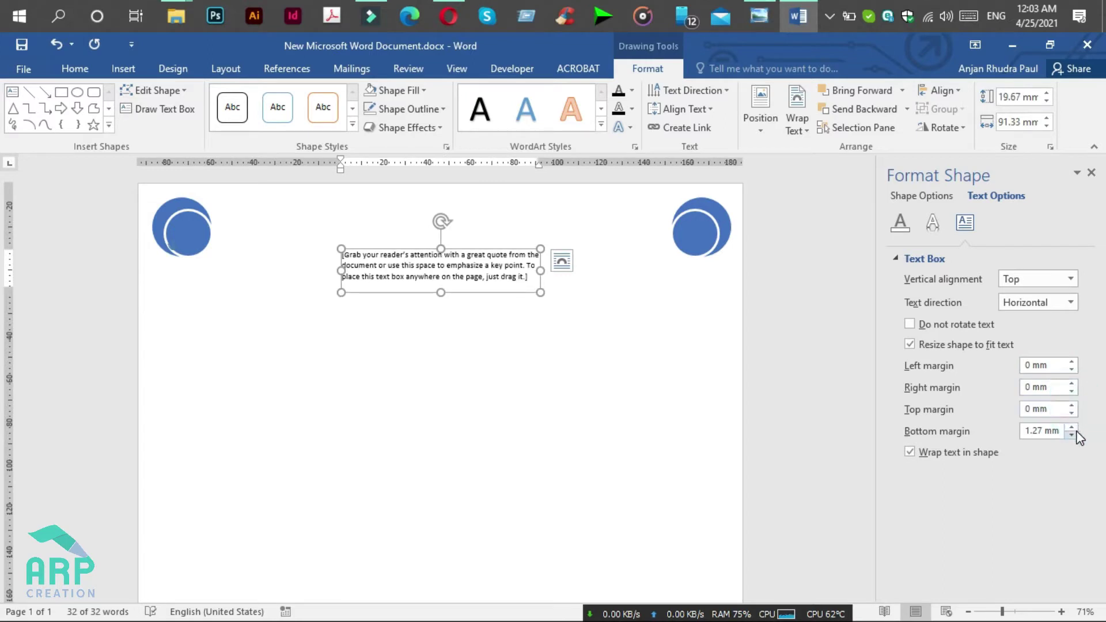
click(1072, 435)
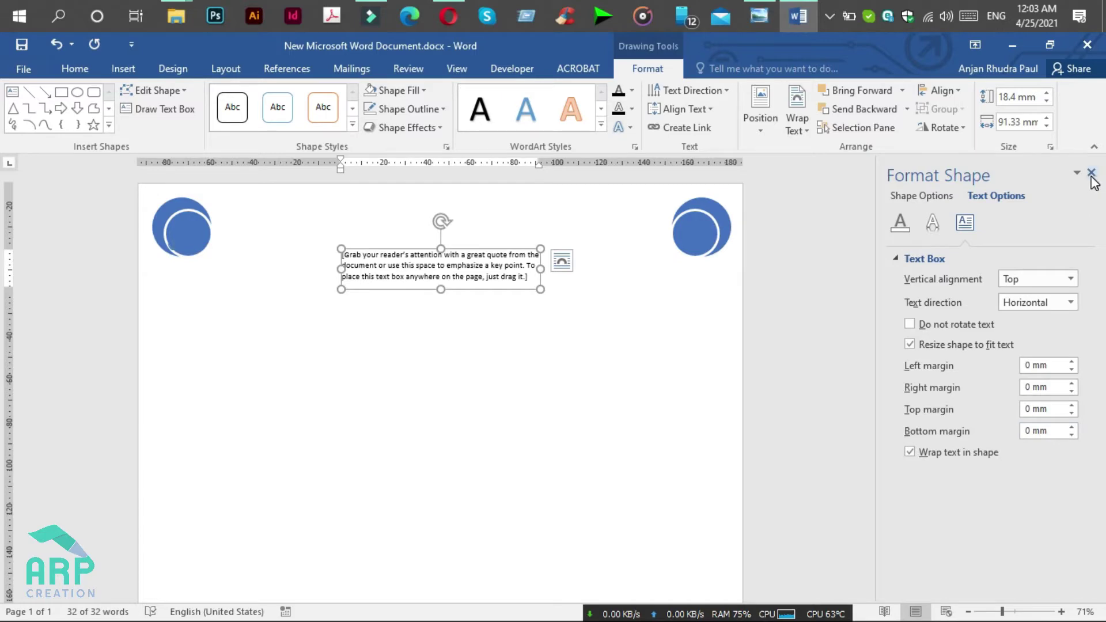
click(1092, 174)
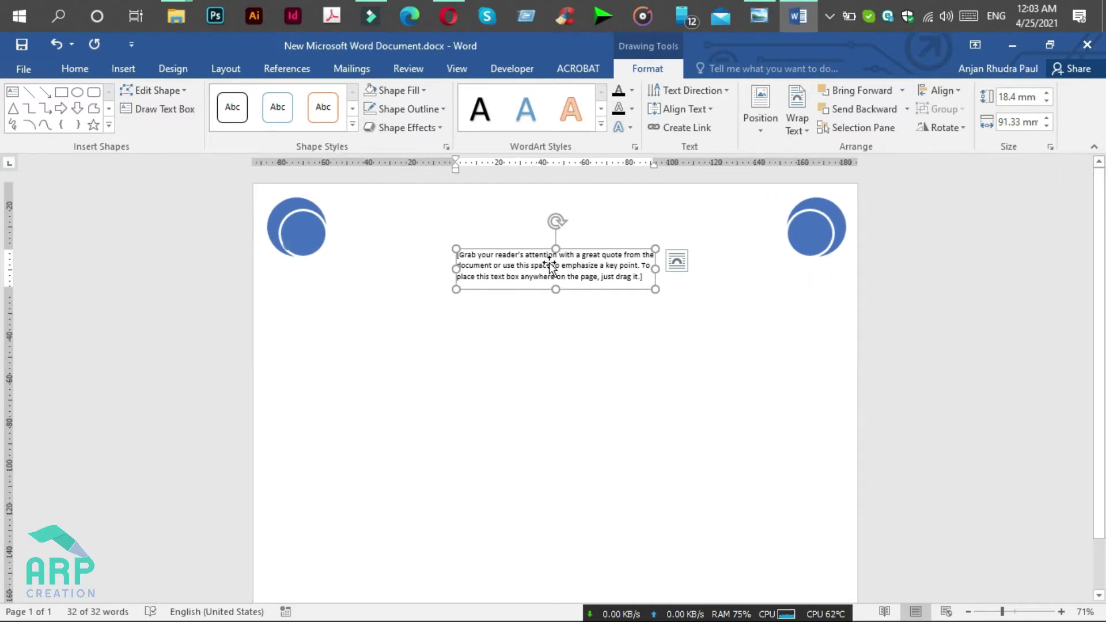
Step: Replace the placeholder text with the date '25th April, 2021' and select the whole box
click(761, 8)
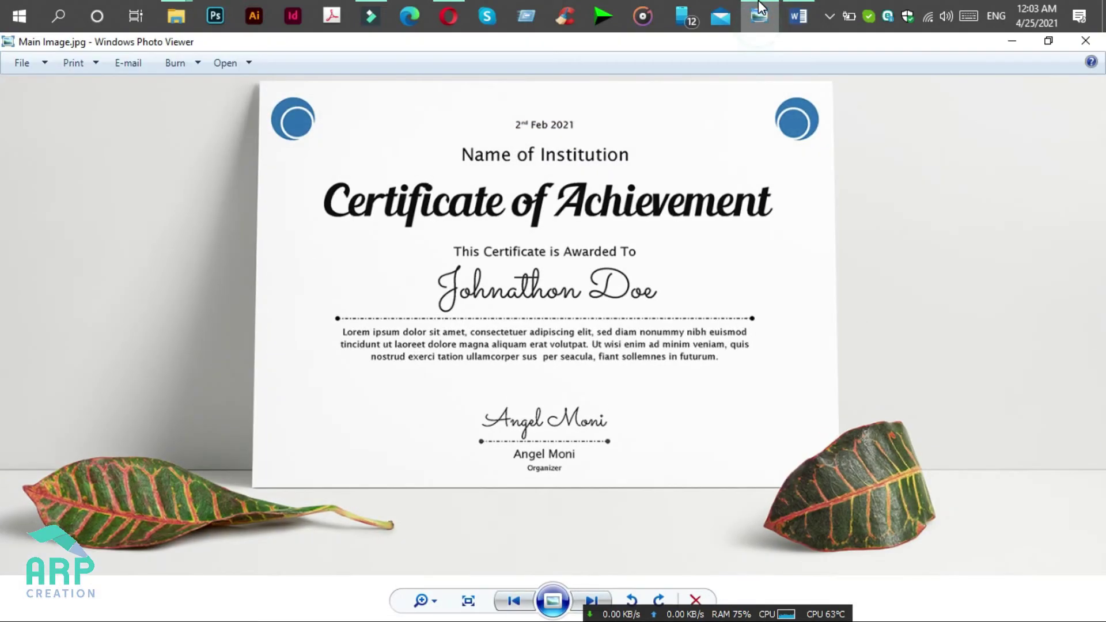
click(760, 8)
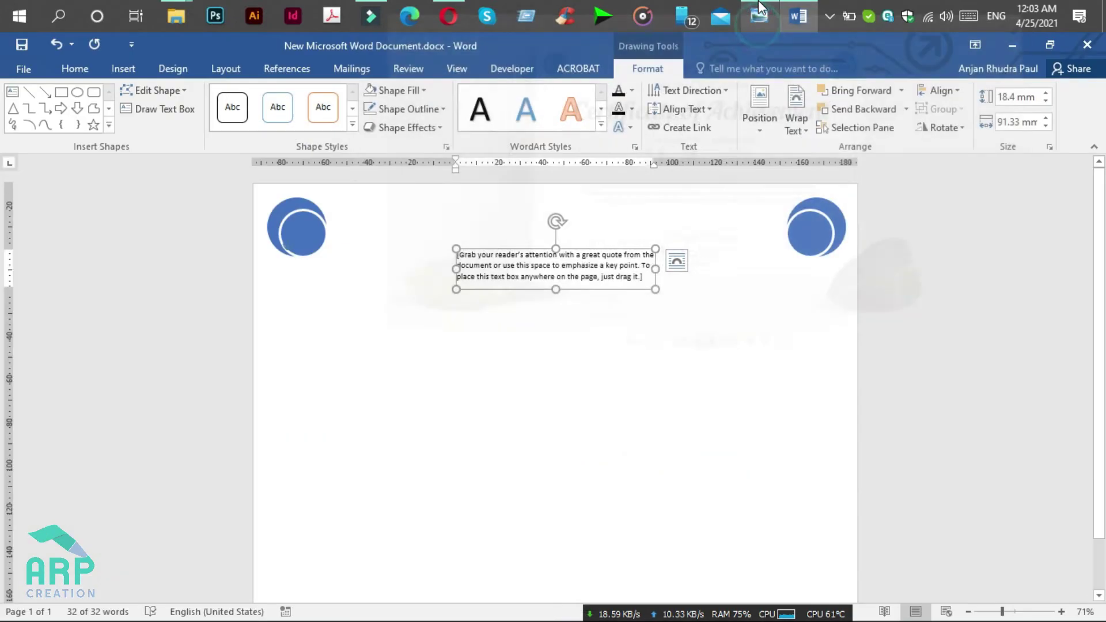
click(568, 266)
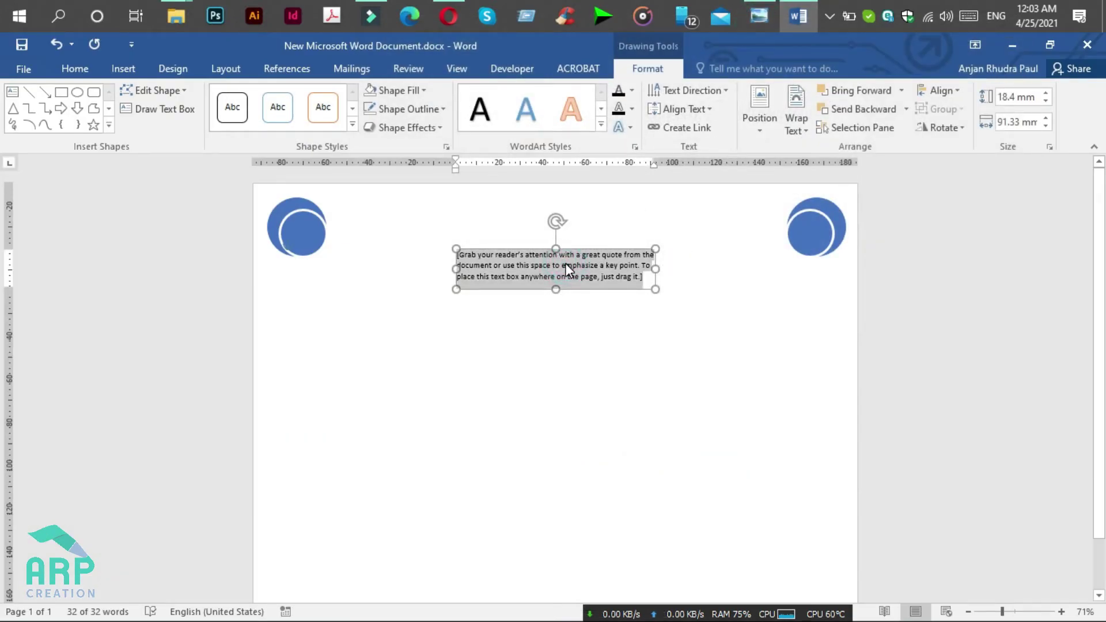
text(25th April, 2021)
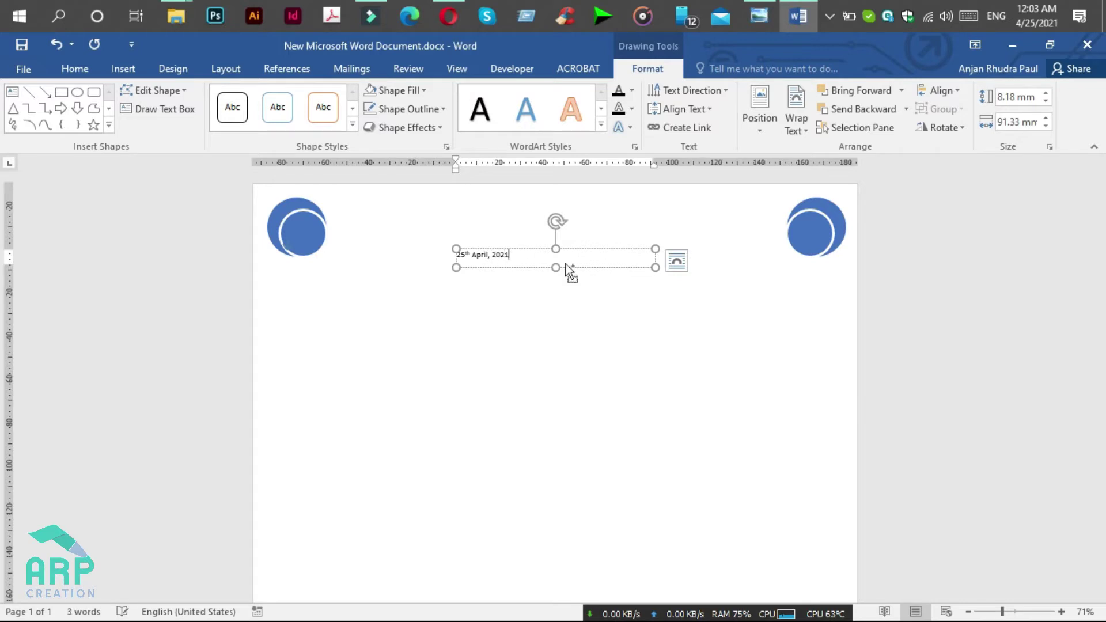
key(ctrl)
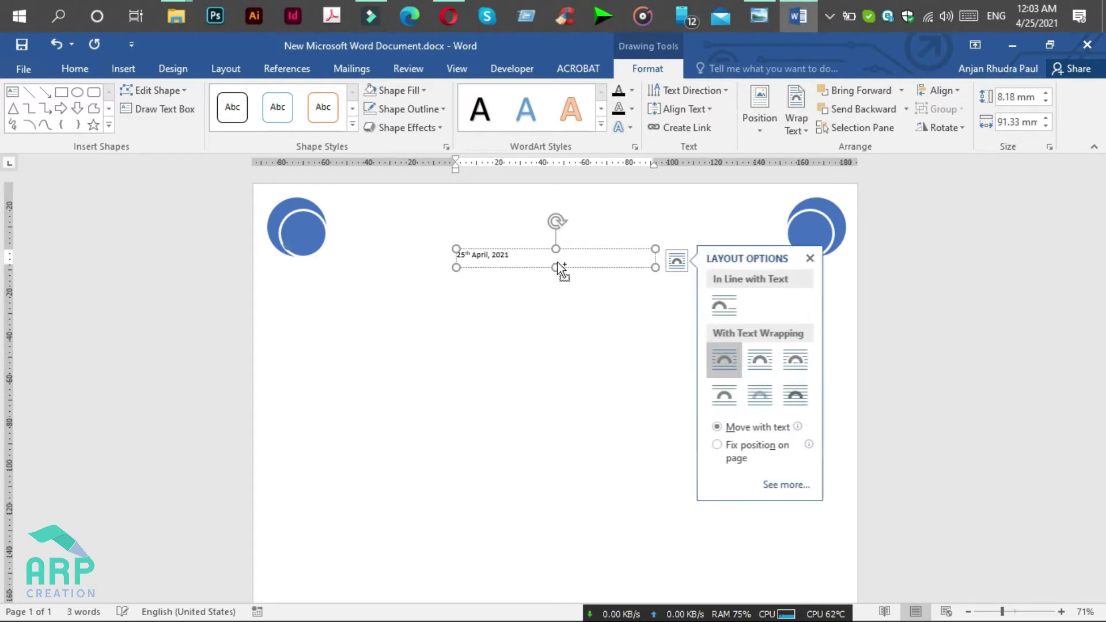
click(526, 254)
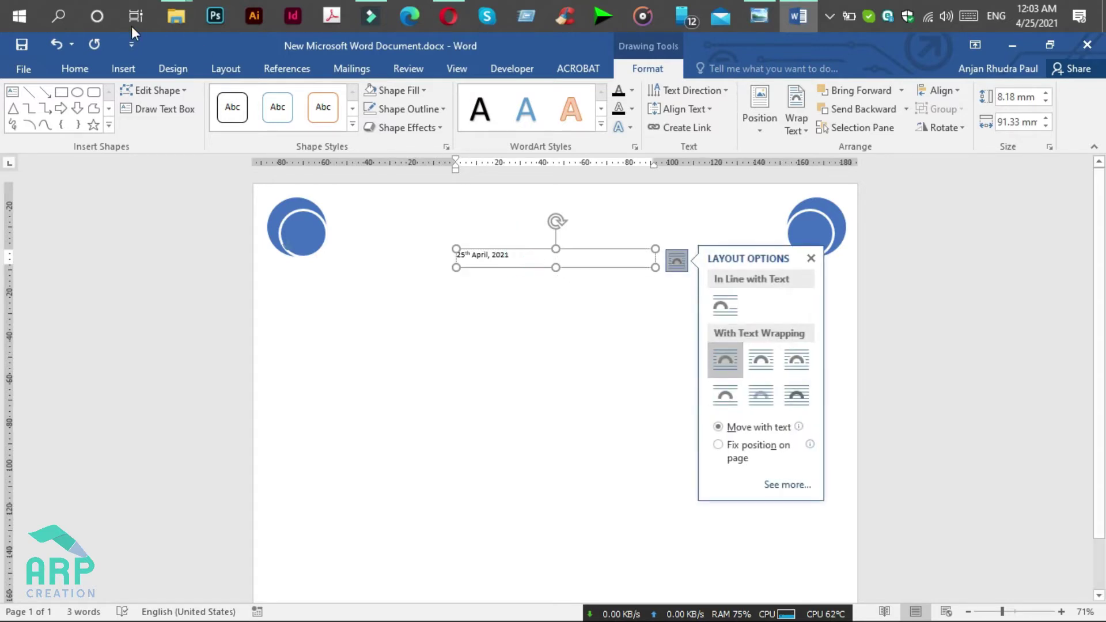
click(87, 72)
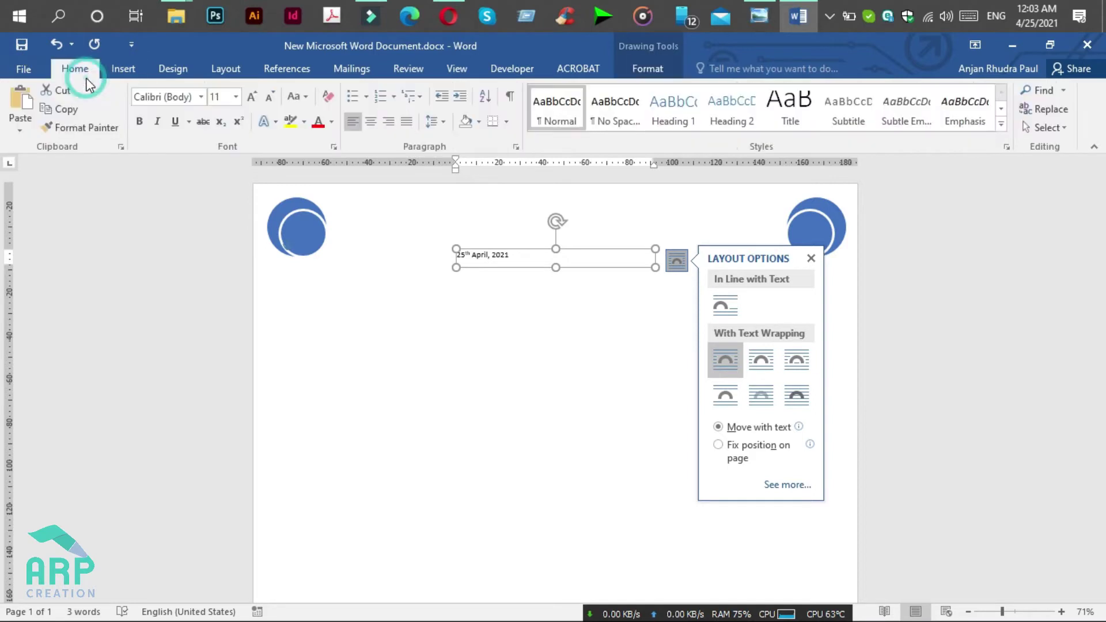
Step: Format the date in Lucida Sans, 14 pt, centre-aligned
click(184, 96)
text(Lu)
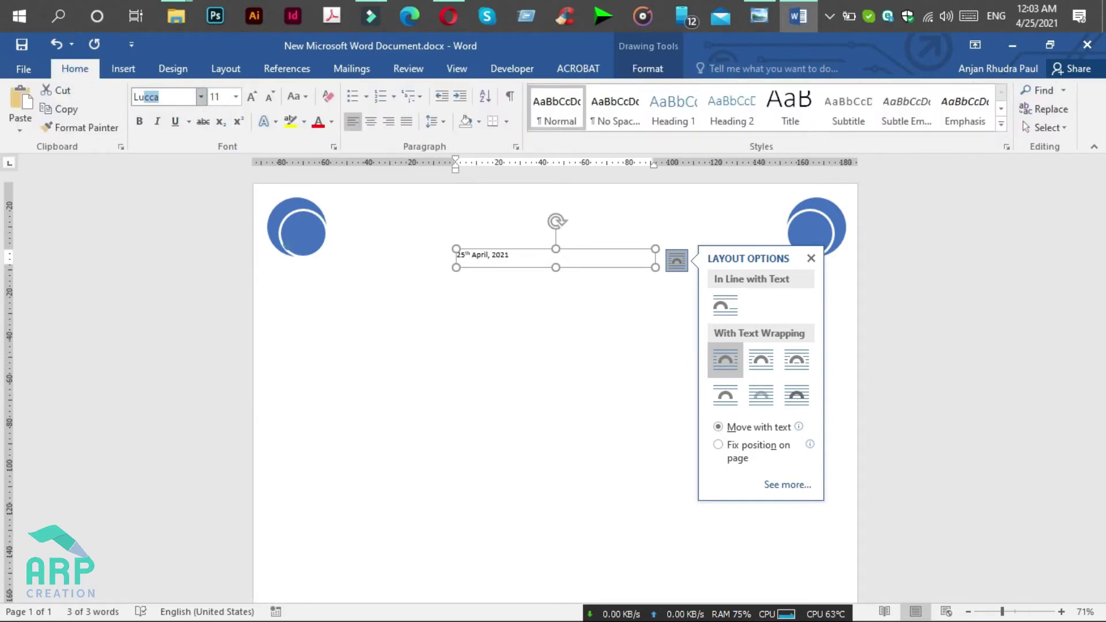
text(cida Sans)
key(Return)
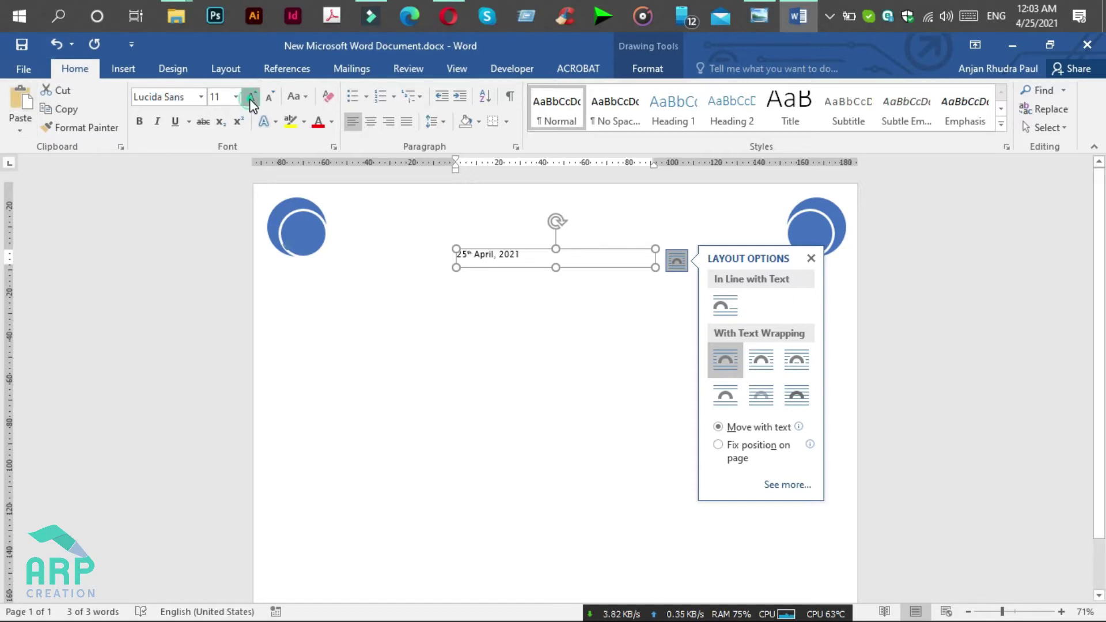
click(250, 99)
click(250, 99)
click(250, 98)
click(271, 99)
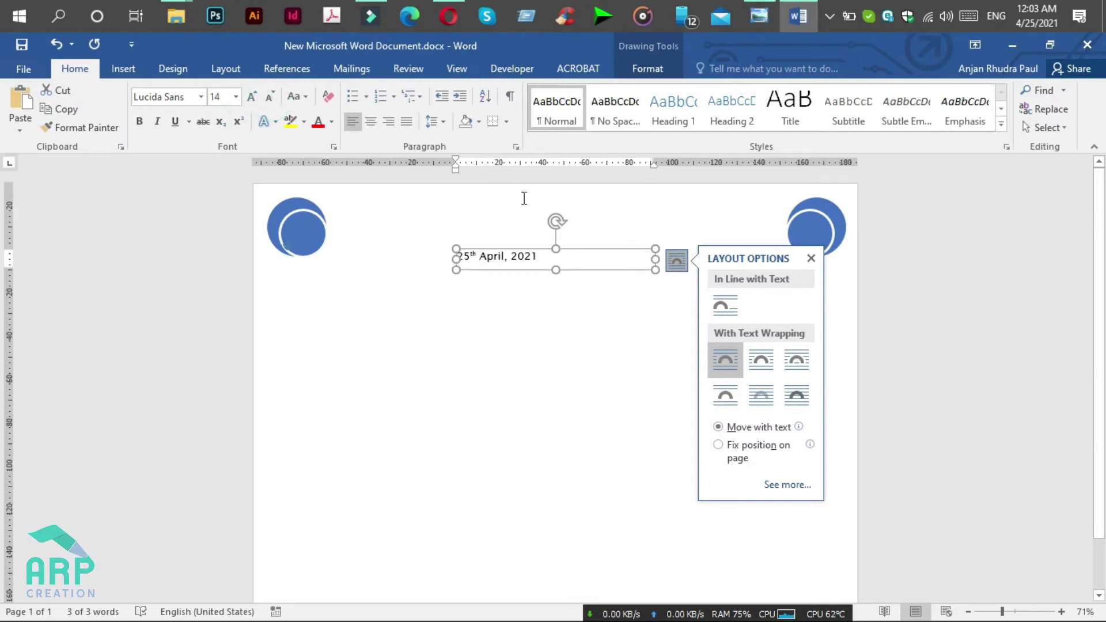
click(377, 132)
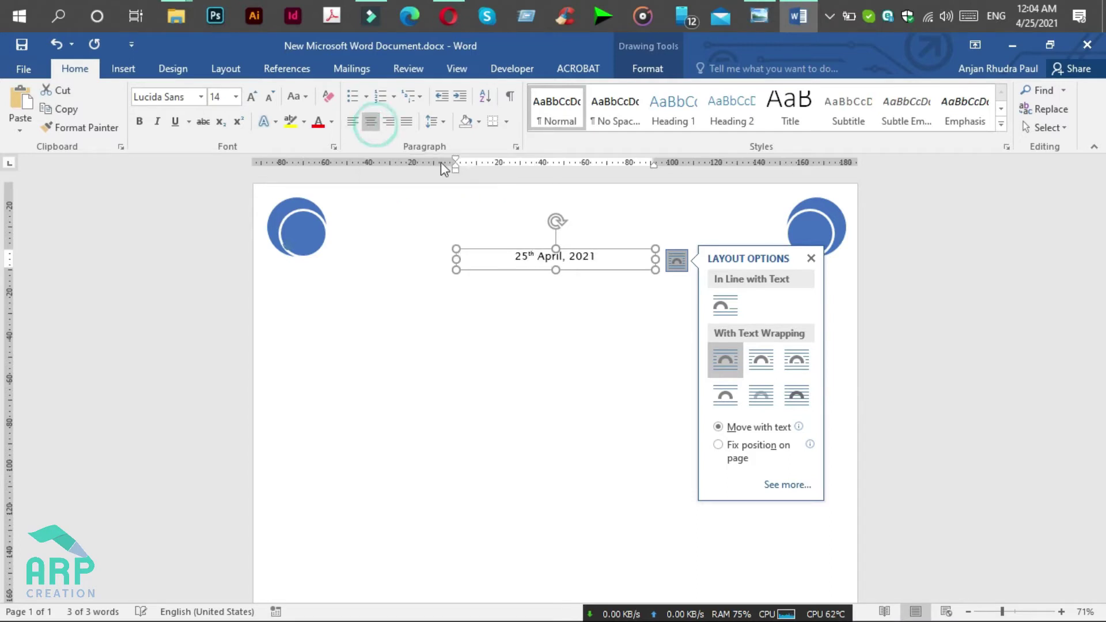
Step: Set the date box to In Front of Text, move it up, and duplicate it below
drag(576, 250, 556, 216)
click(657, 249)
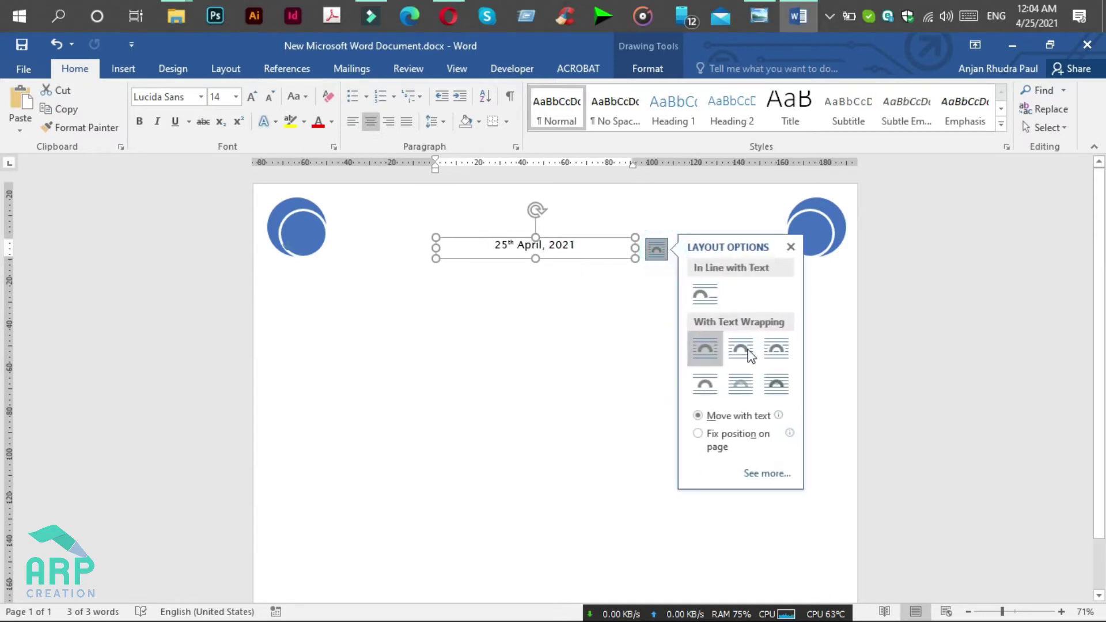
click(788, 392)
drag(599, 242, 608, 219)
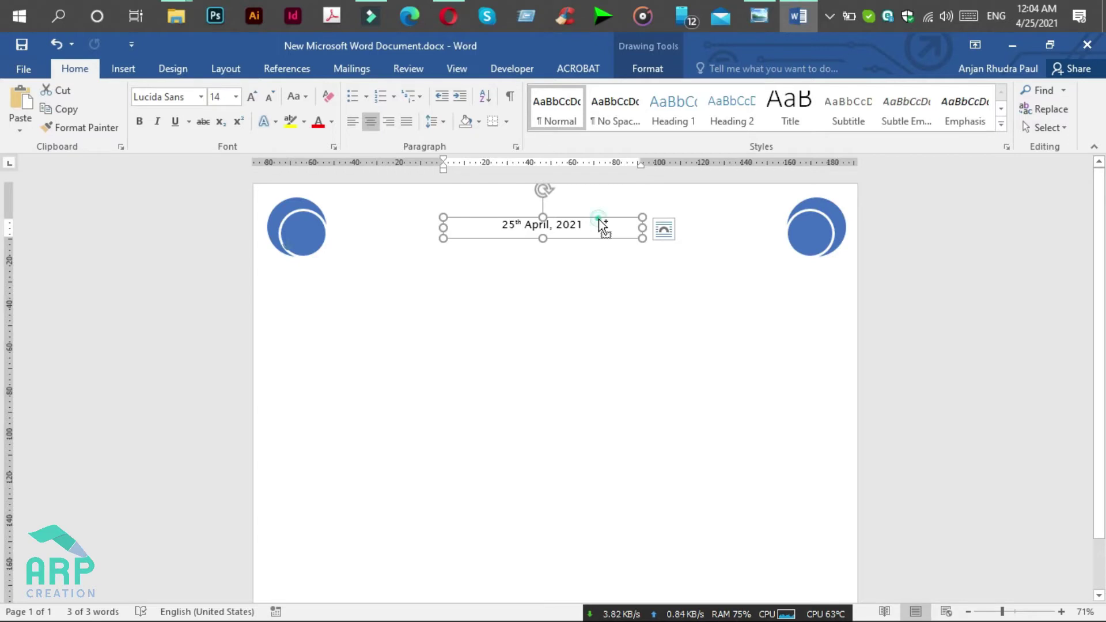
ctrl+drag(599, 218, 583, 258)
Step: Widen the lower date box on both sides and replace its date with 'Name of Institution'
click(575, 257)
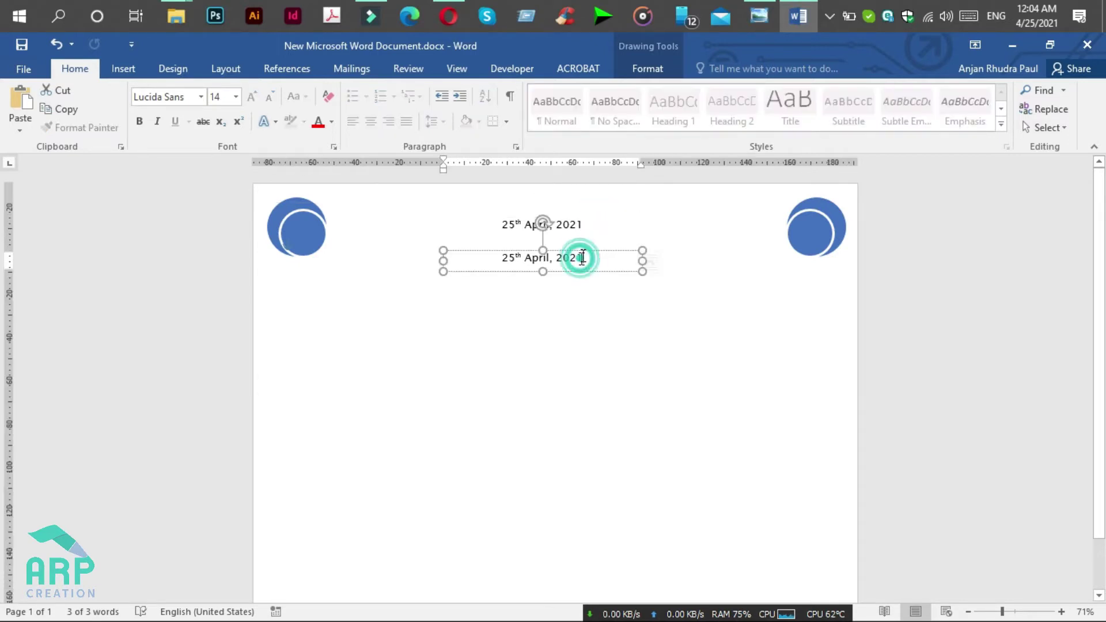
click(544, 272)
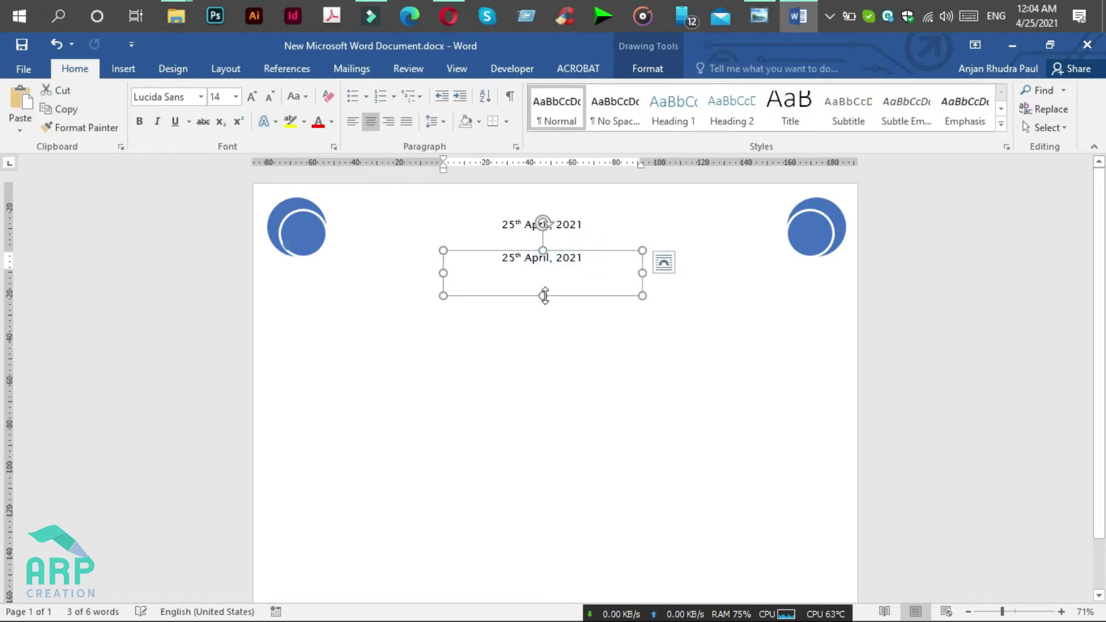
click(770, 7)
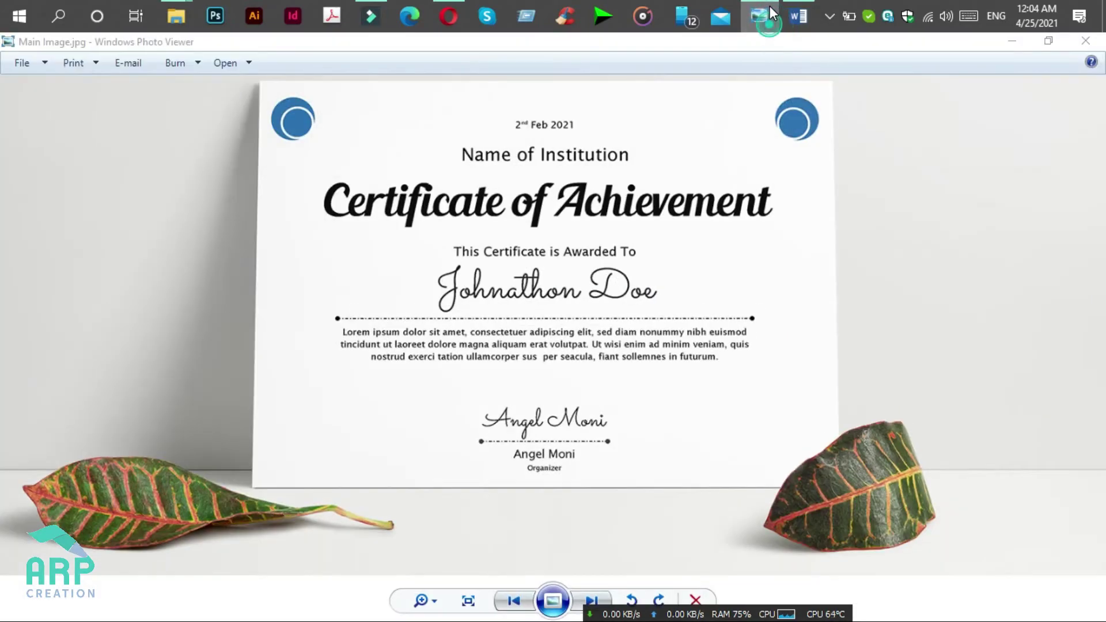
click(770, 6)
drag(643, 272, 665, 272)
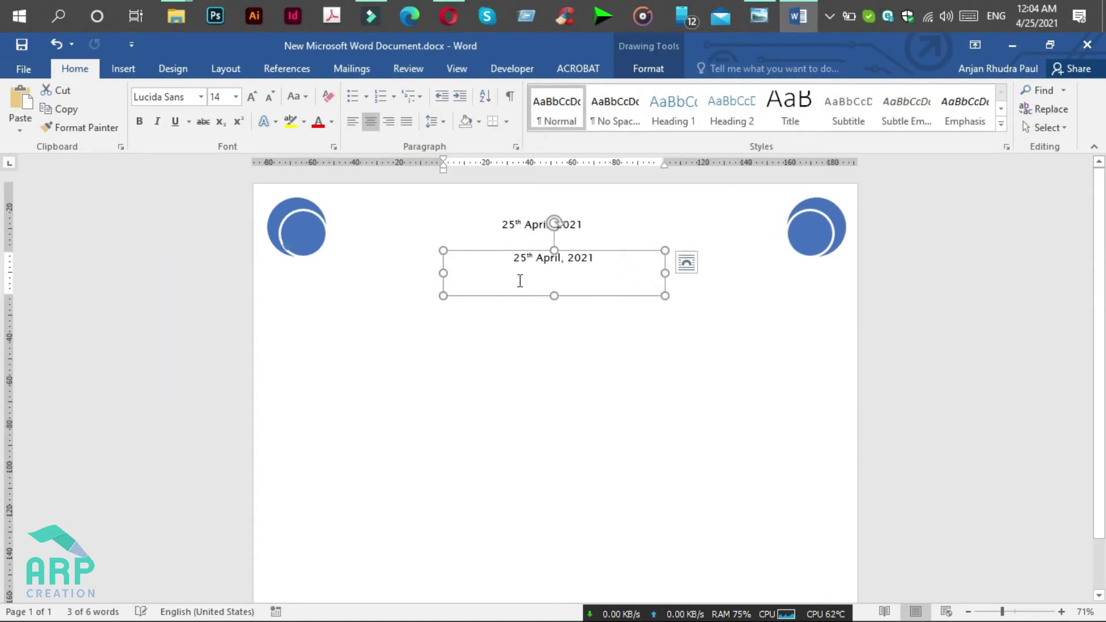
drag(443, 272, 409, 272)
triple_click(486, 271)
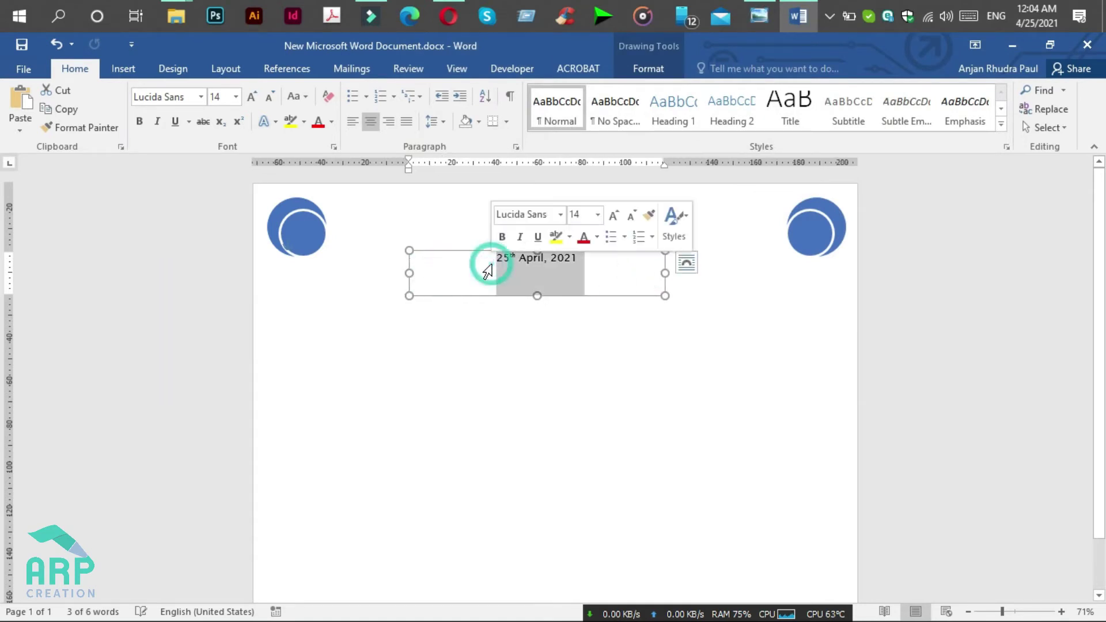
text(N)
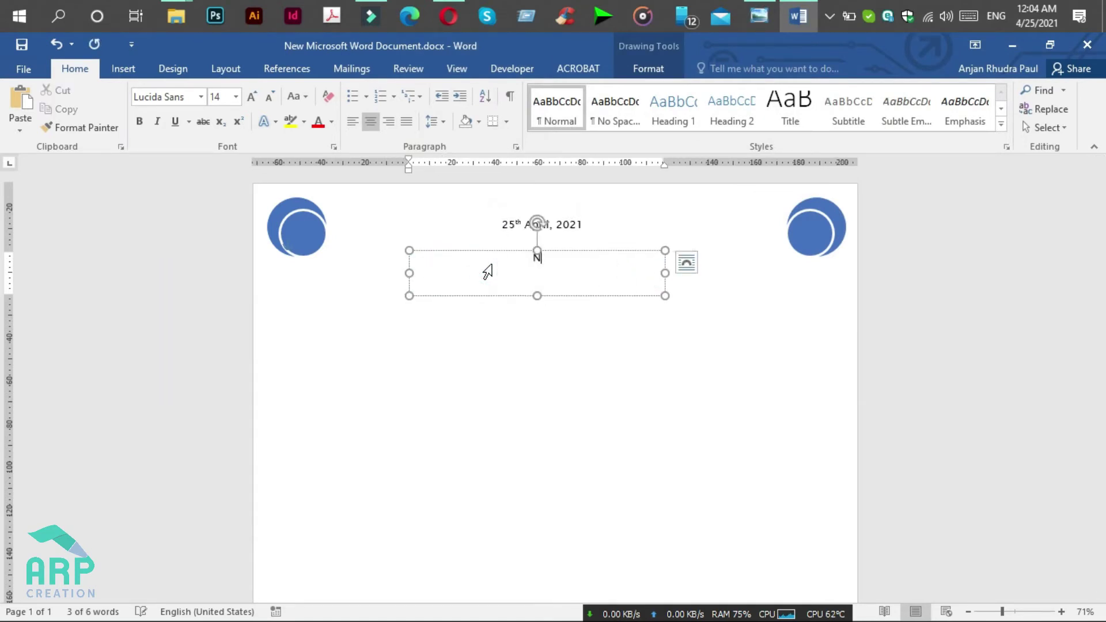
text(ame o)
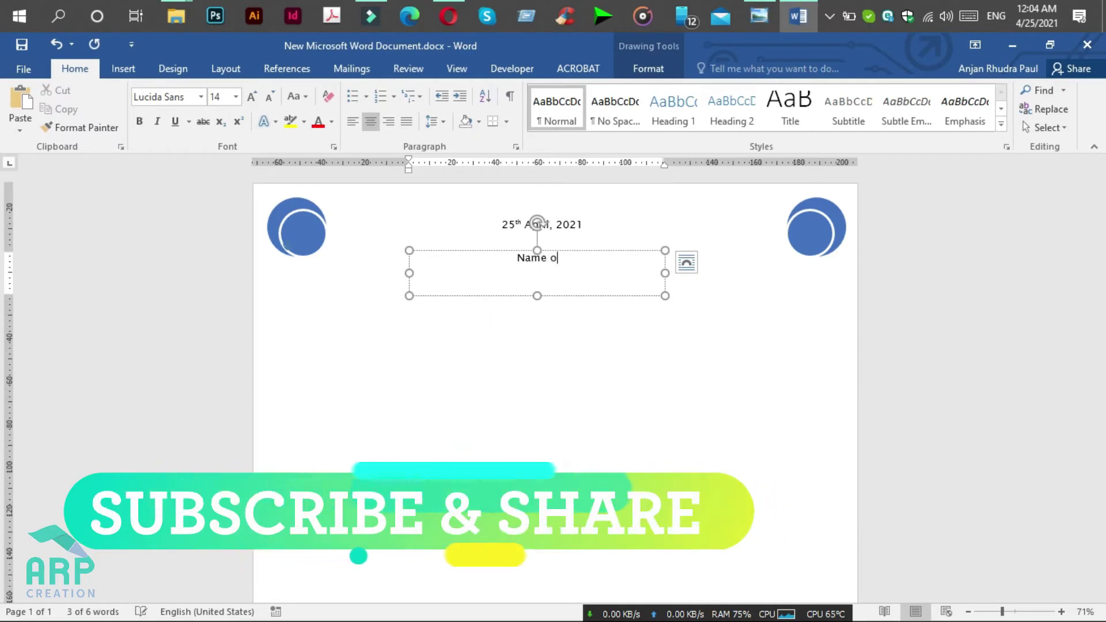
text(f In)
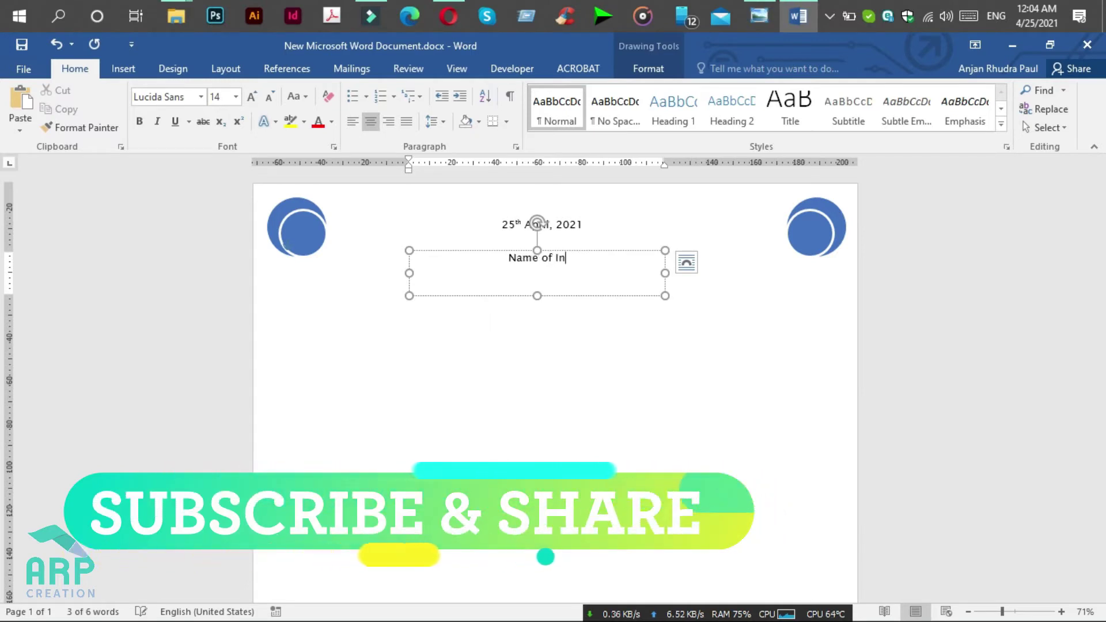
text(stitut)
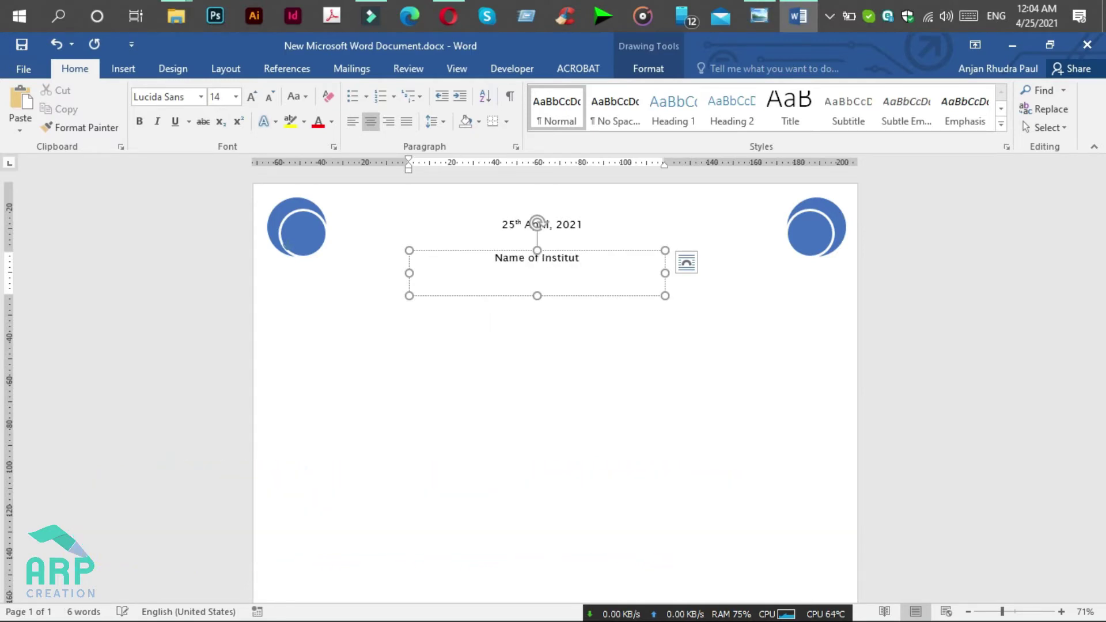
text(ion)
Step: Set the Name of Institution heading to 26 pt and shorten its box to fit
triple_click(493, 265)
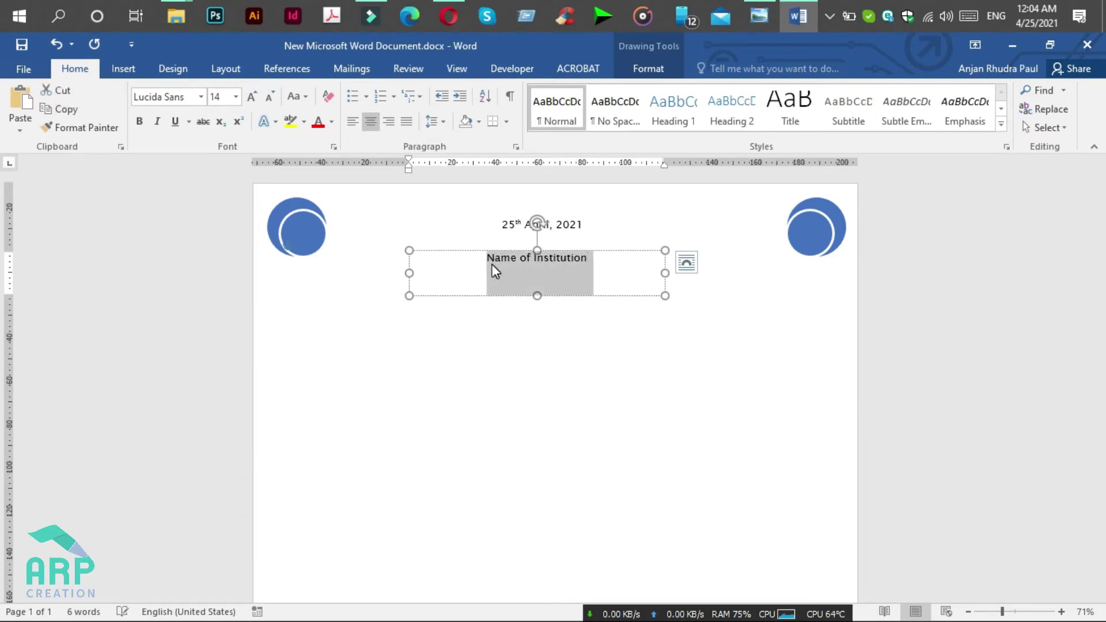
click(225, 96)
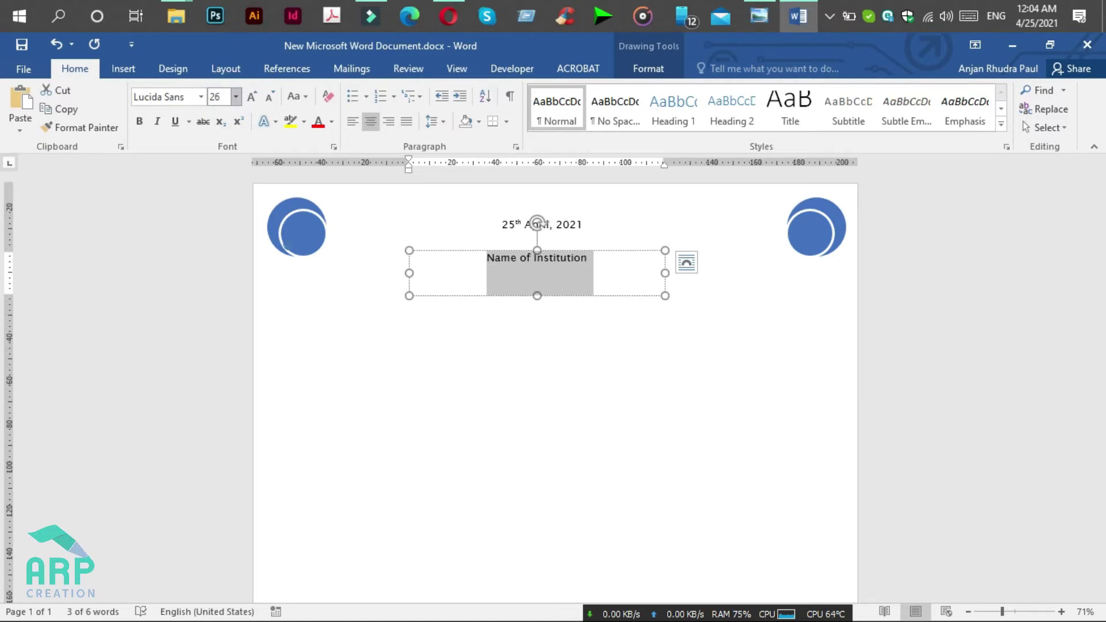
key(Return)
click(534, 295)
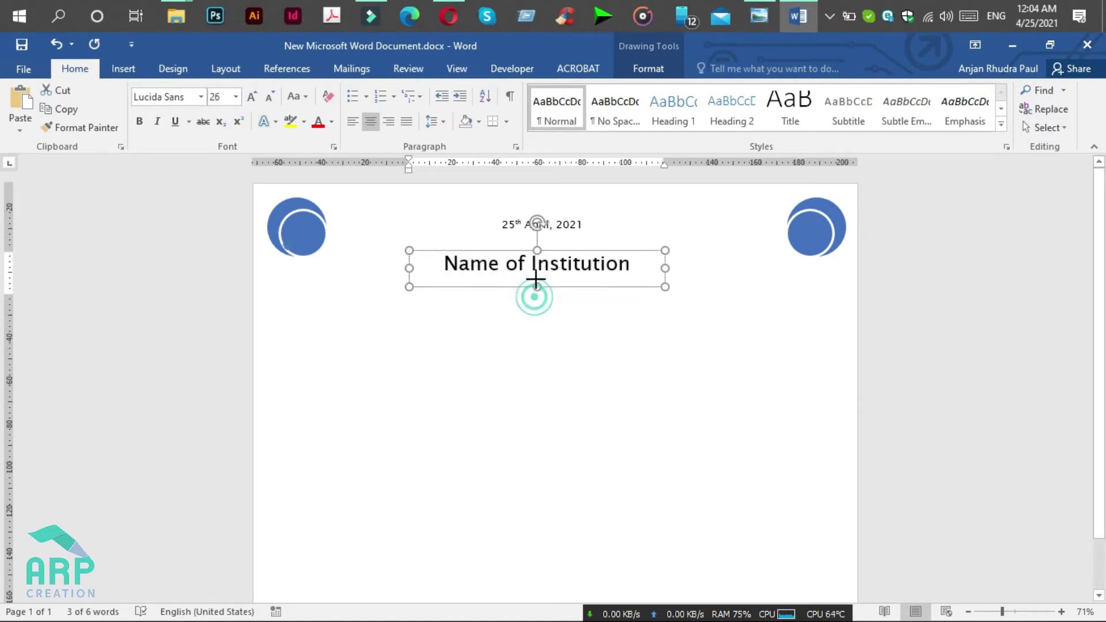
drag(537, 286, 539, 279)
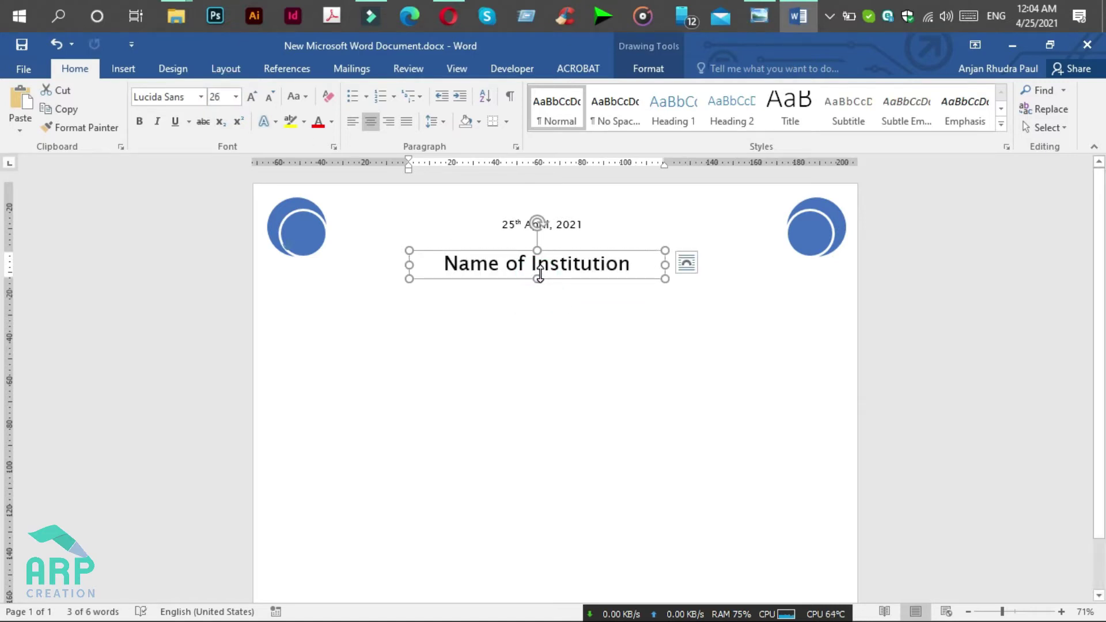
Step: Duplicate the heading box below the original, add a blank line, and widen it leftward
drag(578, 254, 559, 323)
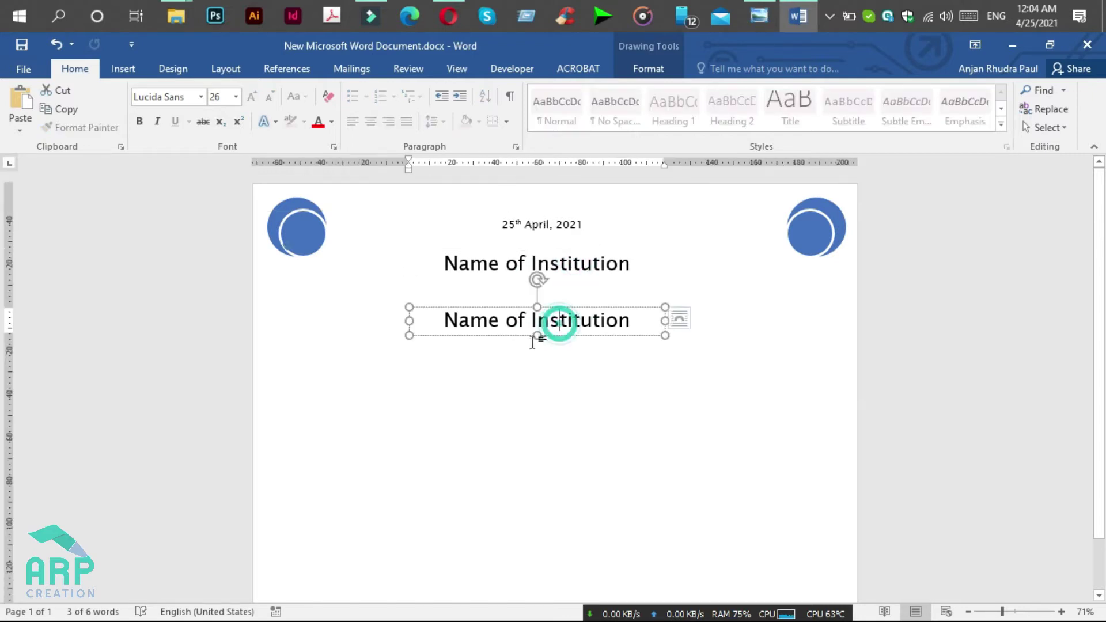
click(536, 333)
key(Return)
drag(405, 348, 295, 347)
Step: Widen the copied box to the right and compare with the reference certificate
drag(664, 348, 814, 354)
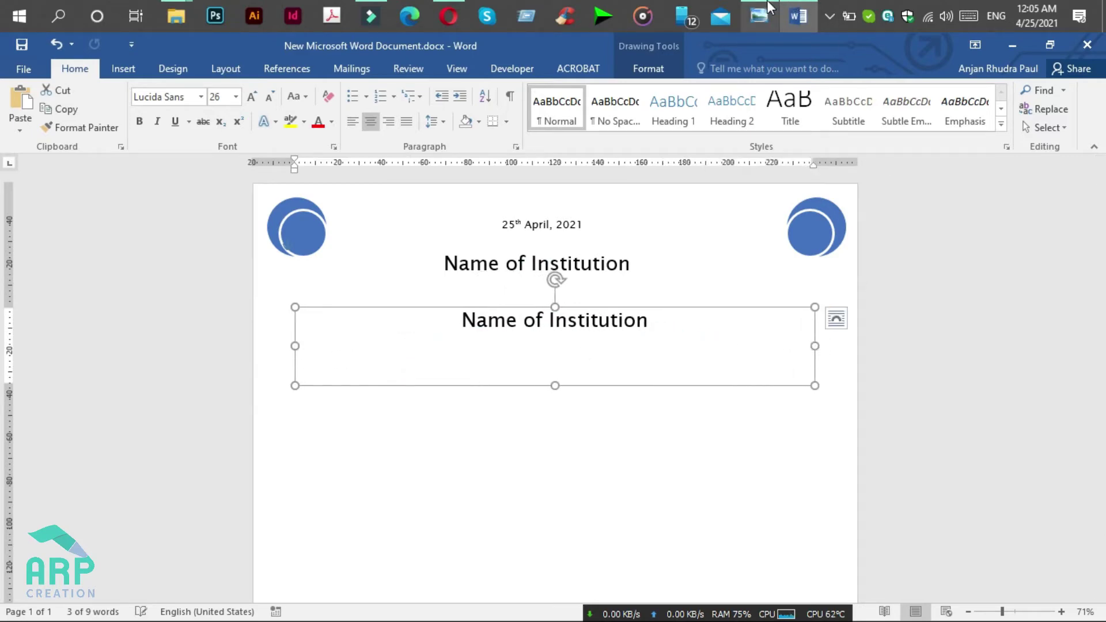
click(766, 2)
click(799, 16)
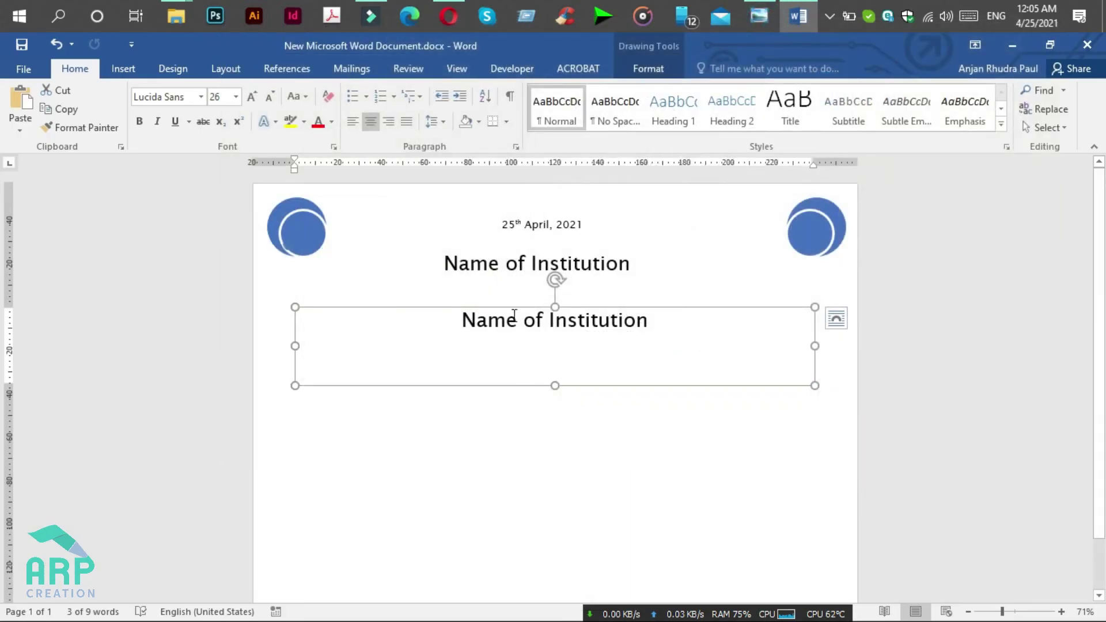
Step: Replace the copied text with 'Certificate of Achievement', fixing typos, and select it all
triple_click(516, 319)
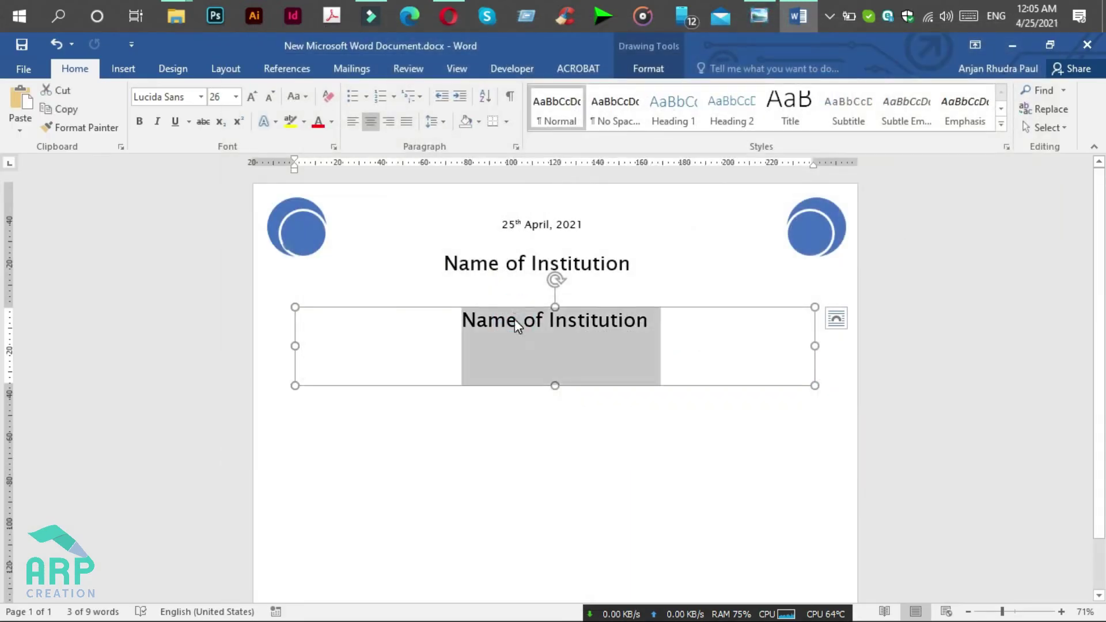
text(Certi)
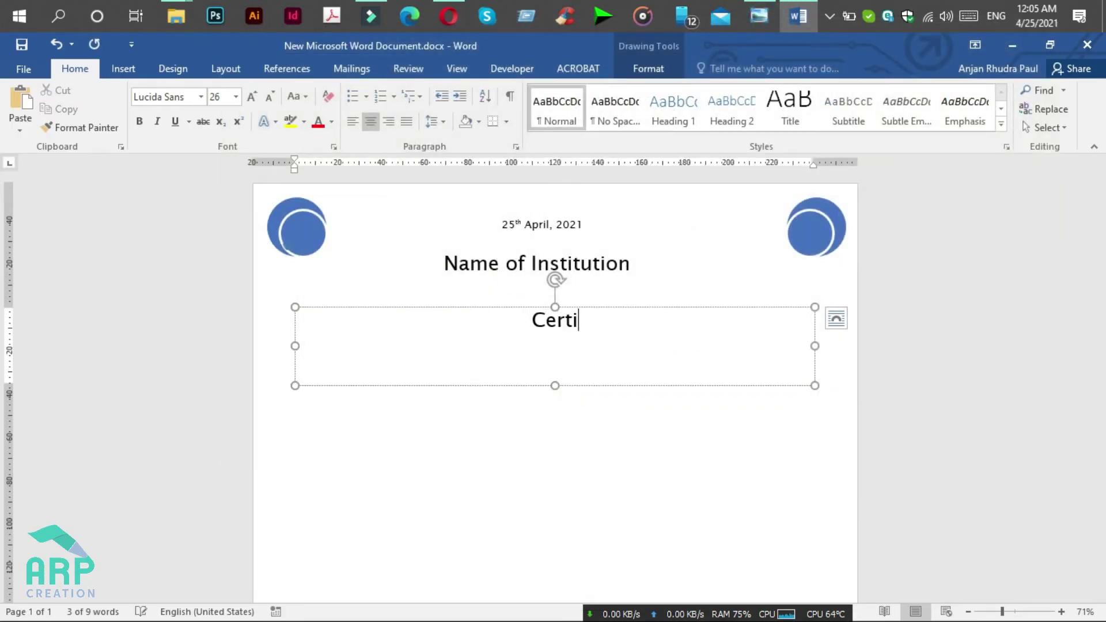
text(fivate)
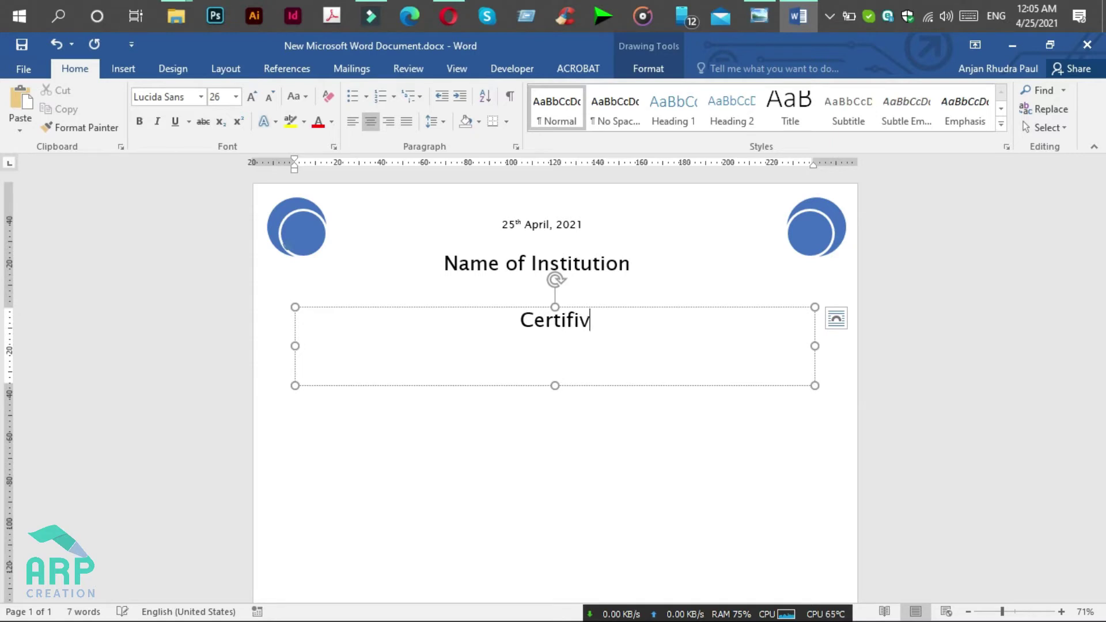
key(BackSpace)
key(BackSpace)
key(BackSpace)
key(BackSpace)
key(BackSpace)
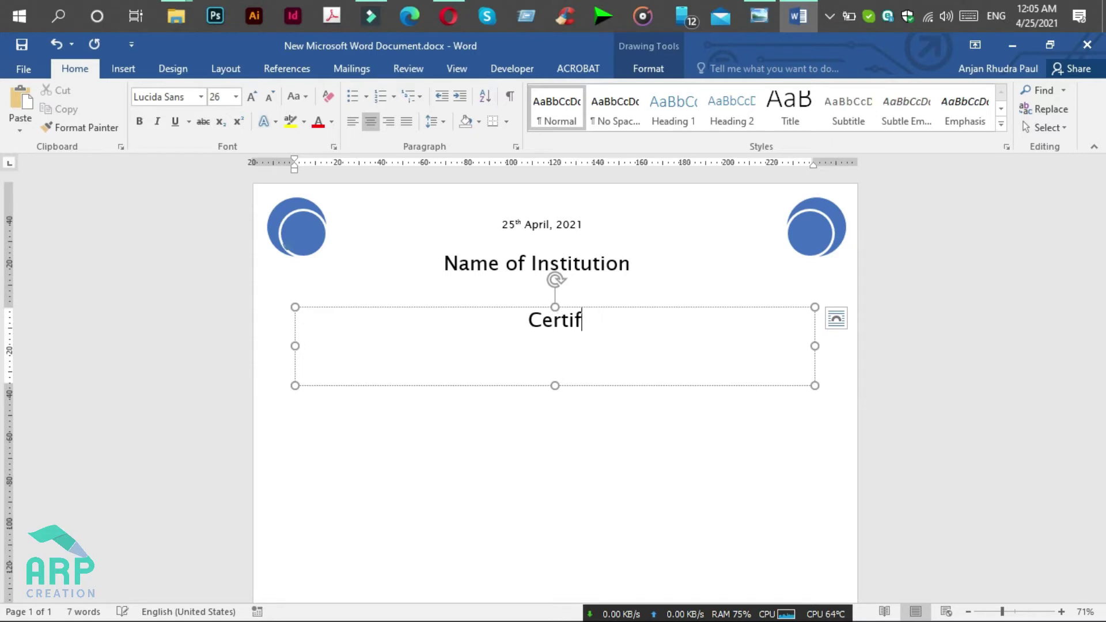
text(icate o)
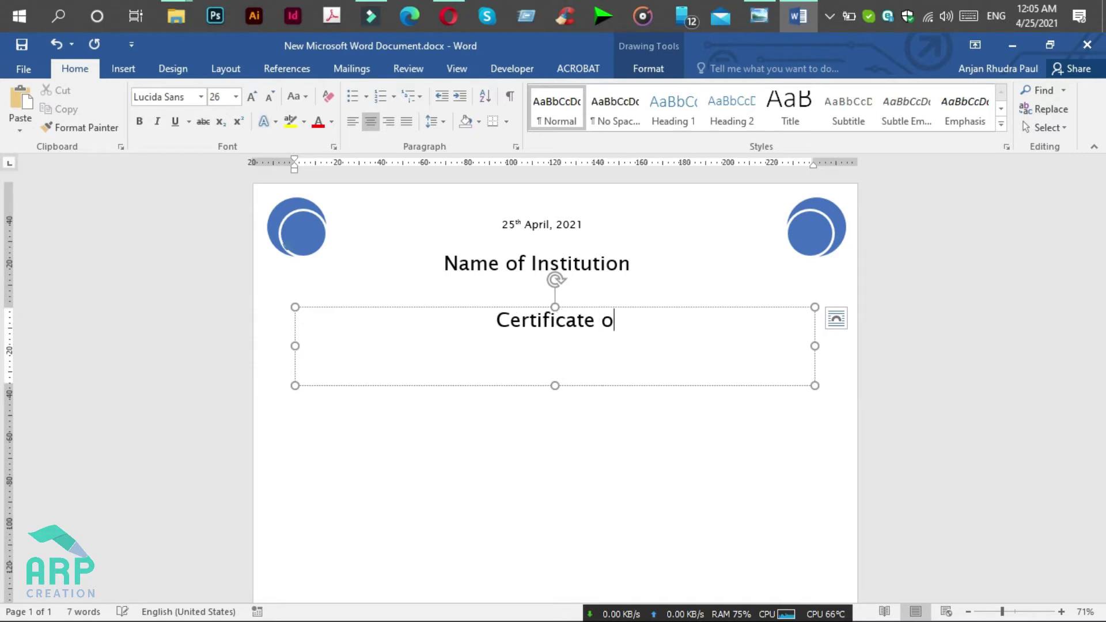
text(f A)
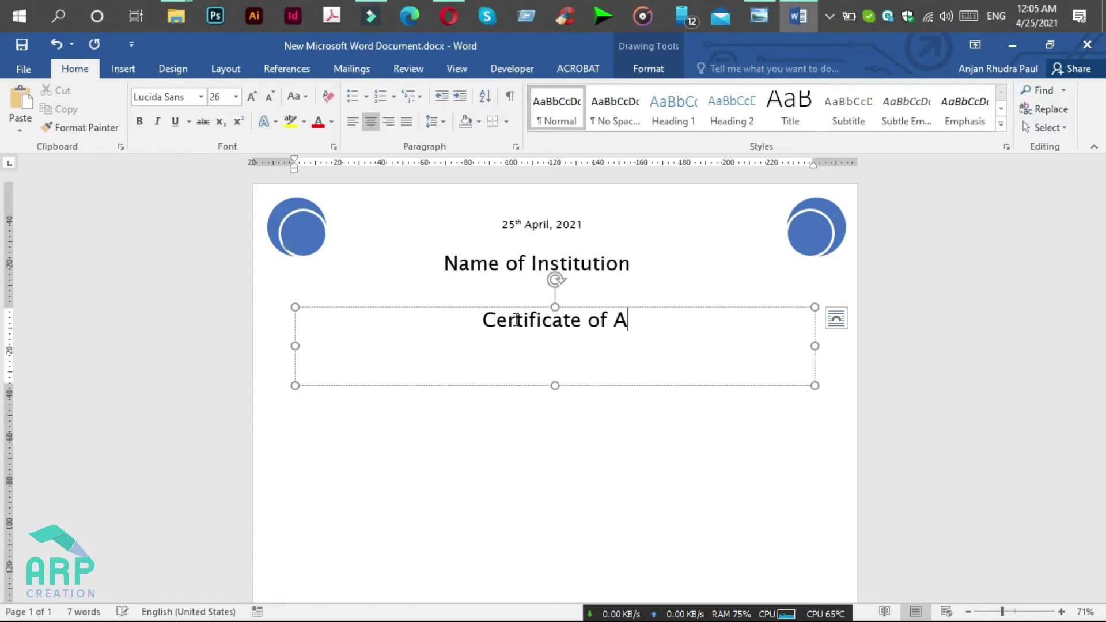
text(chi)
key(BackSpace)
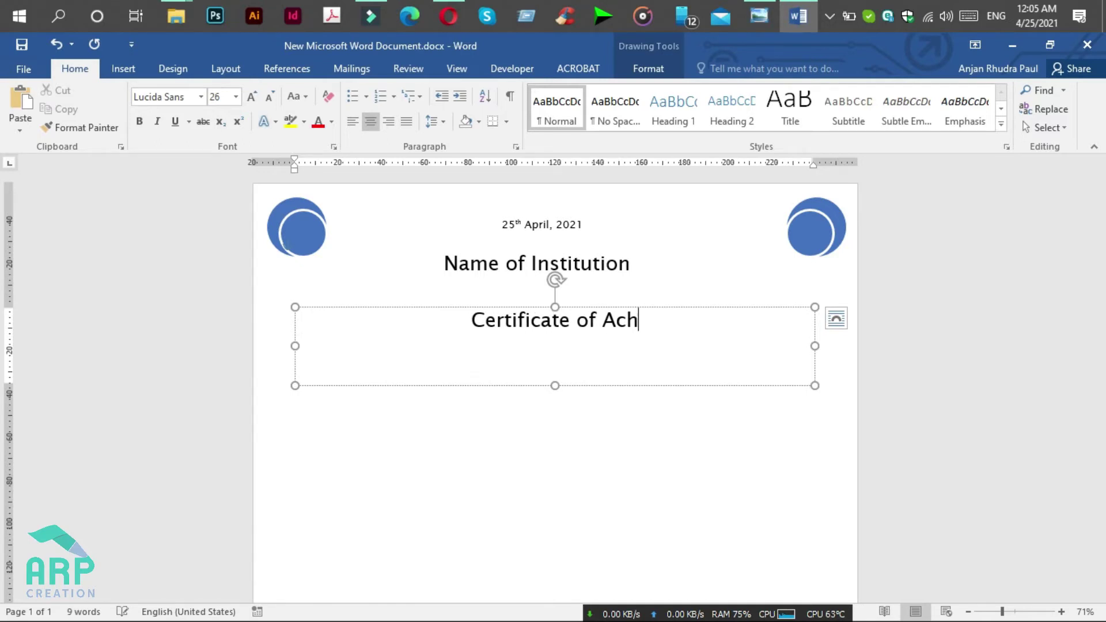
text(e)
key(BackSpace)
text(i)
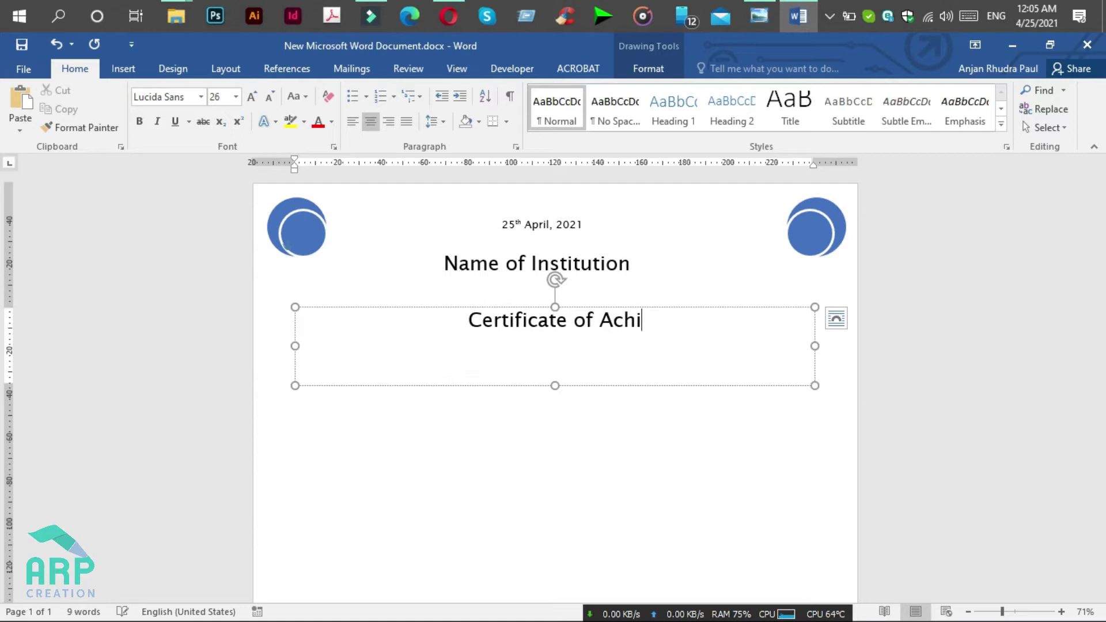
text(evement)
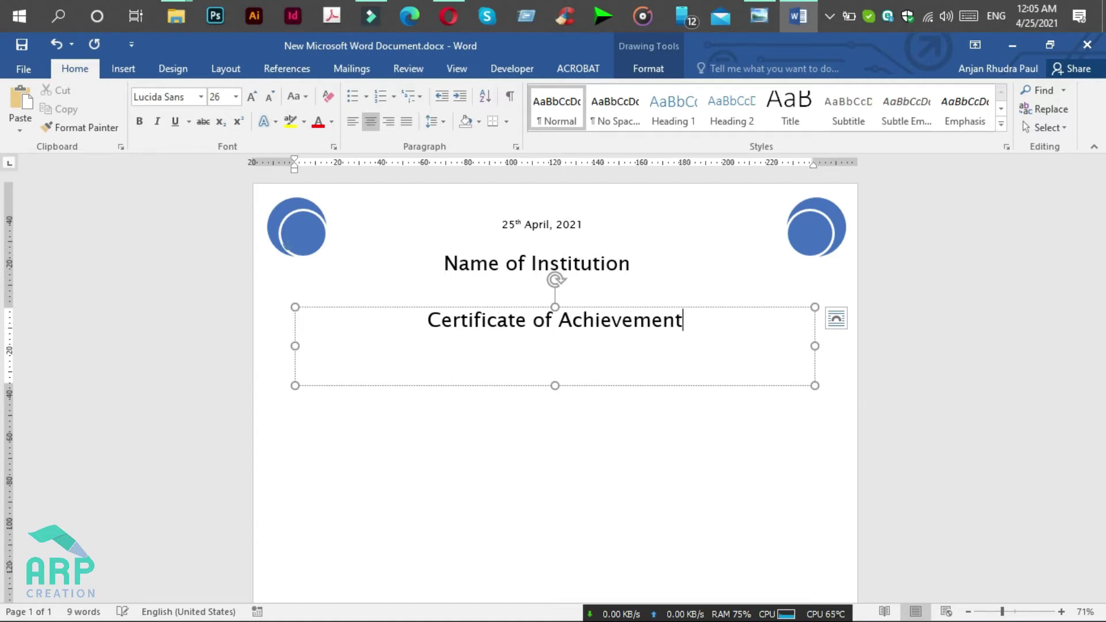
key(ctrl+a)
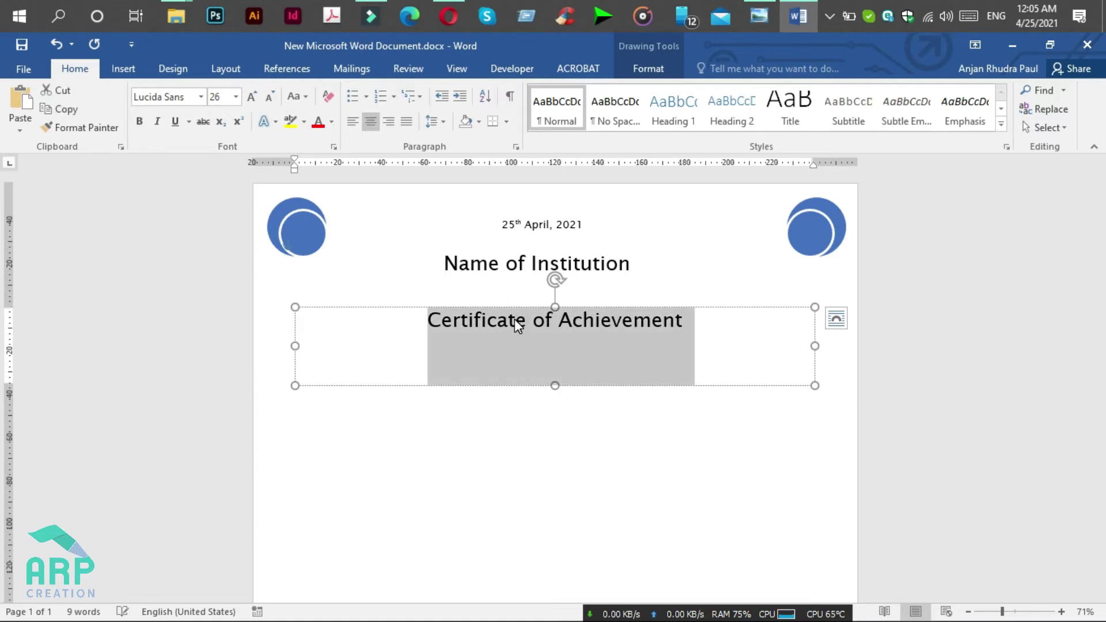
Step: Set the Certificate of Achievement title to Blenda Script at 65 pt
click(191, 96)
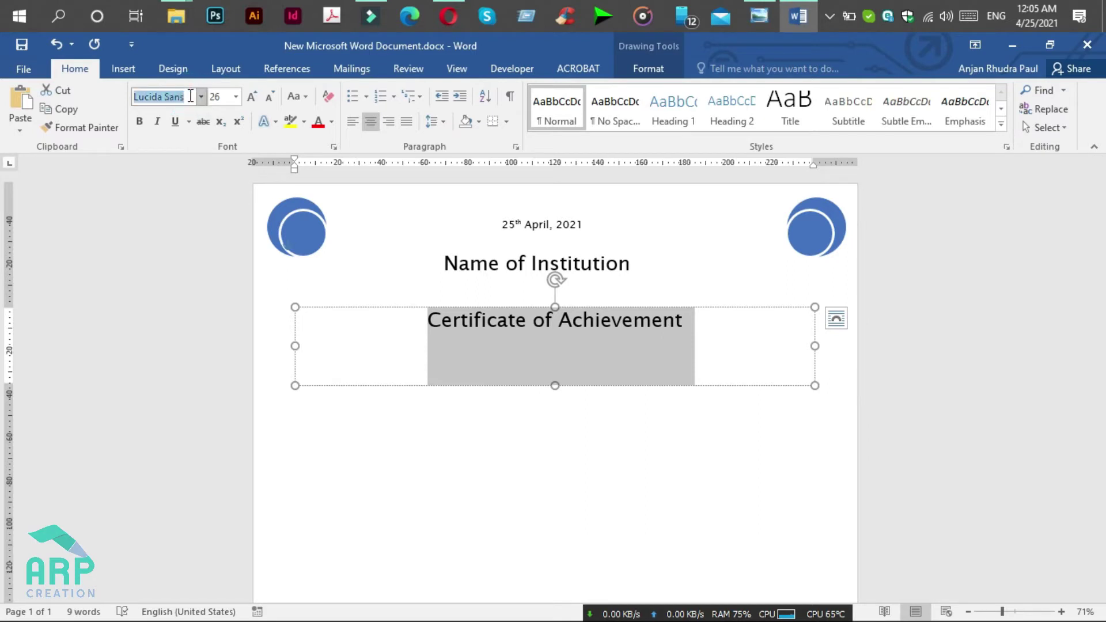
text(Bl)
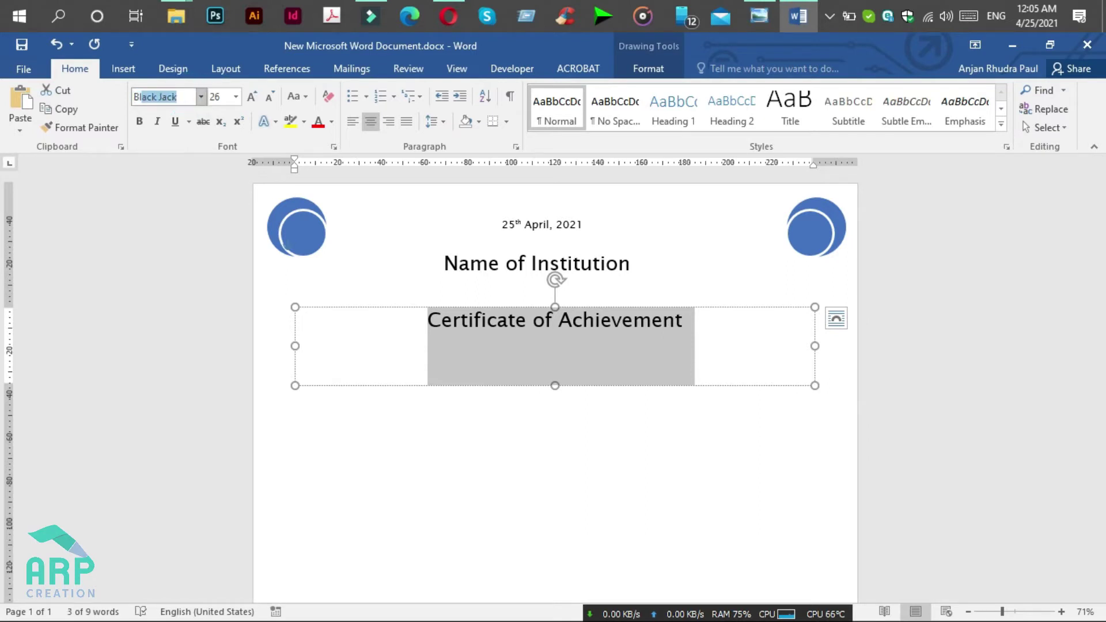
text(enda Script)
key(Return)
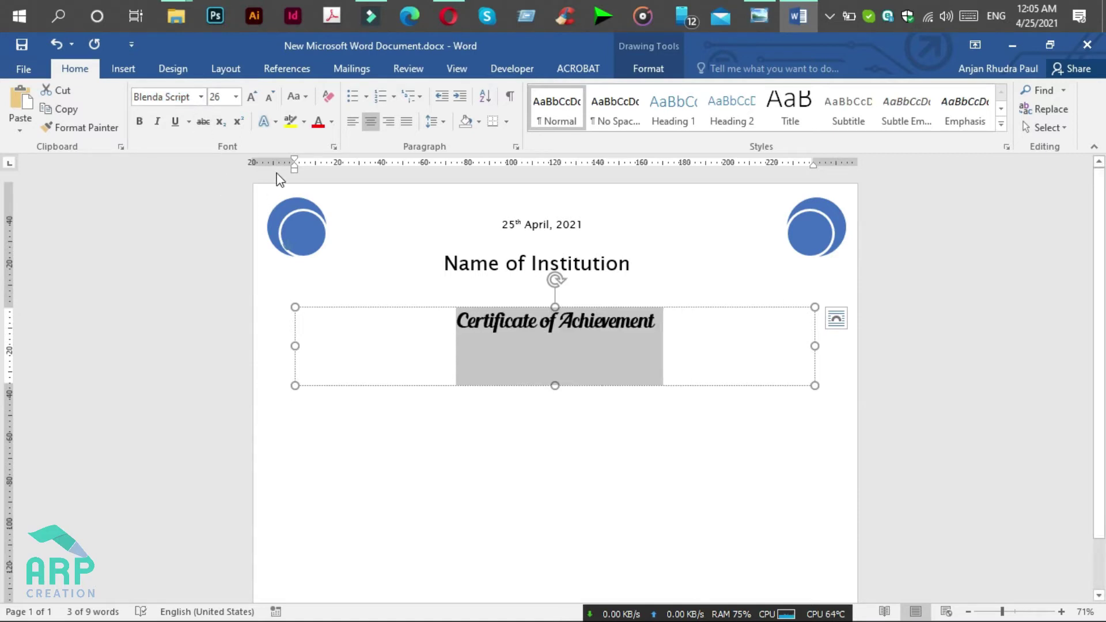
click(227, 98)
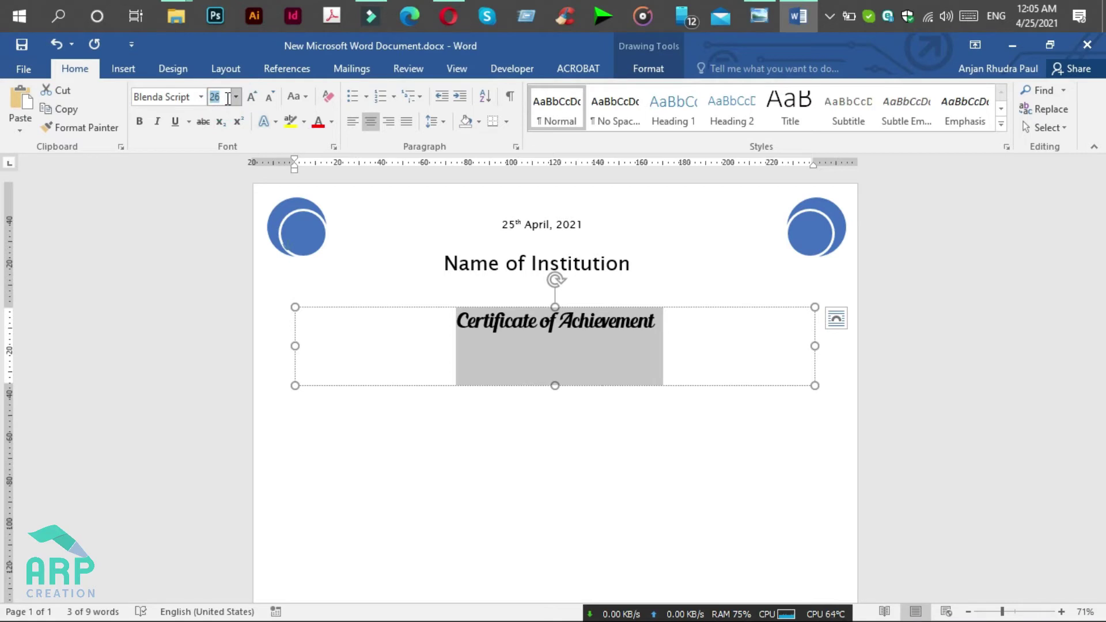
key(Return)
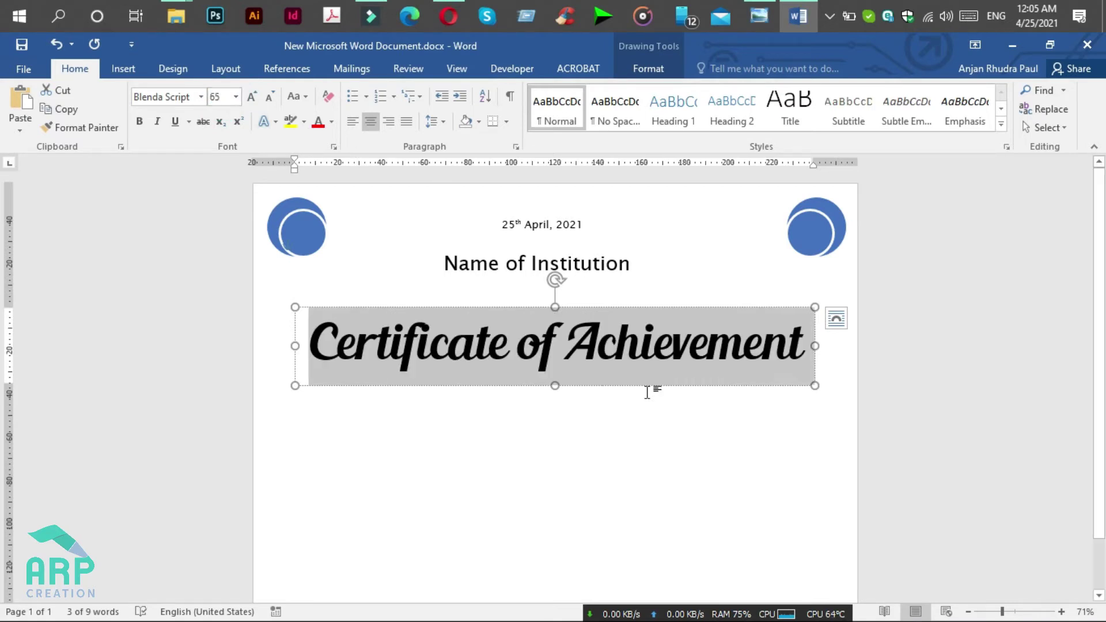
Step: Move the title box up slightly and bring up the sample certificate picture
click(645, 380)
mouse_move(636, 309)
mouse_down()
mouse_move(645, 299)
mouse_move(634, 297)
mouse_up()
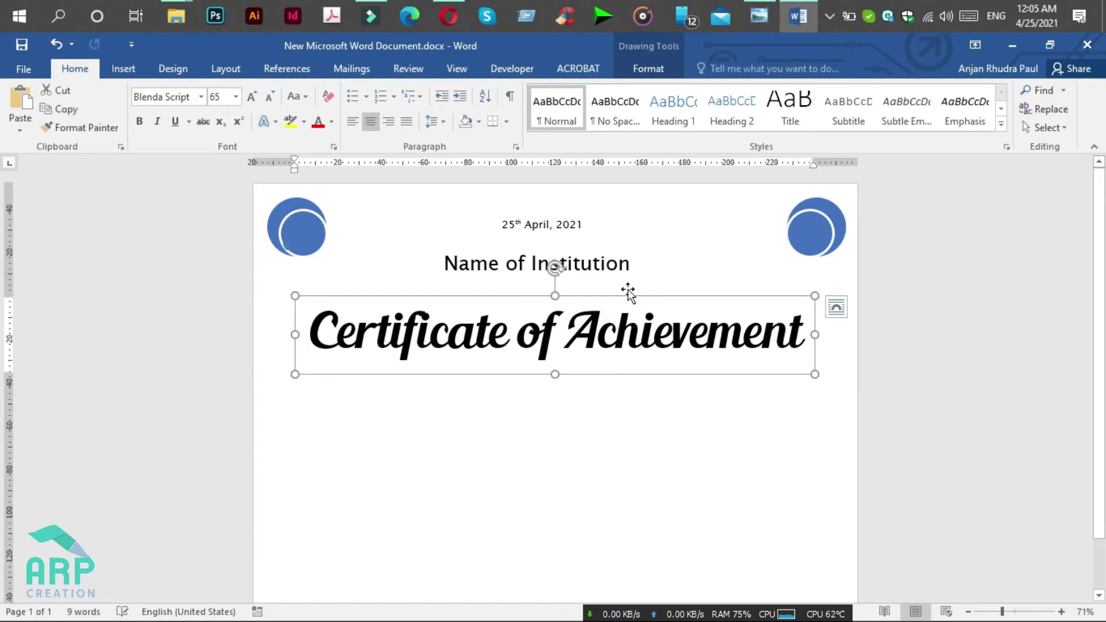
click(774, 1)
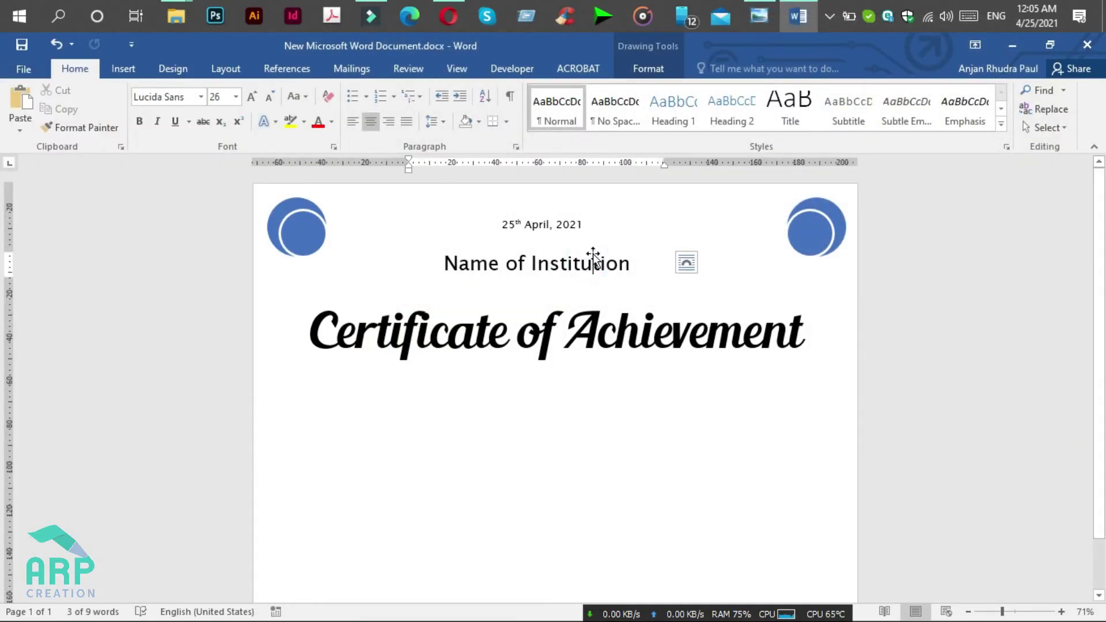
Step: Copy the Name of Institution box below the title, widen it, and recentre it under the title
click(594, 257)
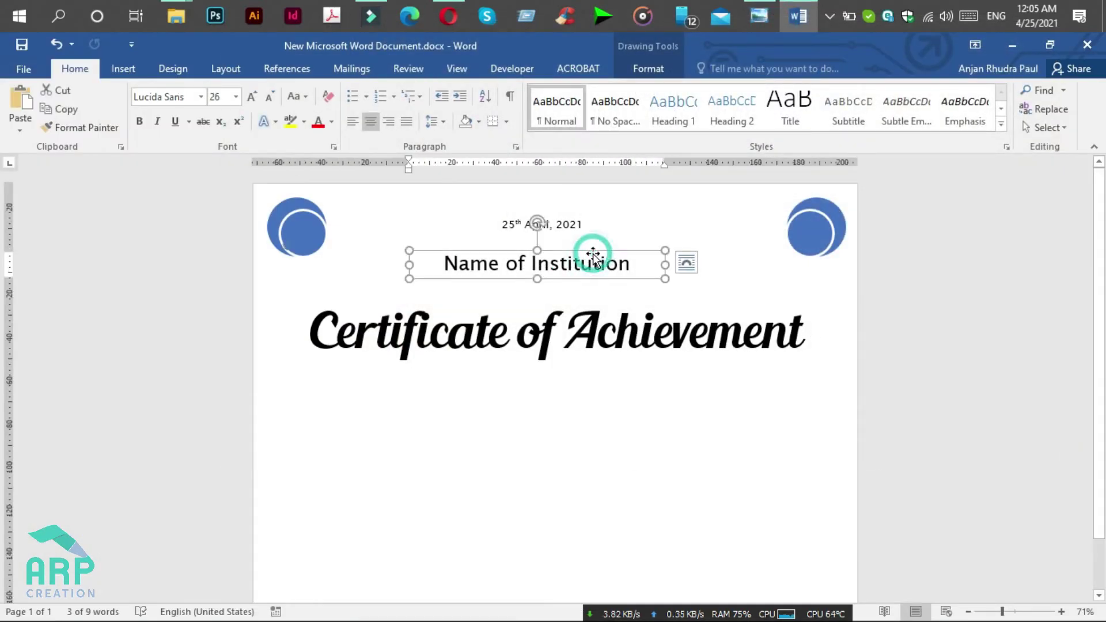
drag(593, 256, 593, 387)
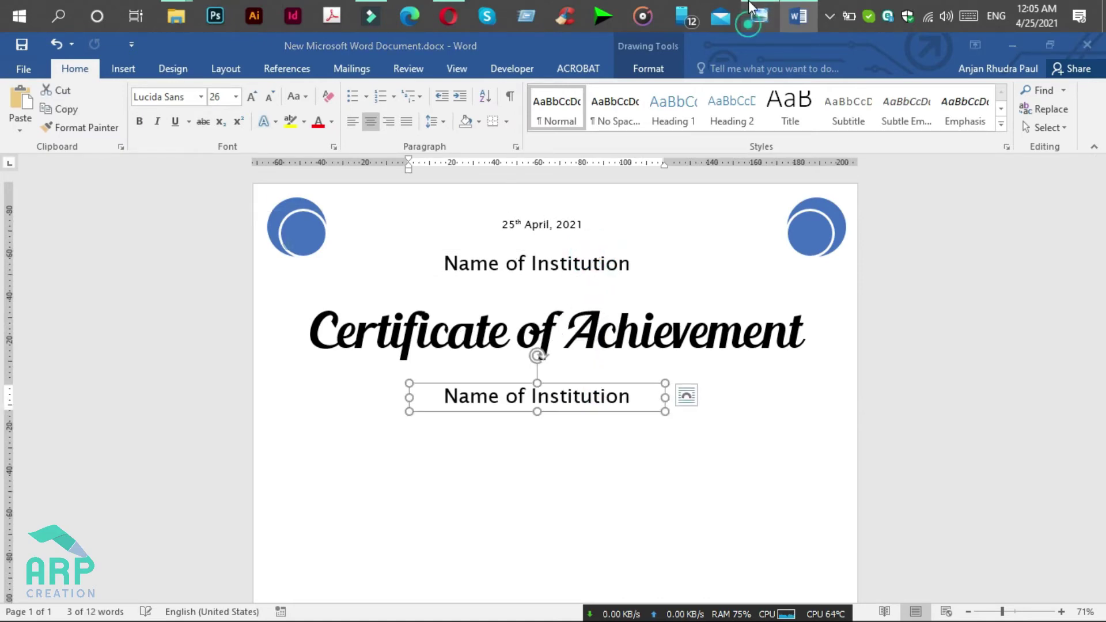
click(748, 1)
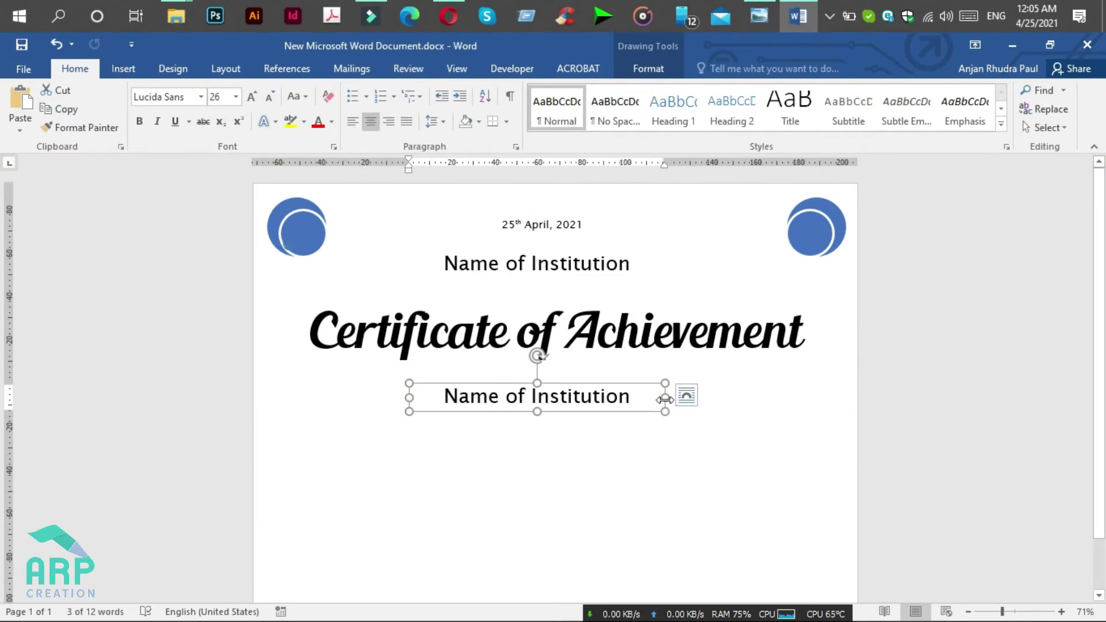
click(666, 398)
click(664, 397)
drag(665, 397, 763, 396)
drag(672, 388, 636, 384)
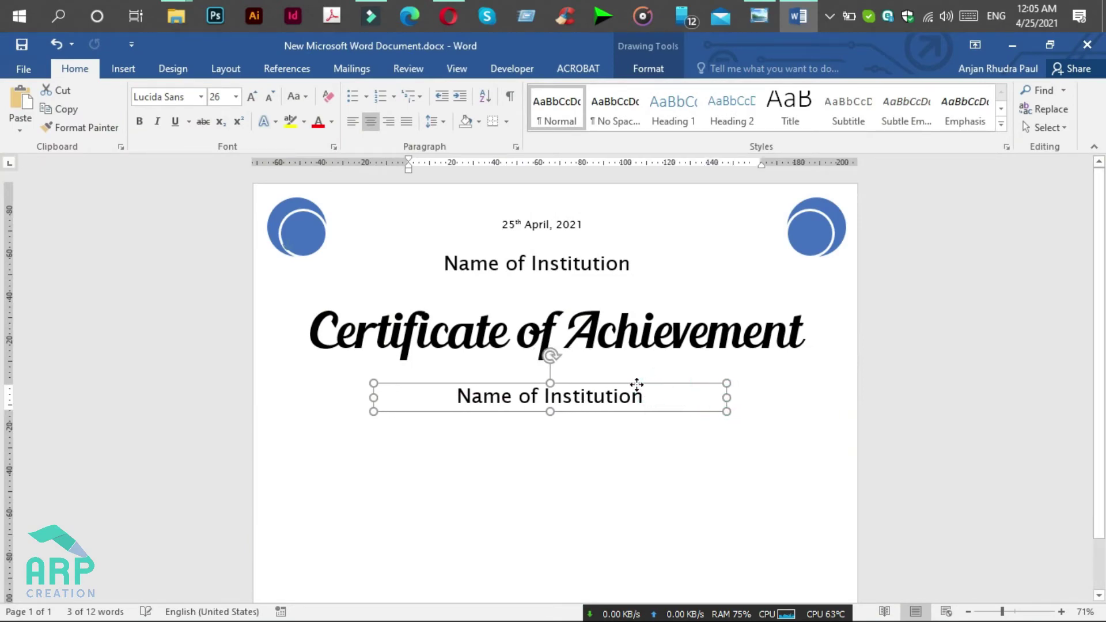
Step: Change the copied box to read 'The certificate is awarded to' at 18 pt
triple_click(634, 395)
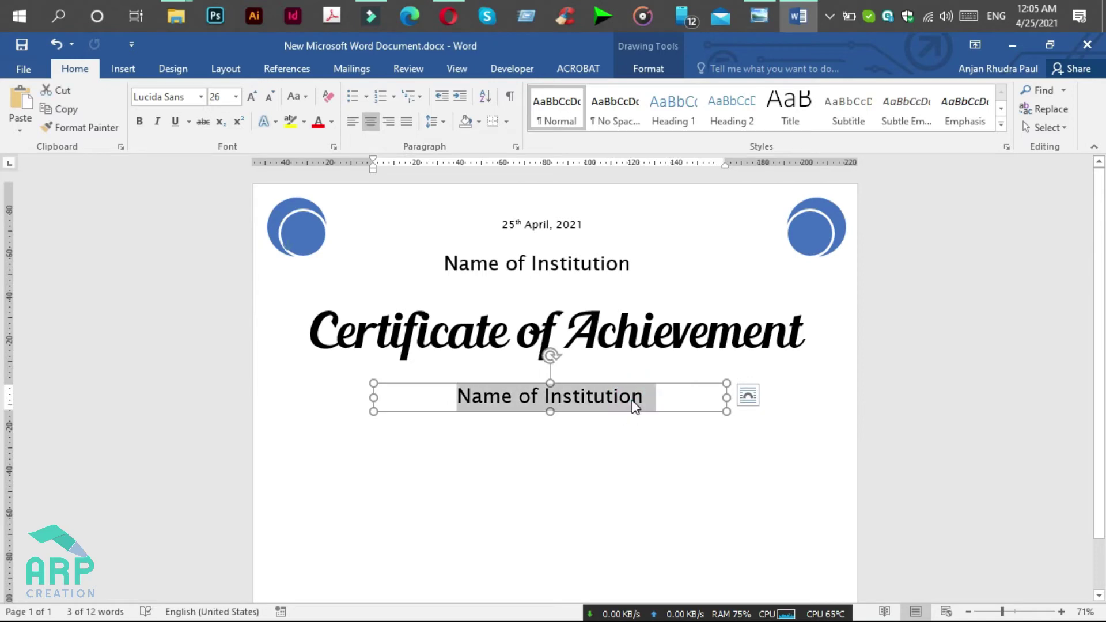
text(T)
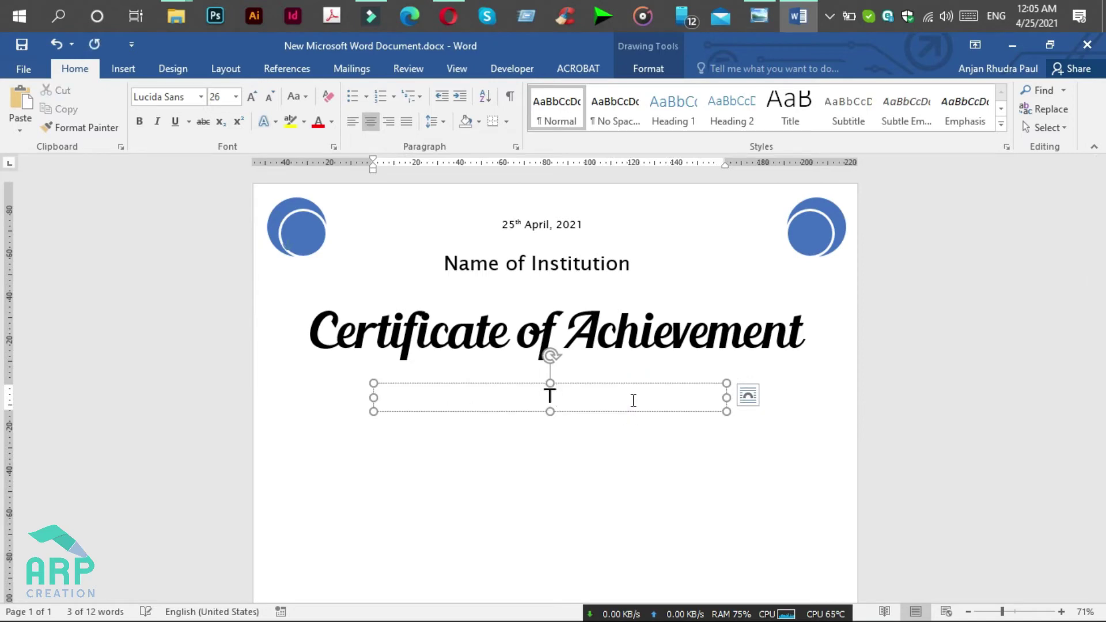
text(he ce)
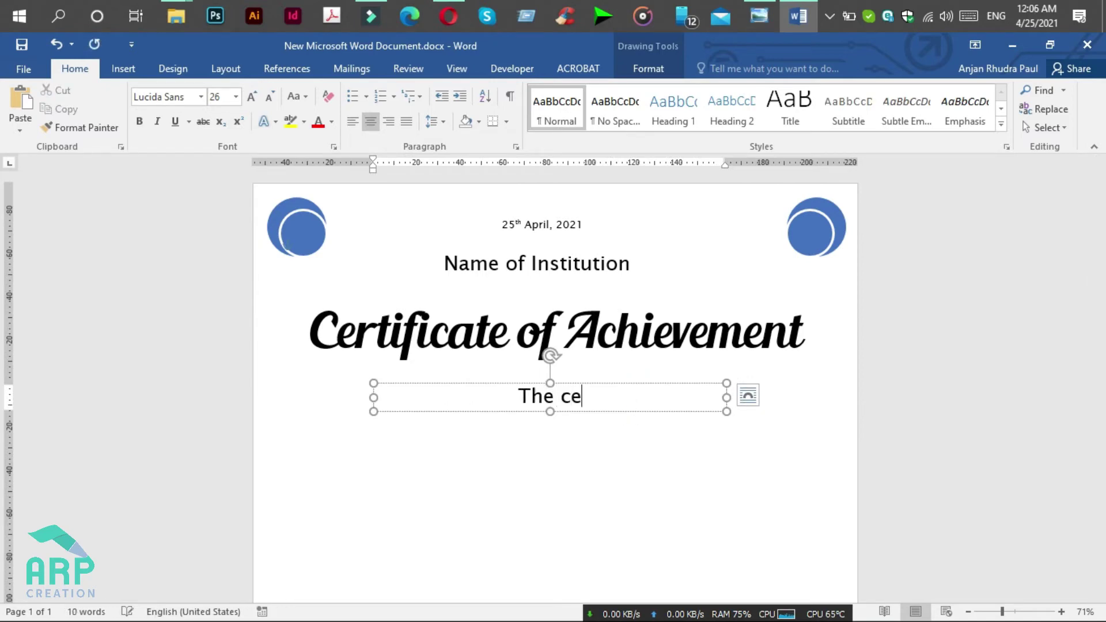
text(rtifica)
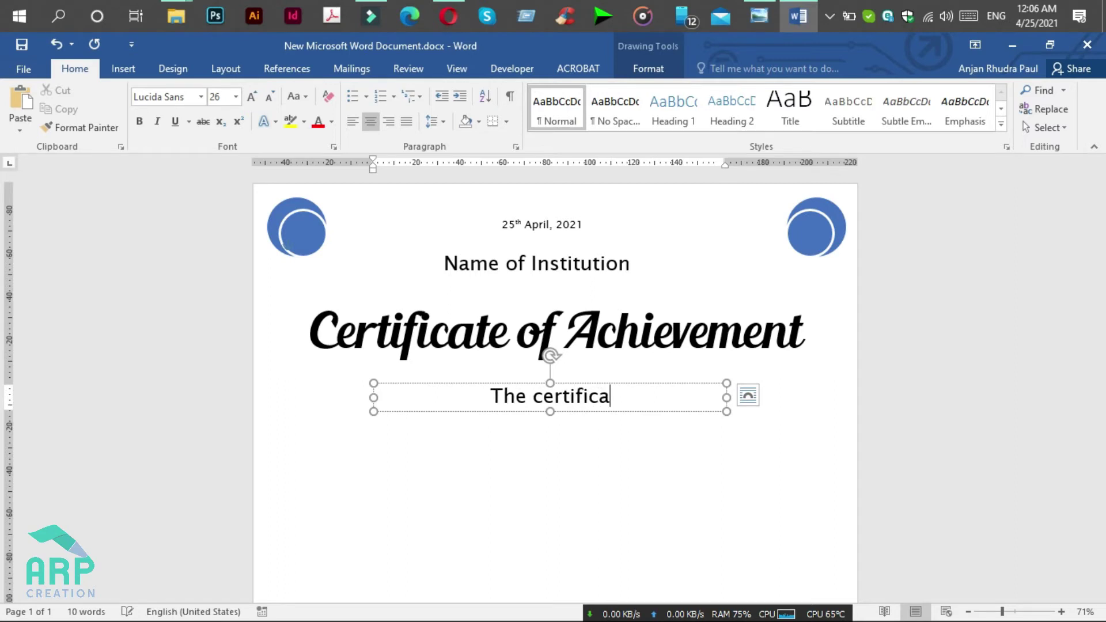
text(te i)
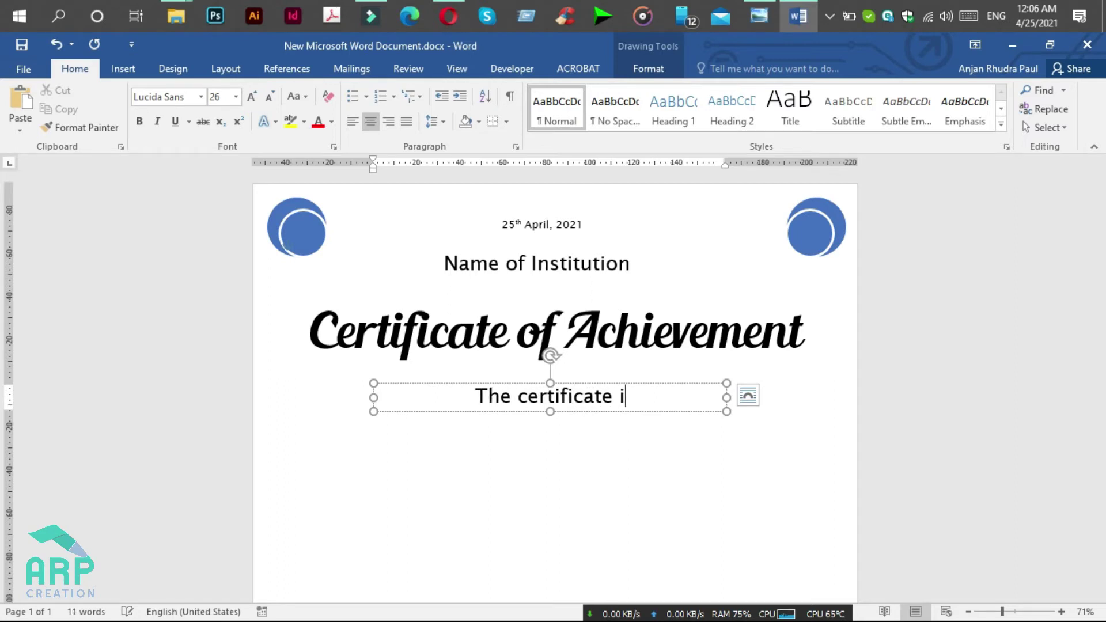
text(s awarded to)
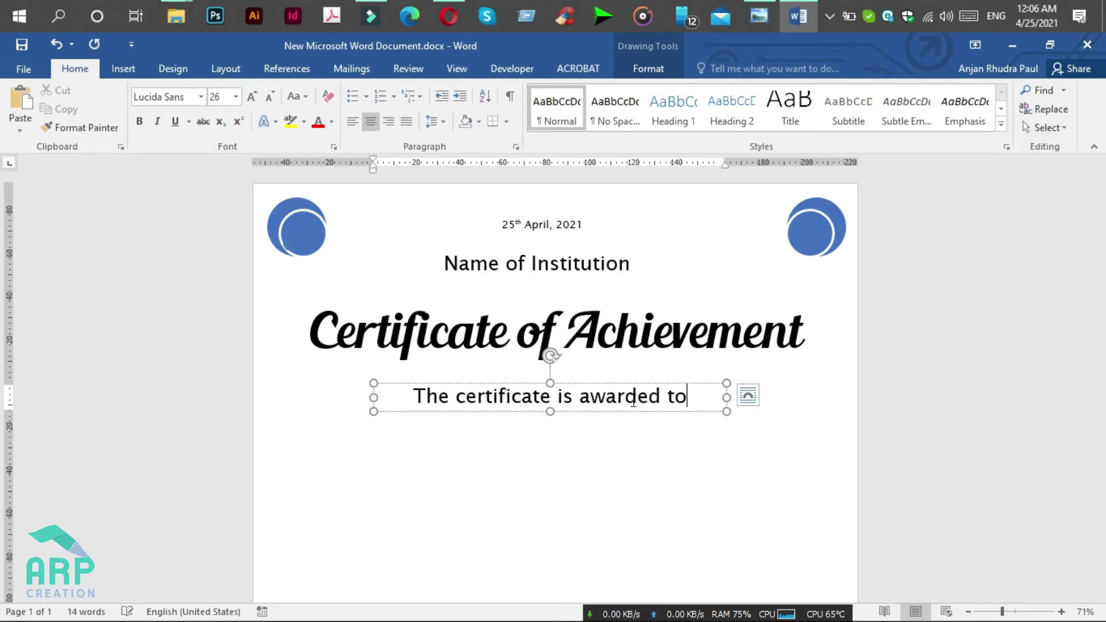
key(ctrl+a)
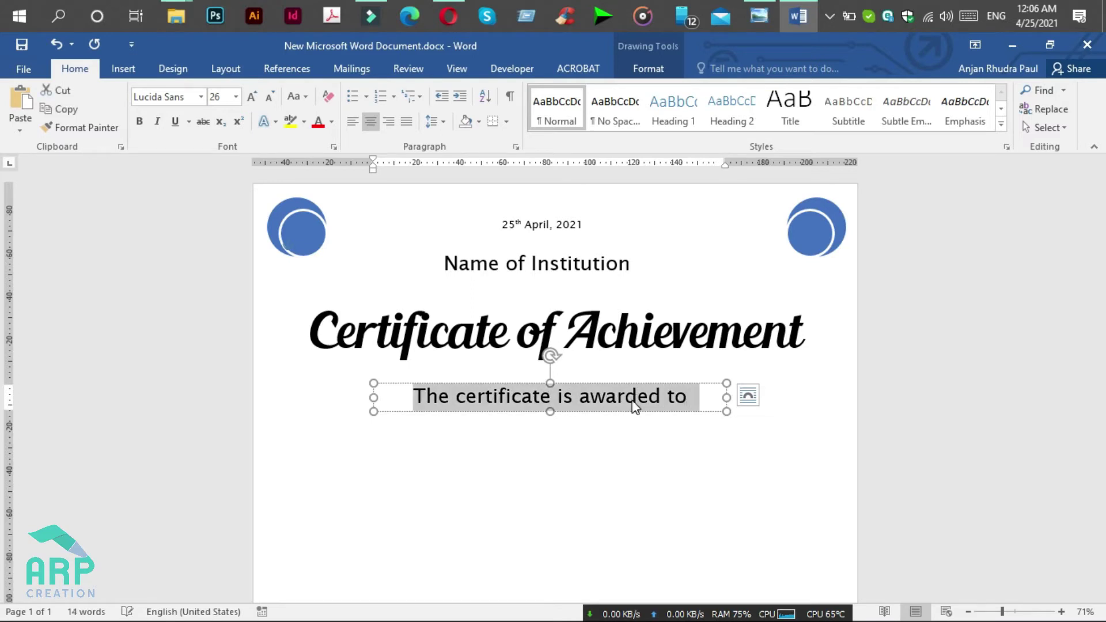
click(217, 99)
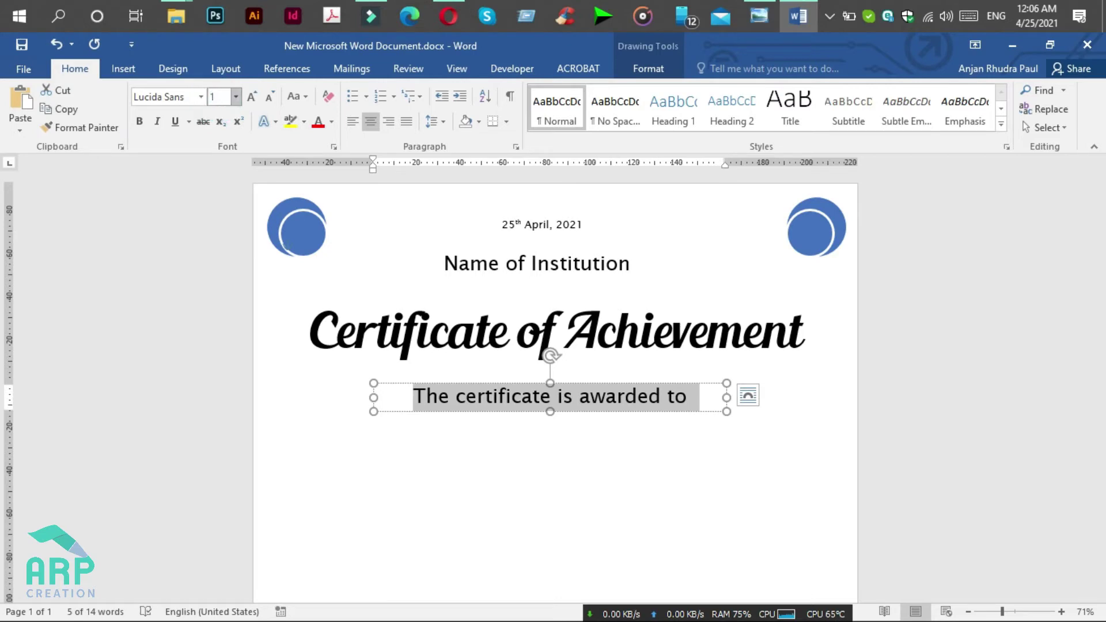
key(Return)
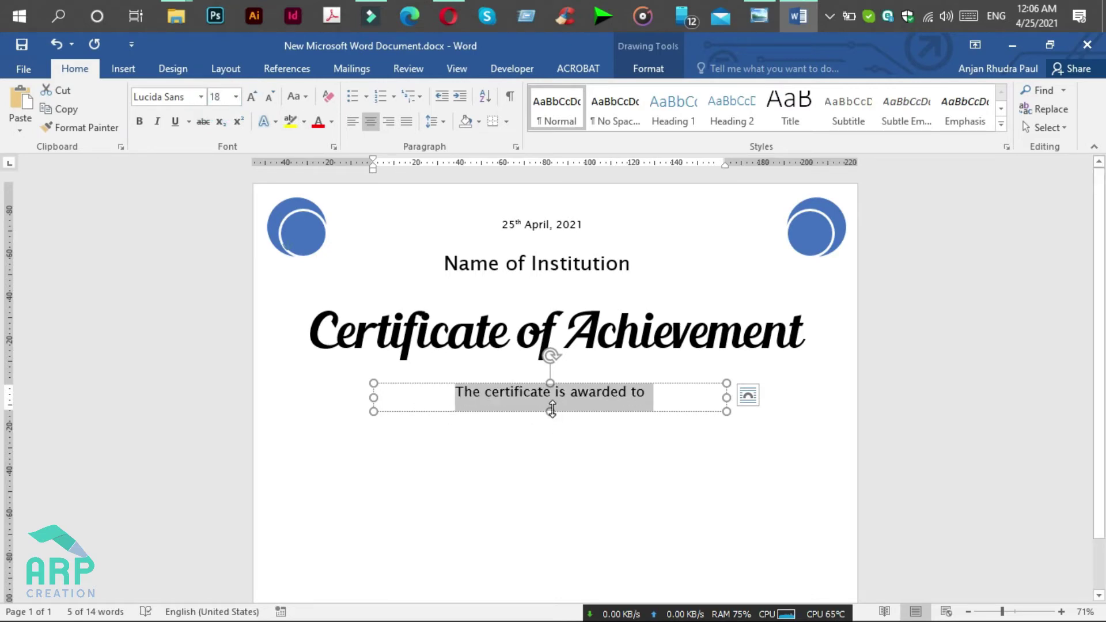
Step: Shrink the box to fit the 18 pt line and duplicate it just below
click(552, 403)
drag(551, 401, 567, 378)
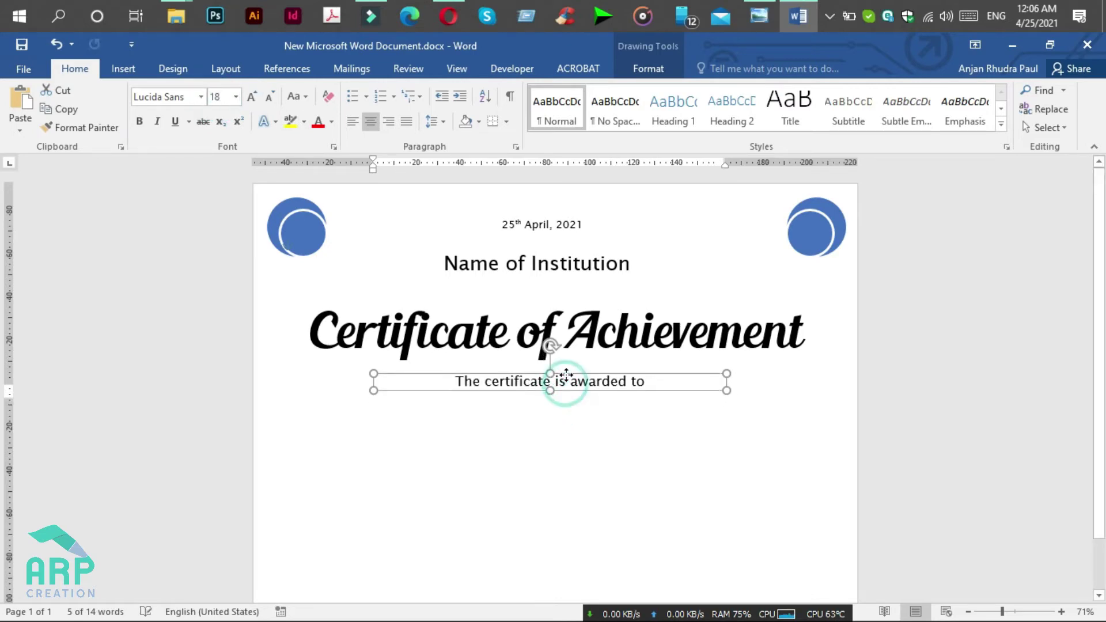
click(770, 18)
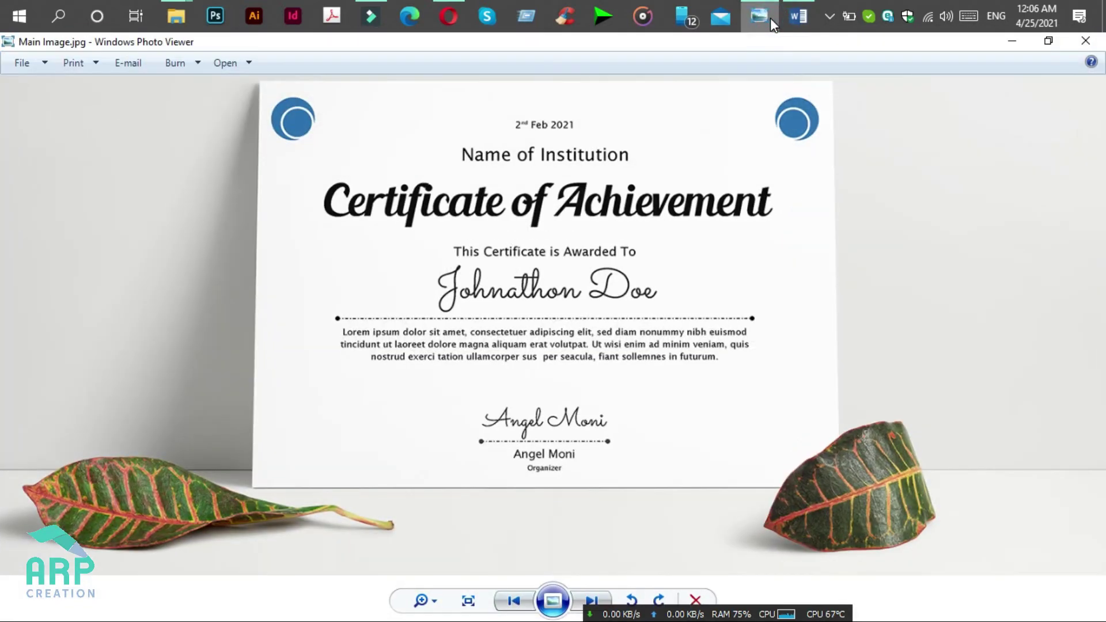
click(769, 18)
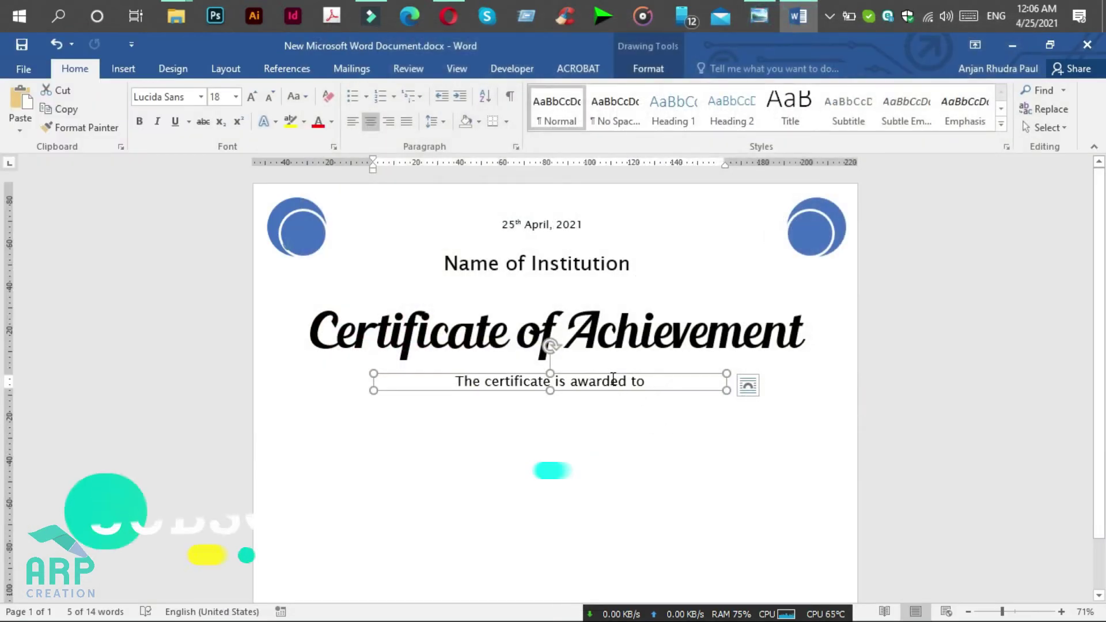
drag(611, 375, 614, 414)
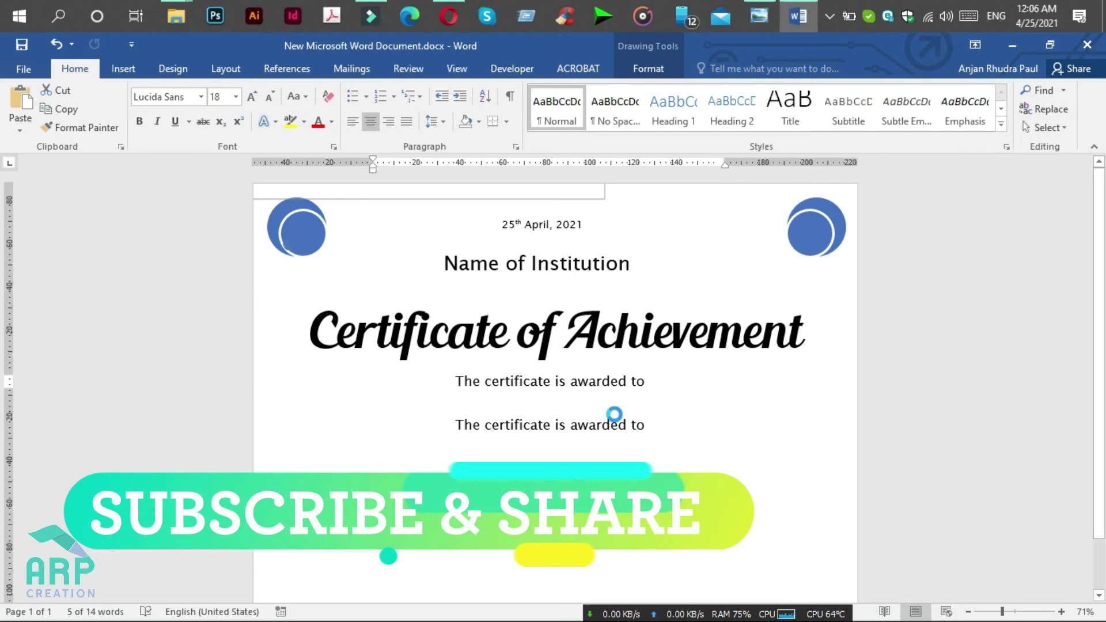
Step: Make the lower duplicate box taller and clear its duplicated caption
click(553, 424)
triple_click(546, 426)
drag(547, 433, 549, 473)
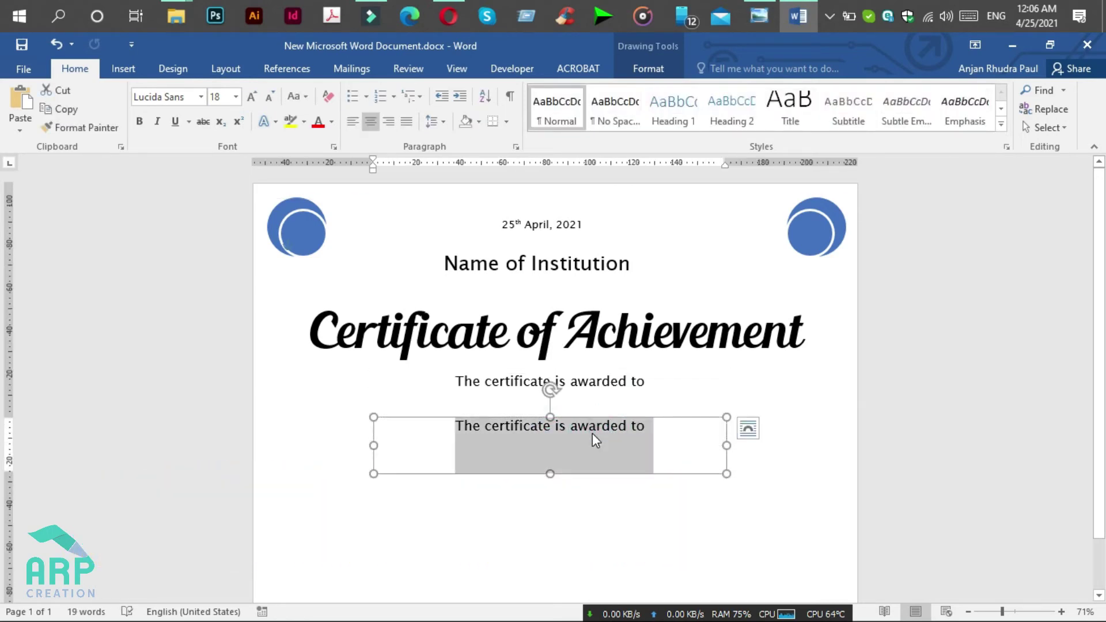
key(BackSpace)
Step: Type the recipient's full name in the box, correcting typos, and select it all
text(J)
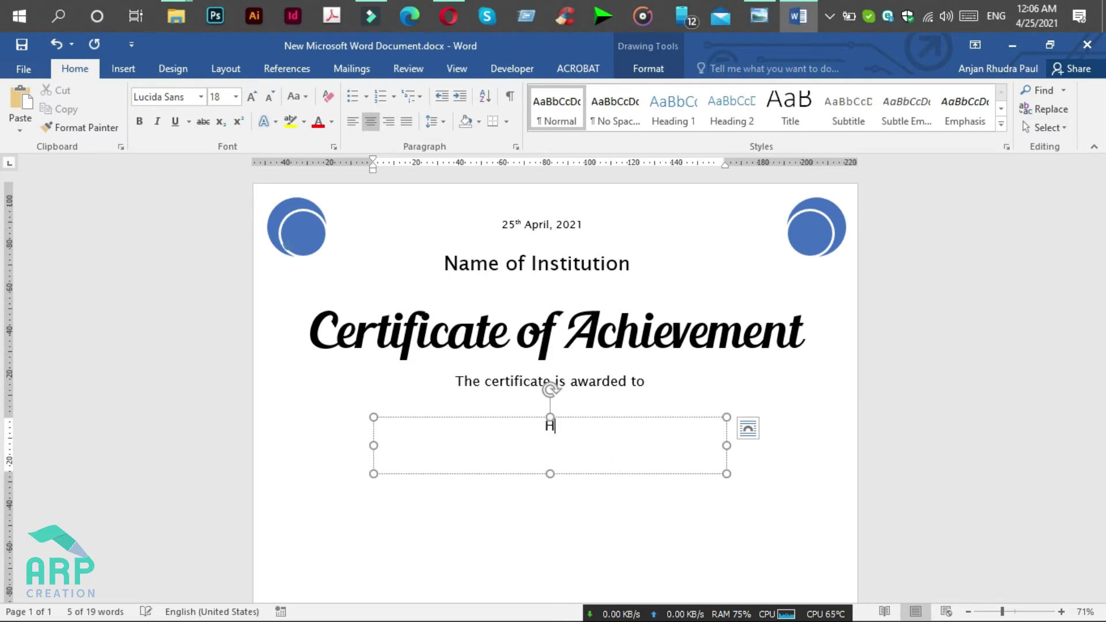
text(on)
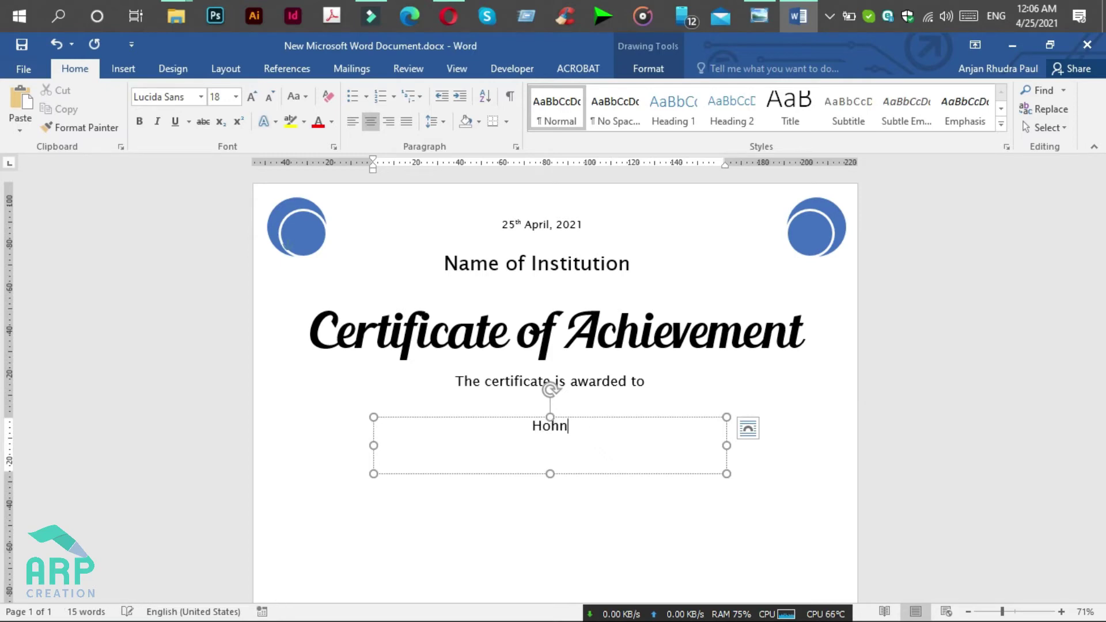
key(BackSpace)
text(h)
key(ctrl+a)
key(BackSpace)
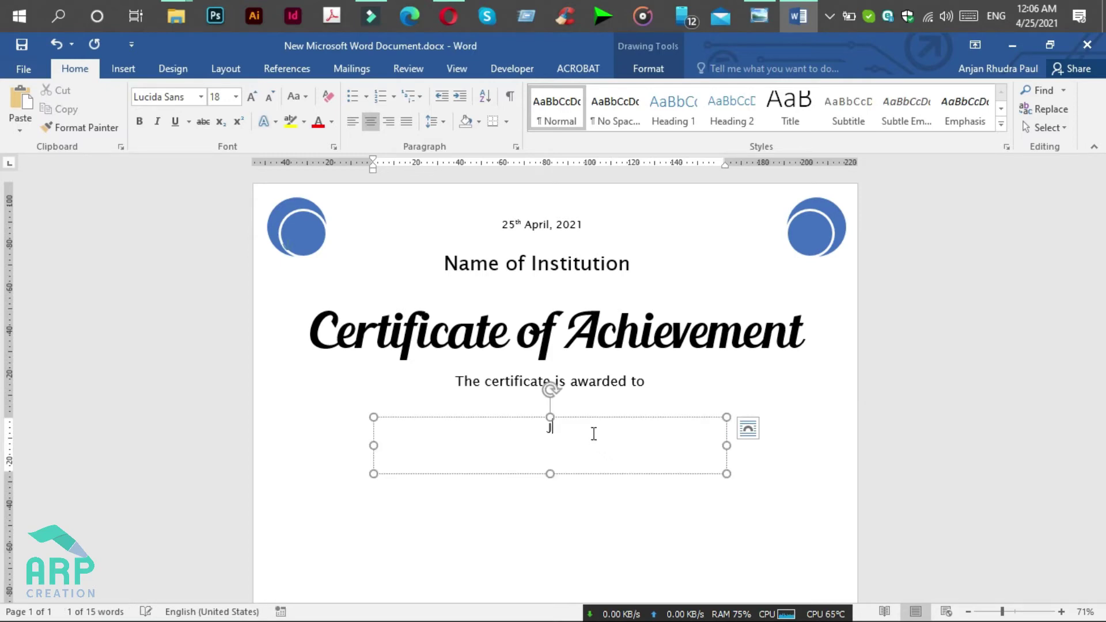
text(J)
key(BackSpace)
text(jO)
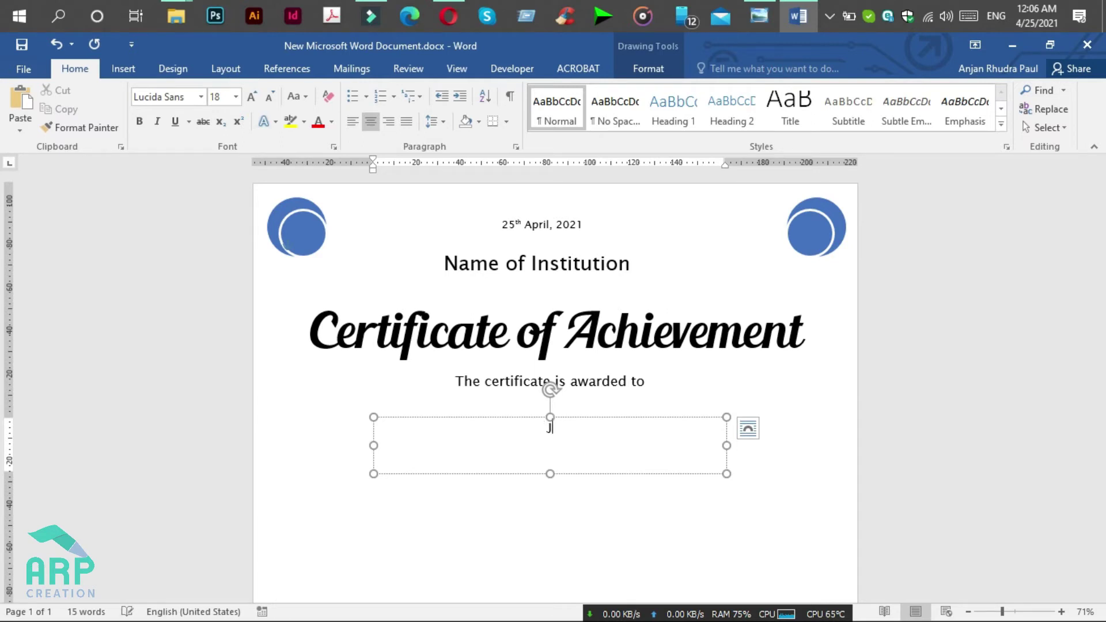
text(h)
key(BackSpace)
text(hnathon)
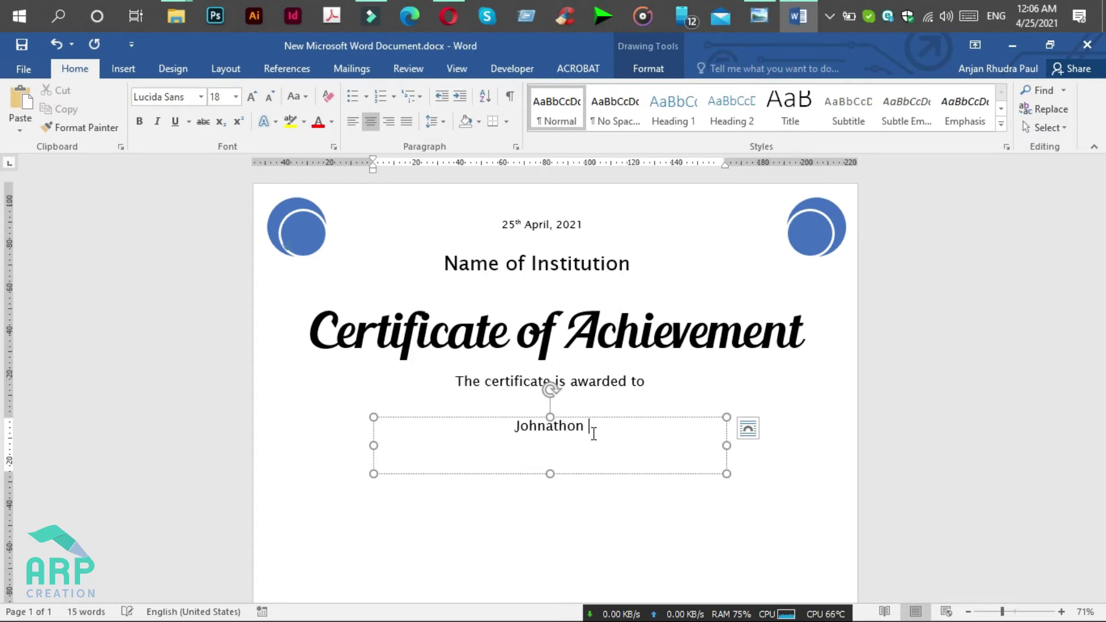
text( Doe)
key(ctrl+a)
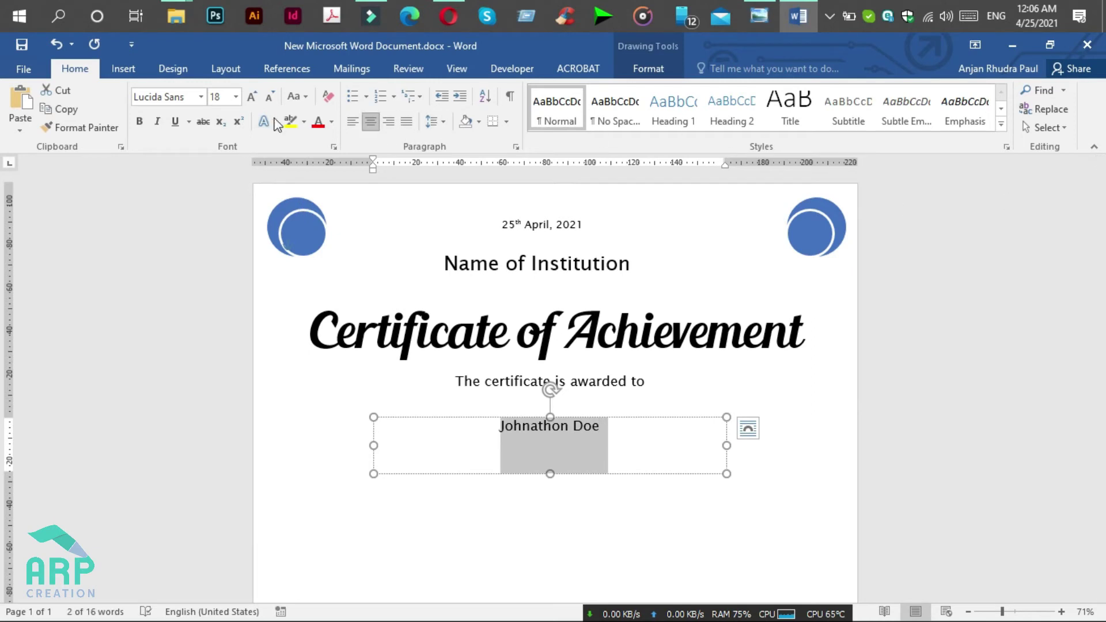
Step: Set the recipient's name in Sacramento at size 60
click(189, 95)
text(Sacramento)
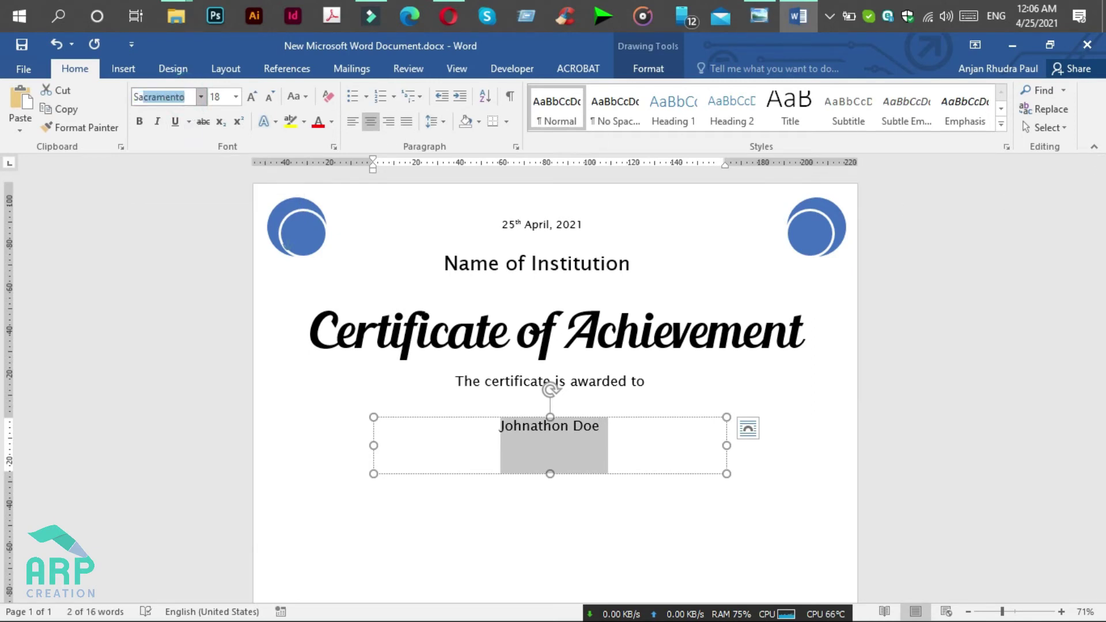
key(Return)
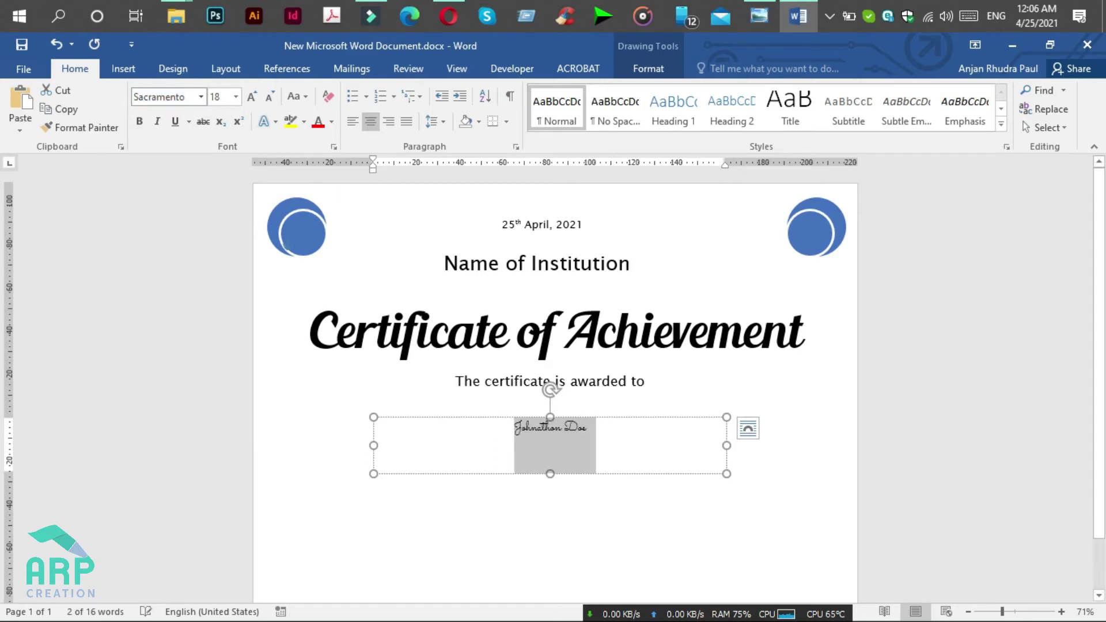
click(223, 98)
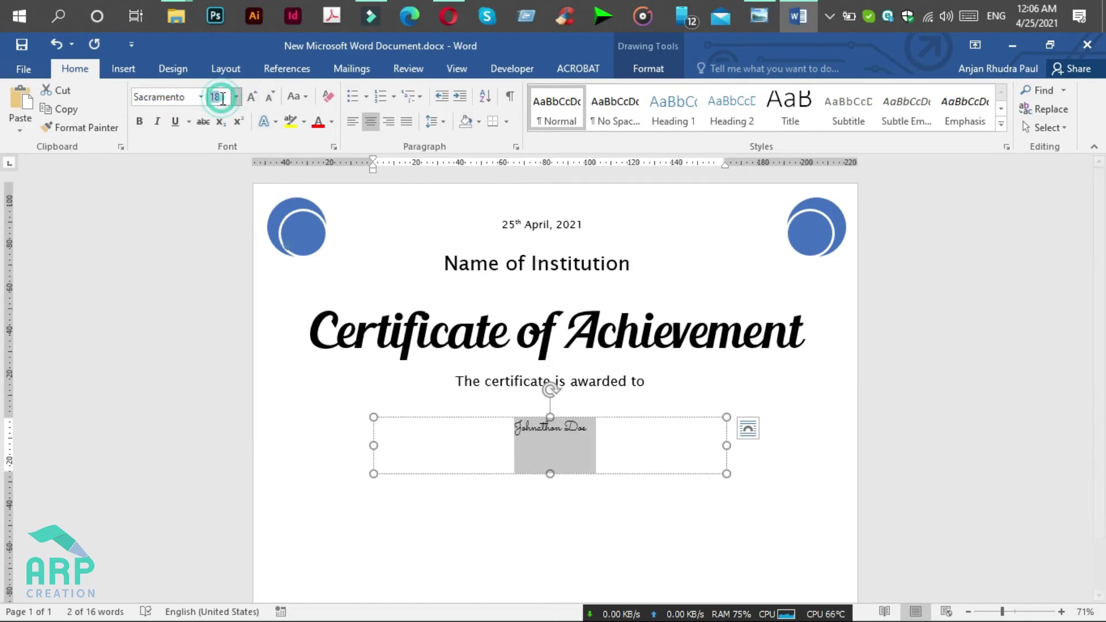
key(Return)
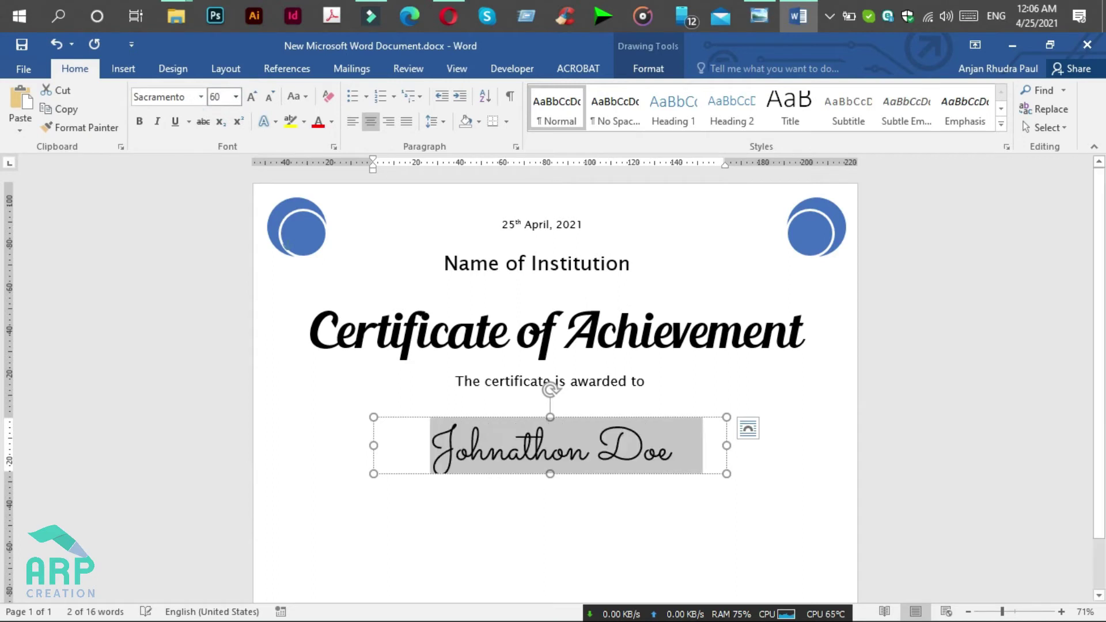
Step: Make the name box slightly taller and select it as a shape
click(633, 464)
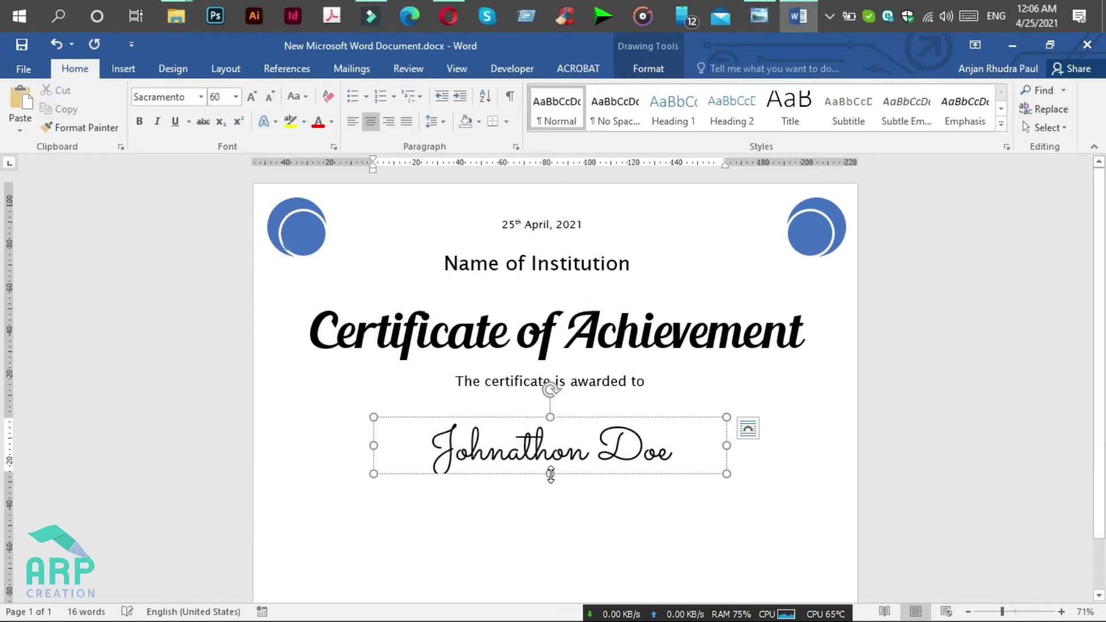
drag(551, 475, 552, 481)
click(582, 416)
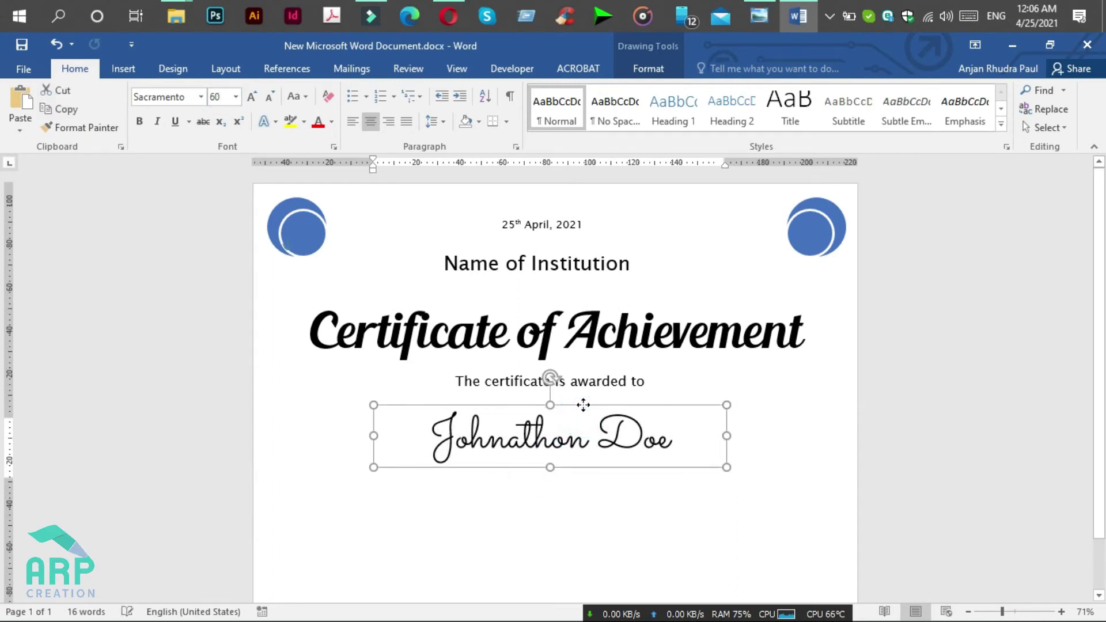
scroll(631, 505, down, 2)
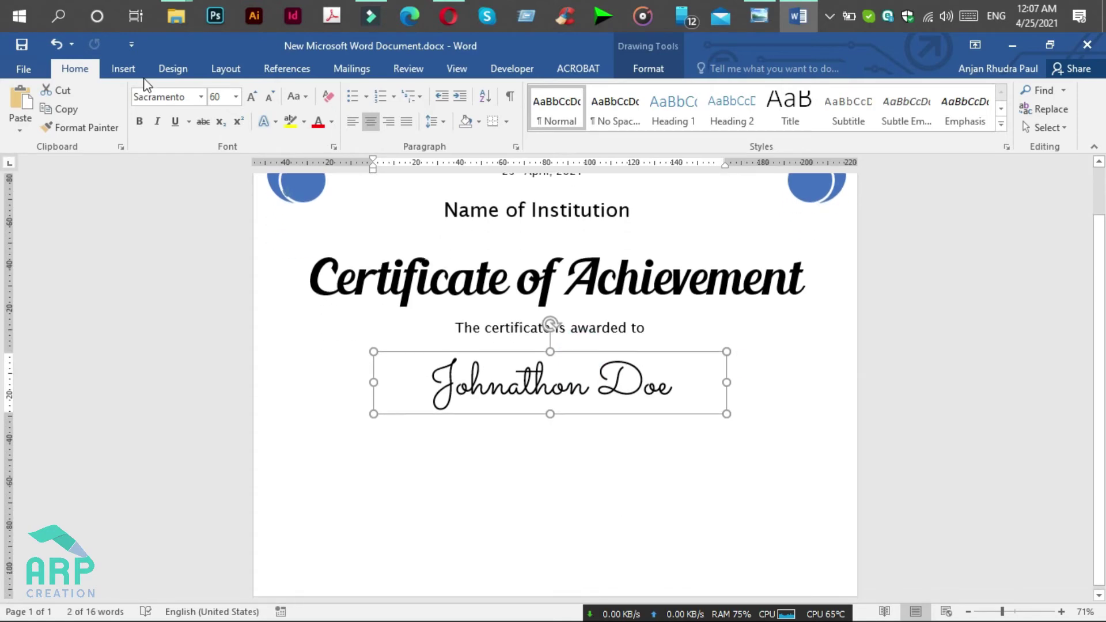
Step: Insert a straight Line shape from Insert > Shapes, drawn horizontally below the name
click(124, 68)
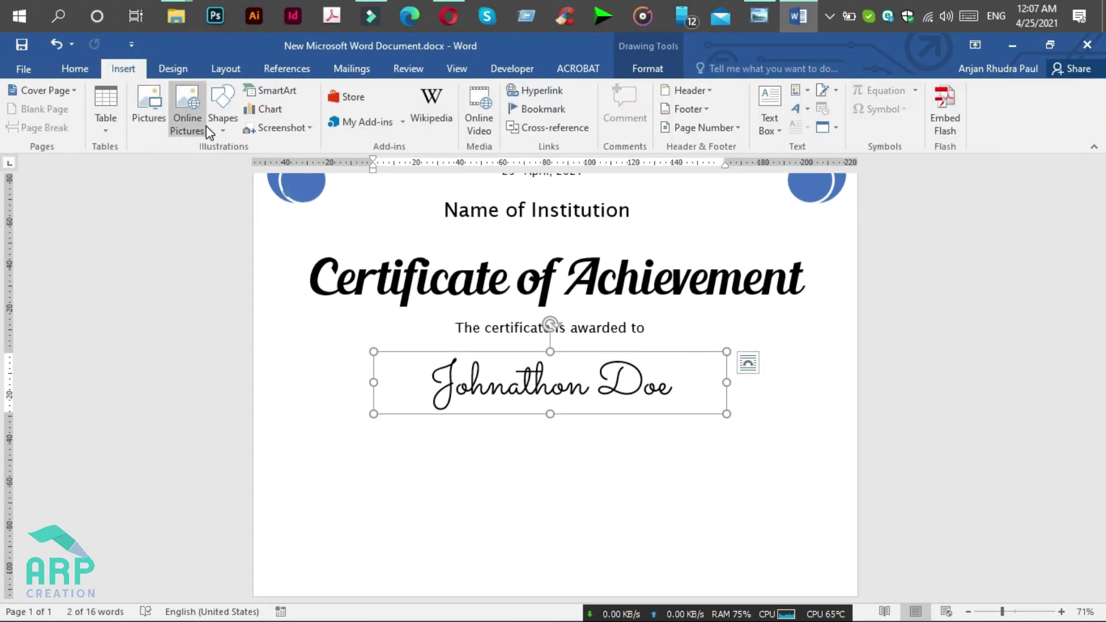
click(227, 134)
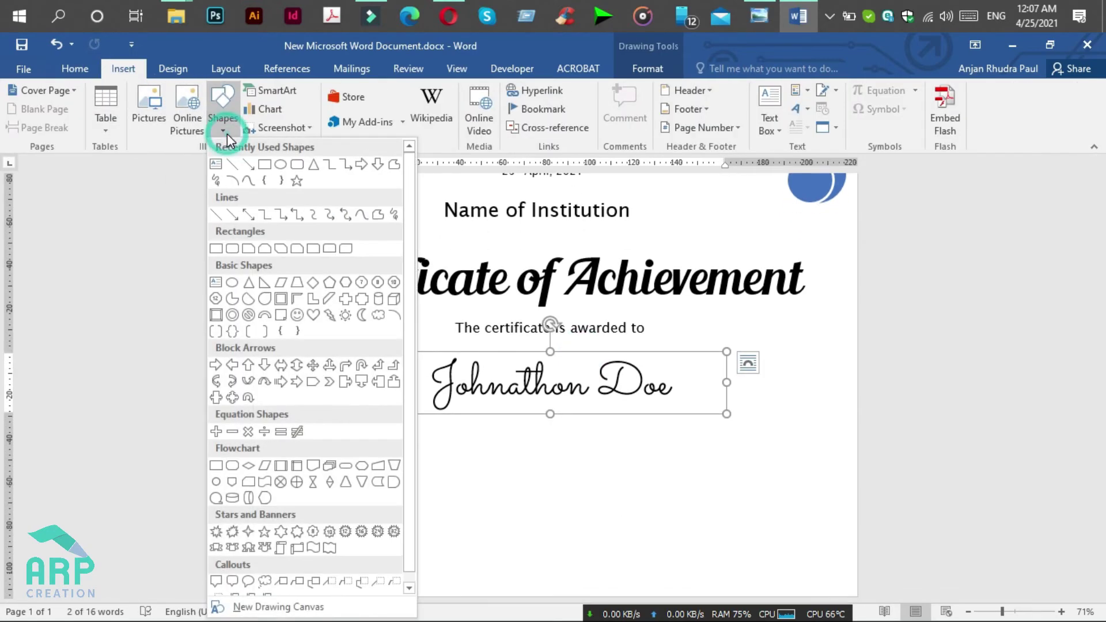
click(239, 163)
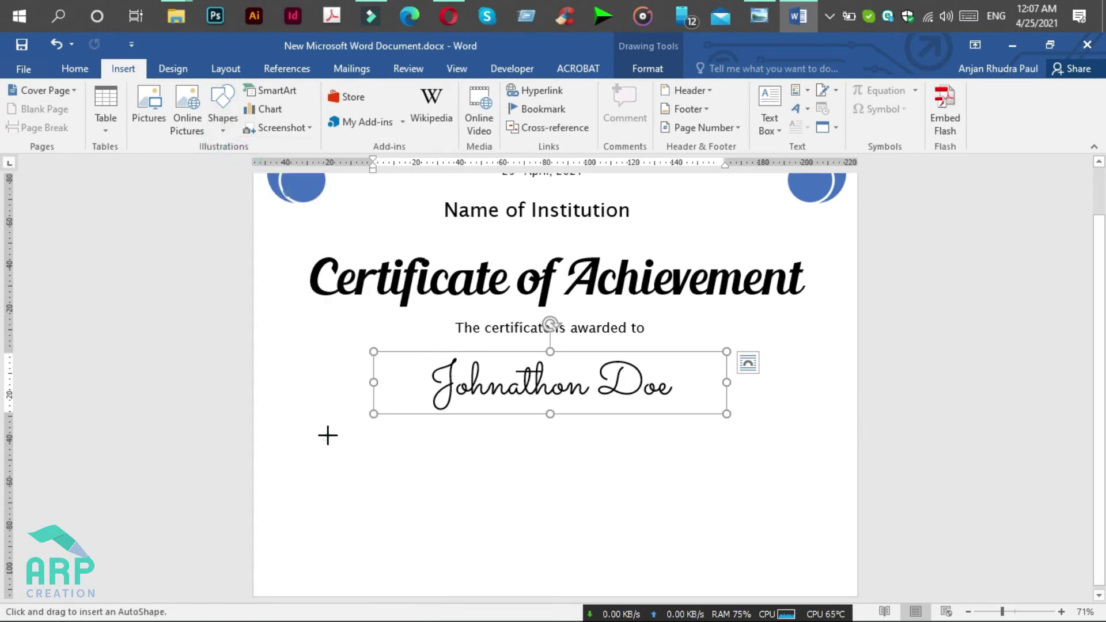
drag(328, 435, 613, 435)
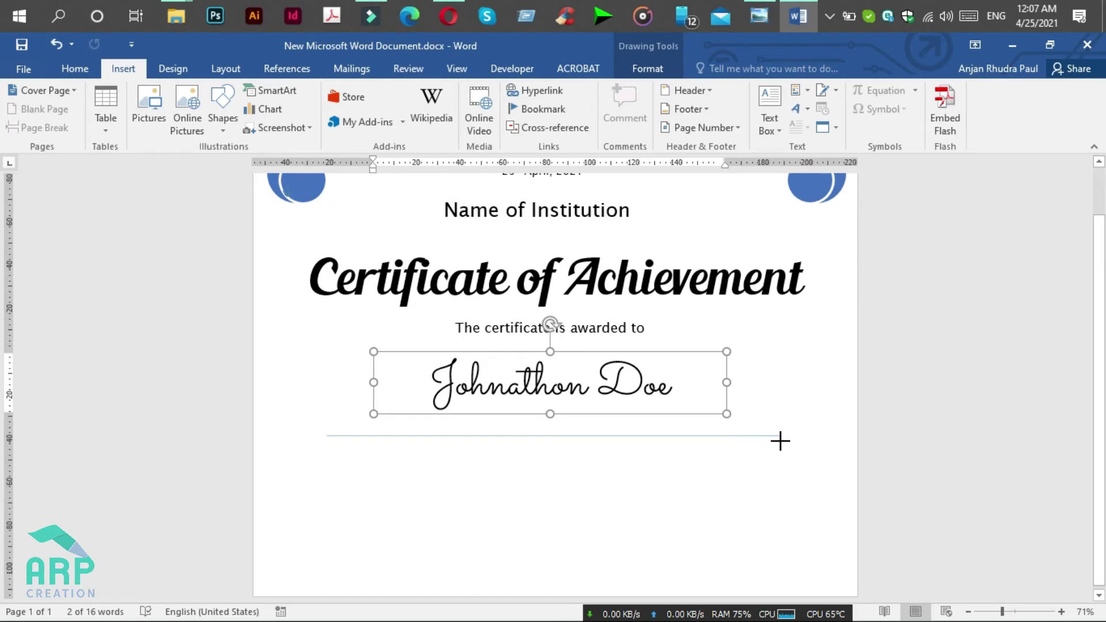
drag(780, 441, 780, 438)
click(758, 15)
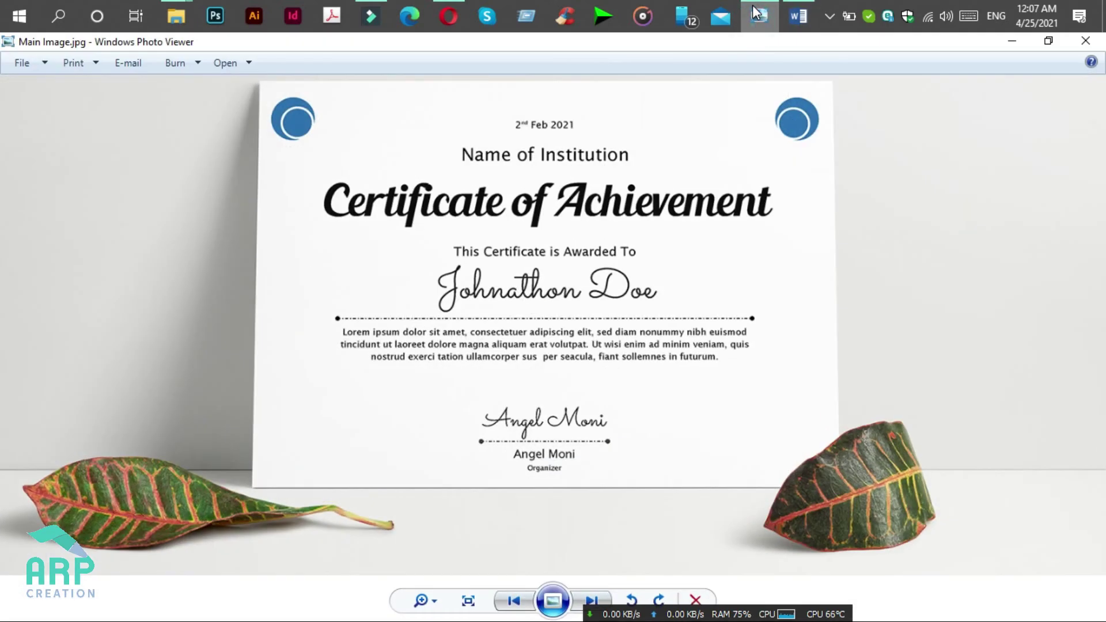
click(756, 12)
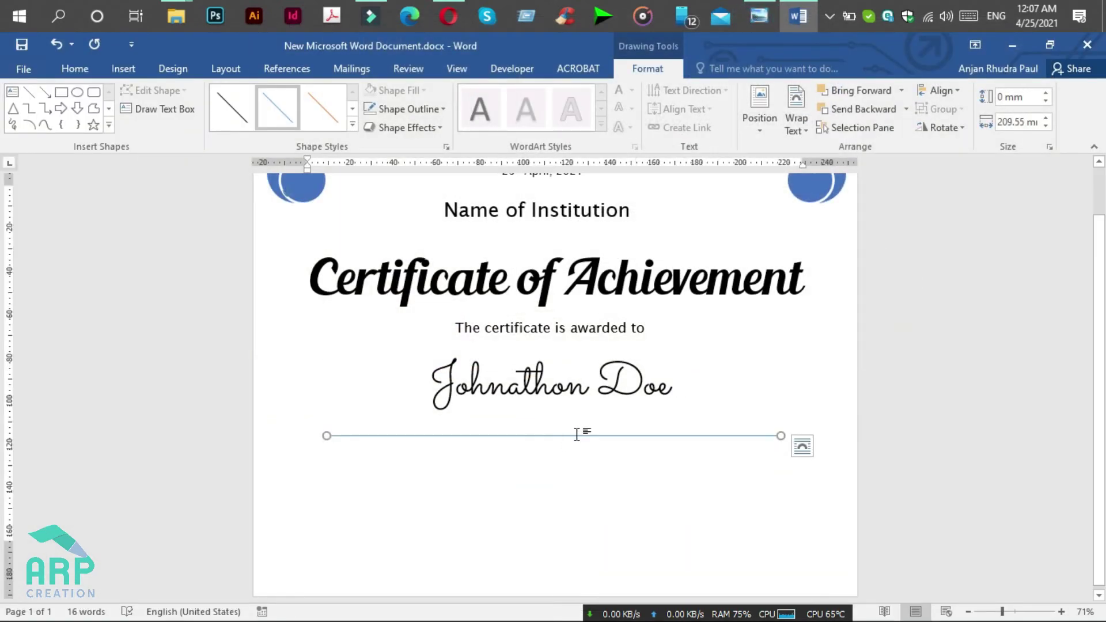
Step: Move the line directly under the name and make it a black dotted line
drag(579, 436, 587, 420)
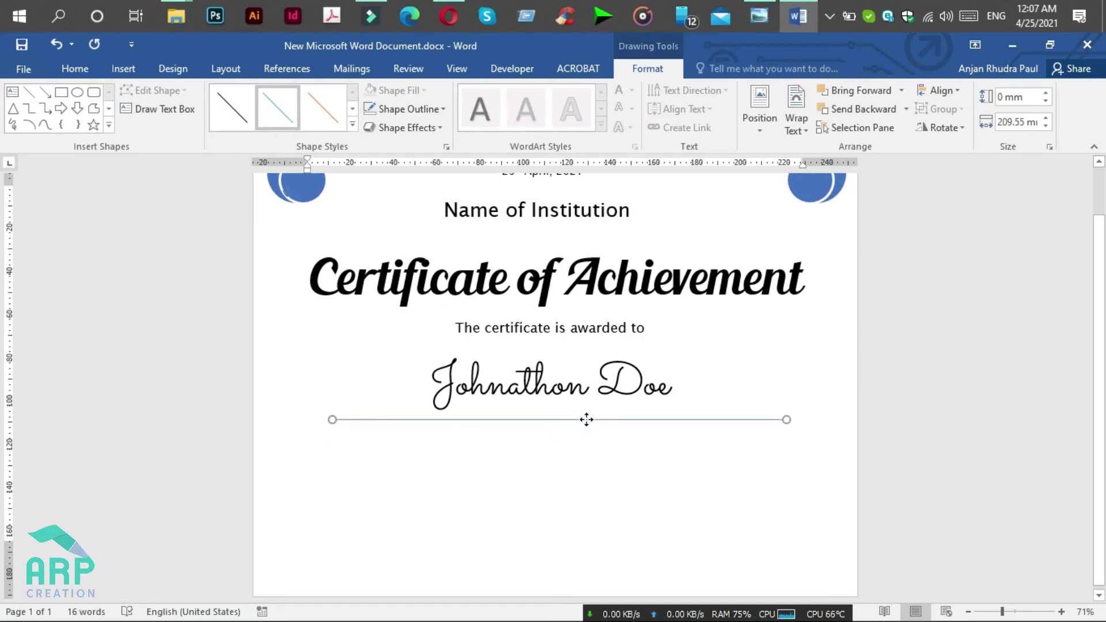
click(396, 110)
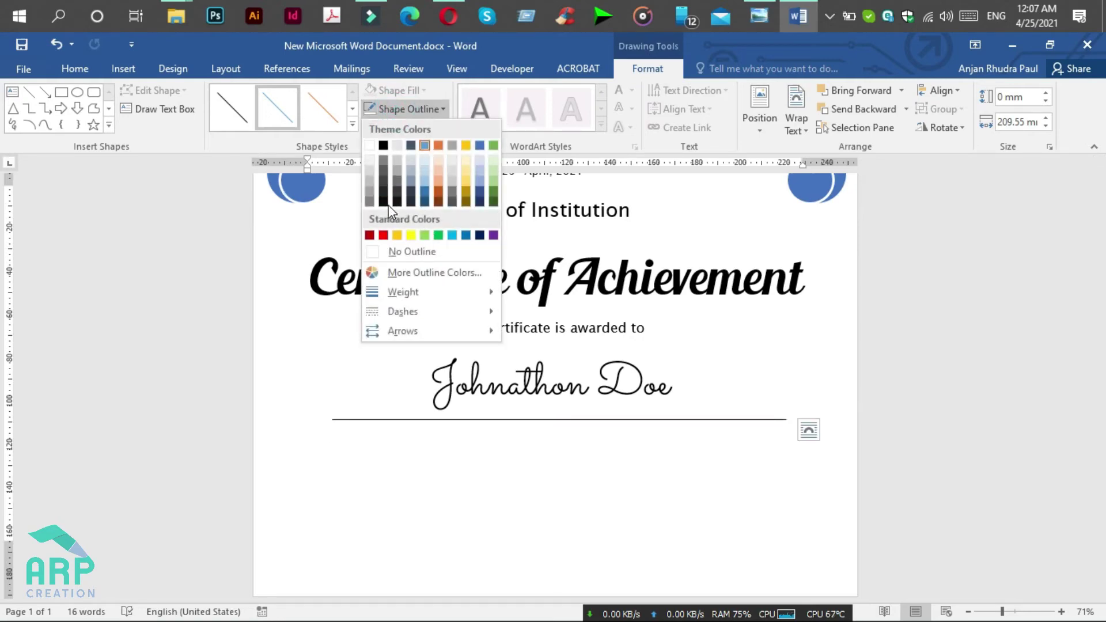
click(387, 201)
click(398, 109)
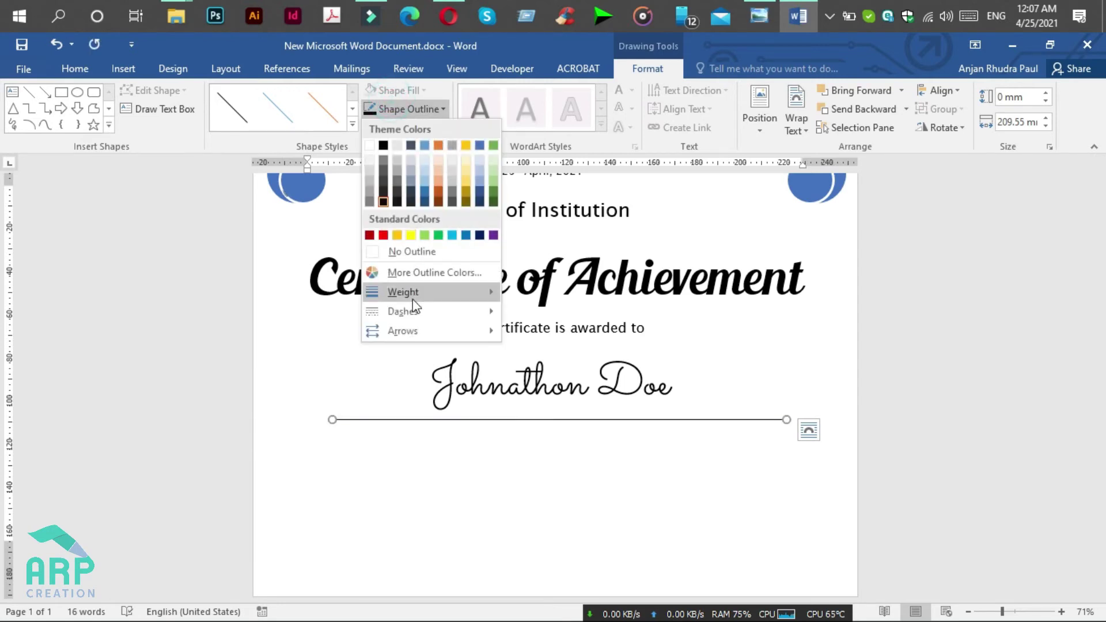
mouse_move(413, 311)
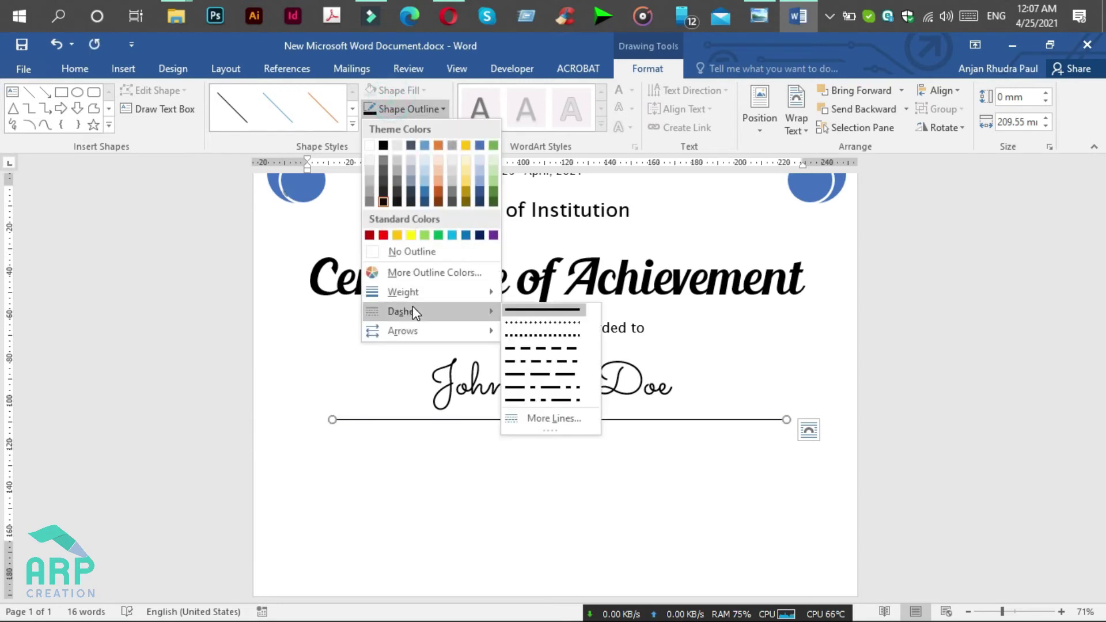
click(545, 362)
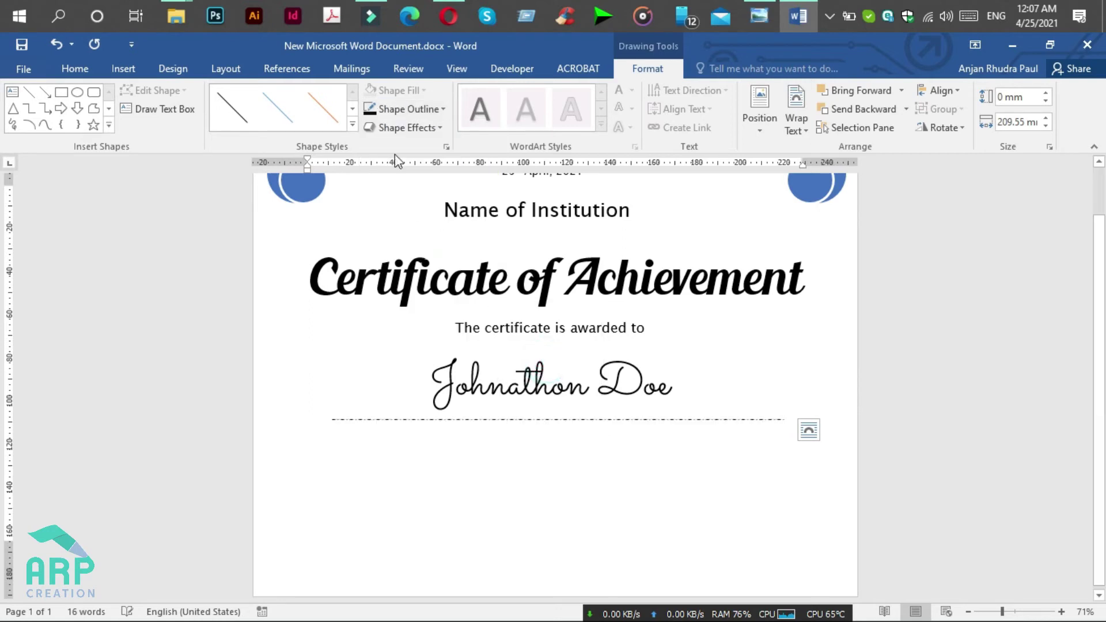
Step: Give the dotted line round dot ends and check it against the reference image
click(402, 109)
mouse_move(432, 338)
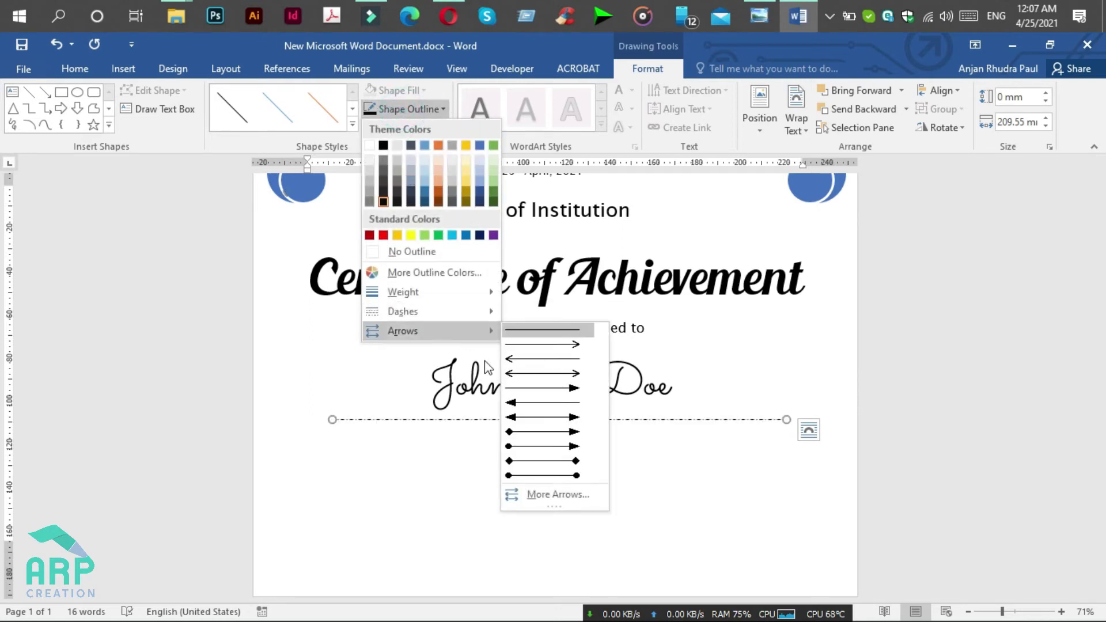
click(537, 477)
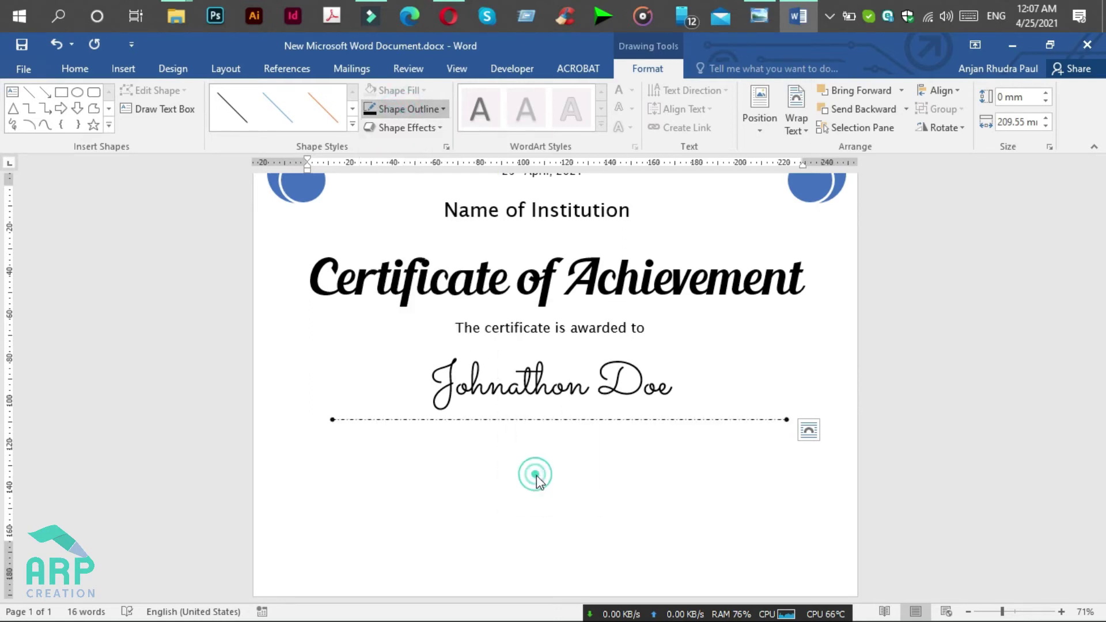
click(771, 11)
click(798, 16)
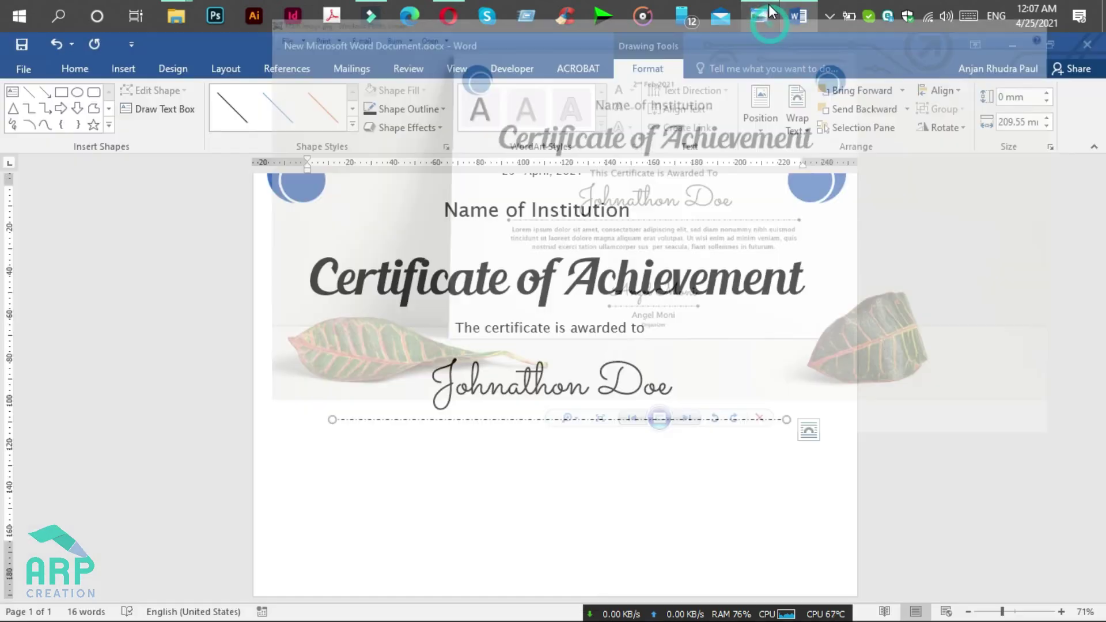
click(629, 444)
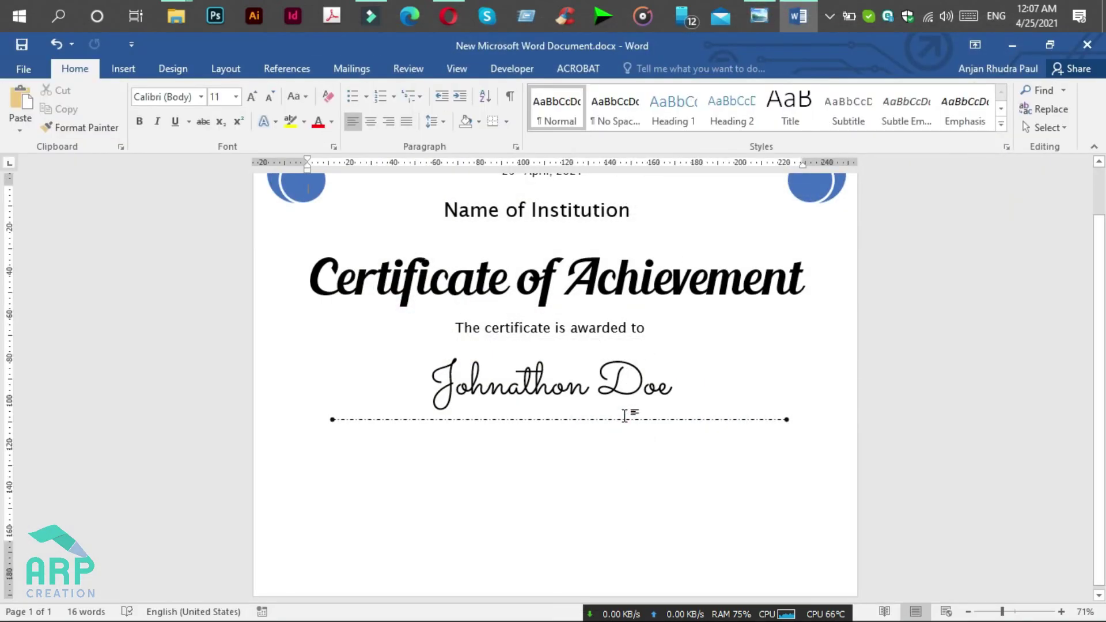
Step: Copy the awarded-to box below the dotted line, make it taller and wider, then minimize Word
scroll(615, 380, up, 1)
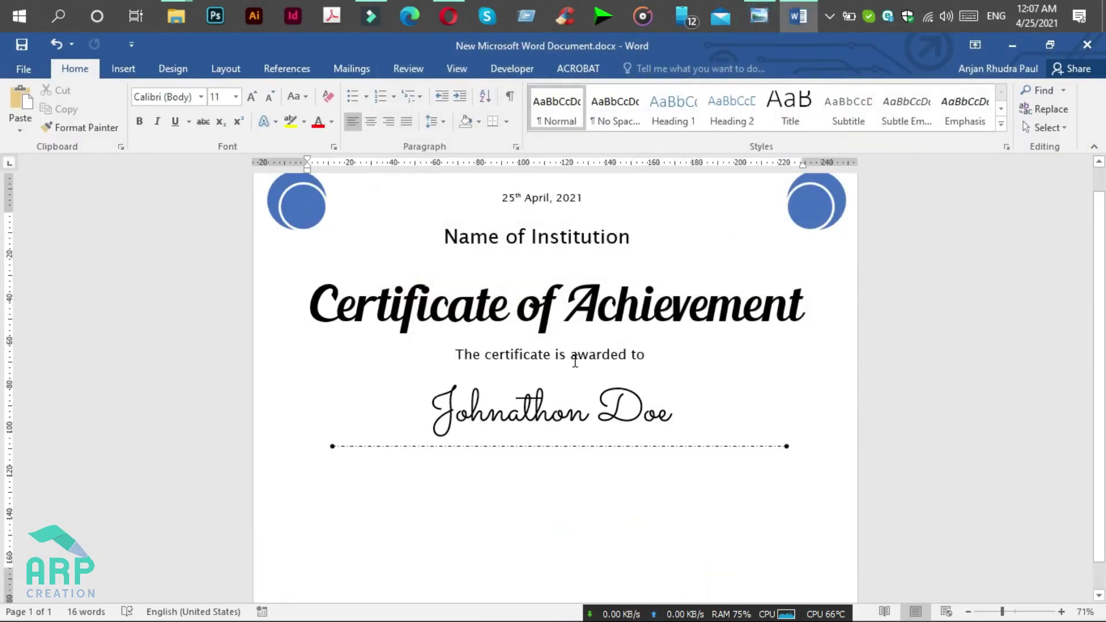
click(574, 358)
ctrl+drag(590, 353, 588, 471)
click(577, 482)
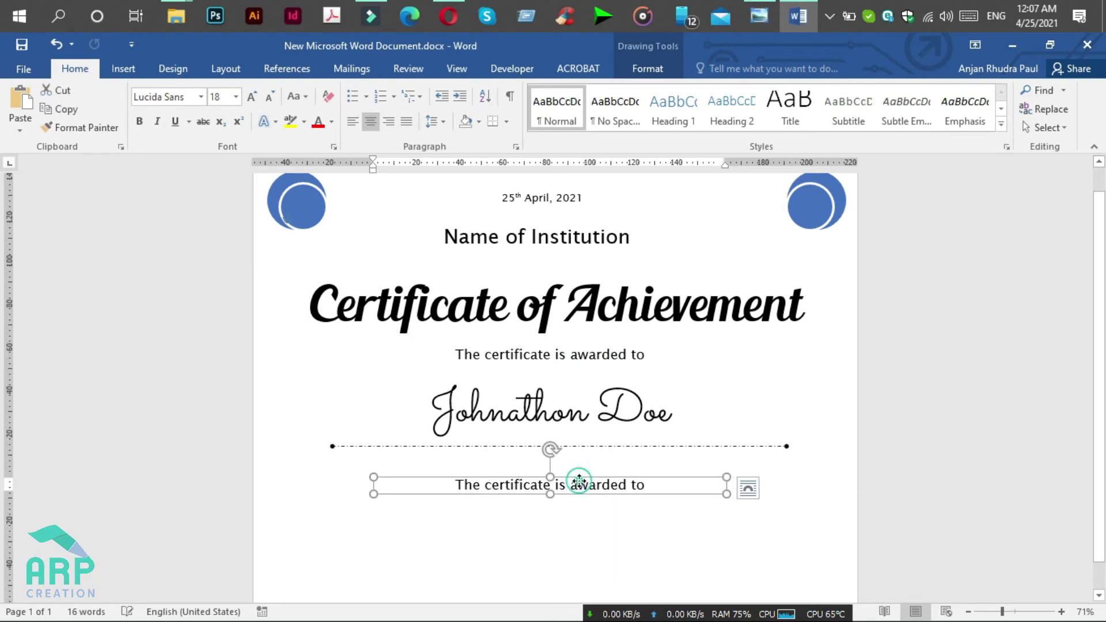
click(551, 494)
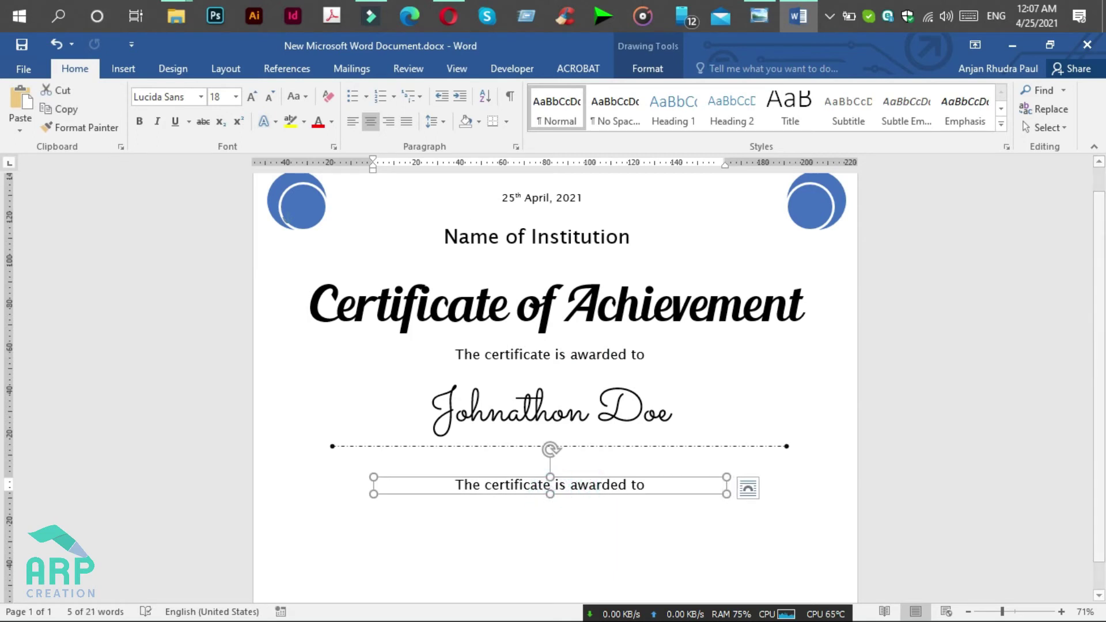
drag(550, 494, 551, 530)
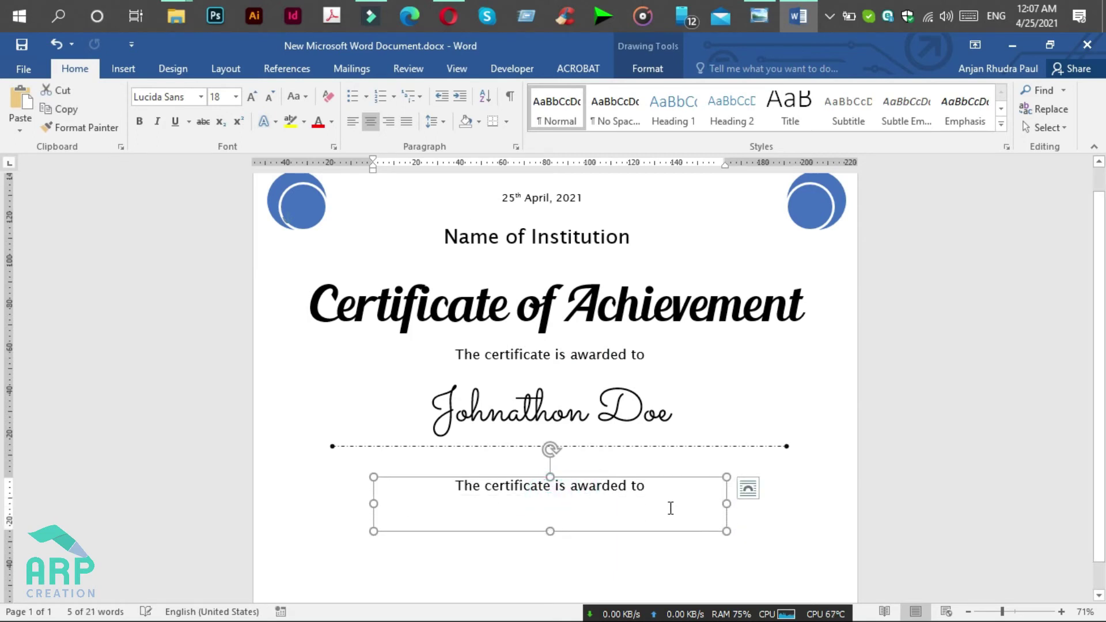
drag(728, 506, 772, 504)
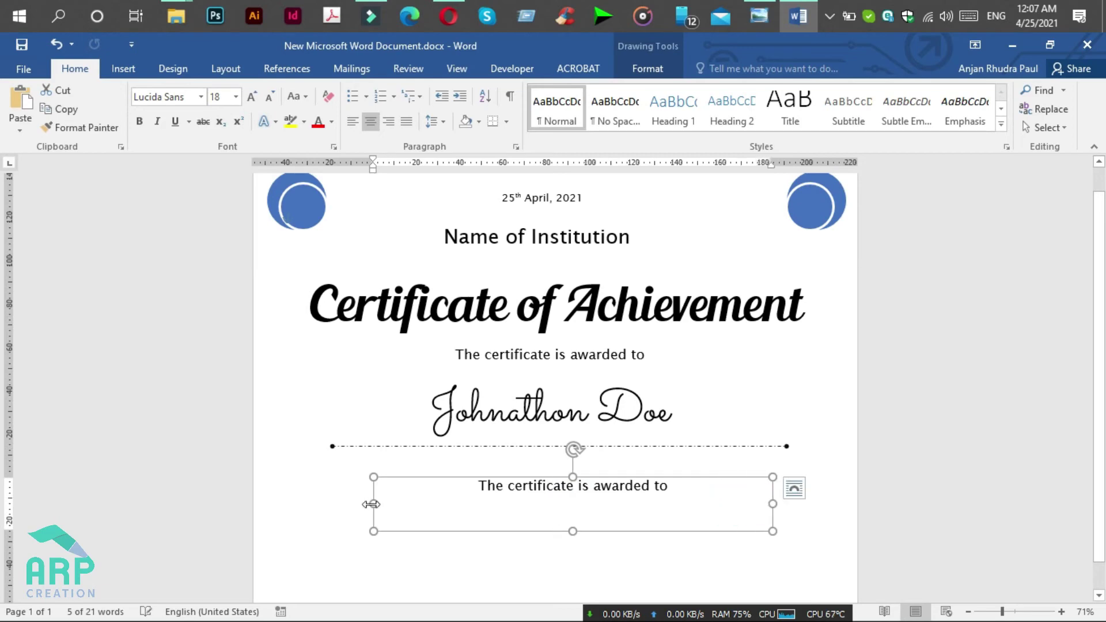
drag(371, 504, 343, 504)
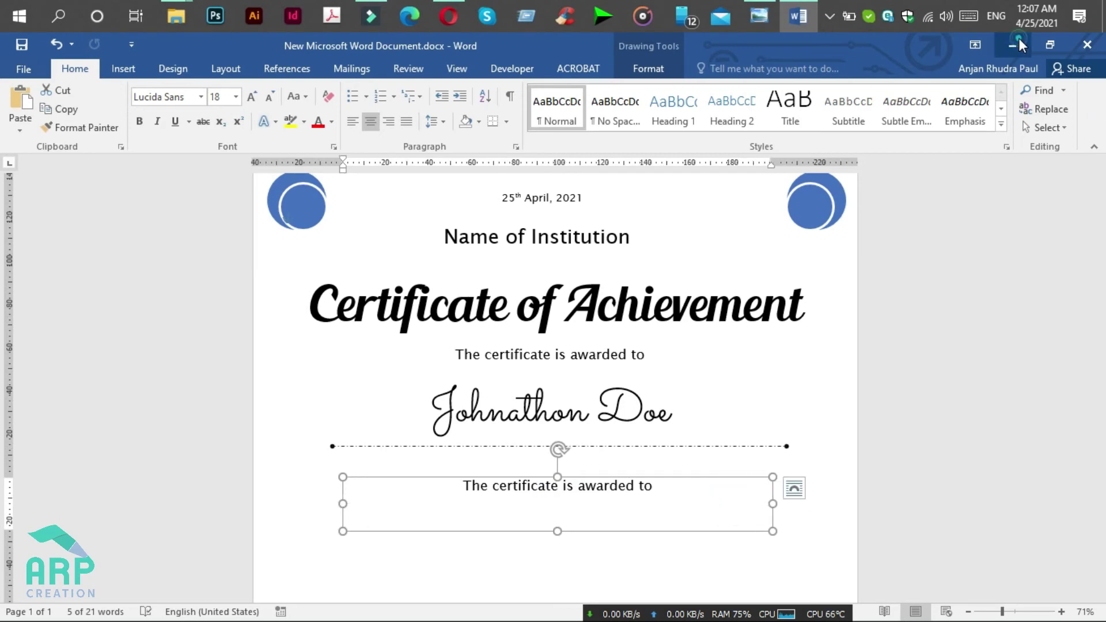
click(1017, 43)
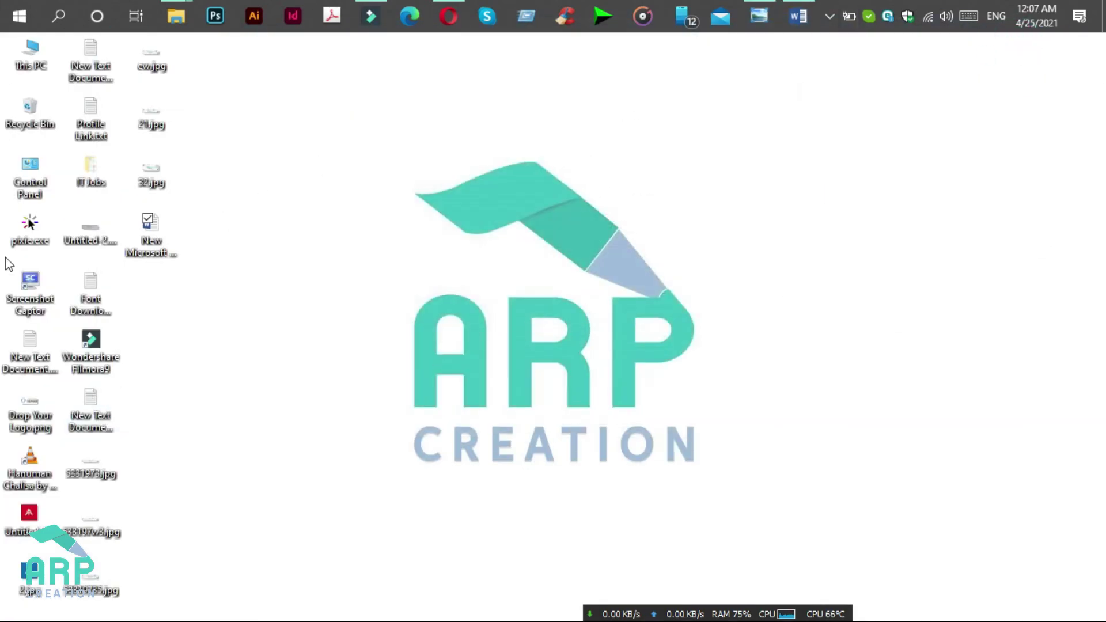
Step: Open New Text Document.txt in a maximized Notepad and copy its first welcome line
double_click(51, 362)
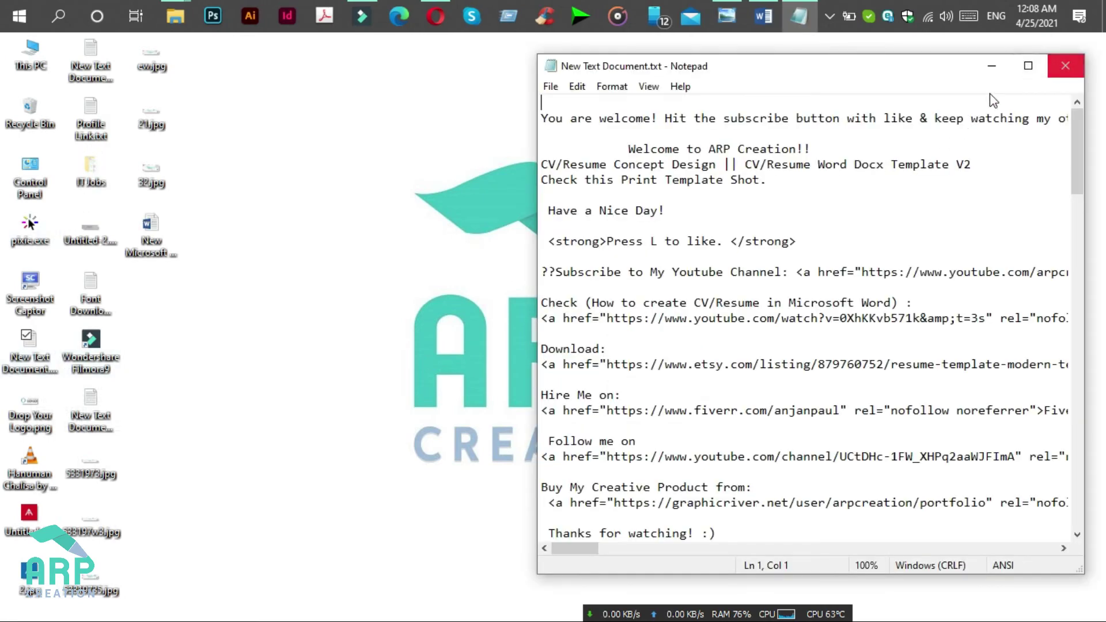
double_click(932, 118)
click(1029, 66)
click(12, 117)
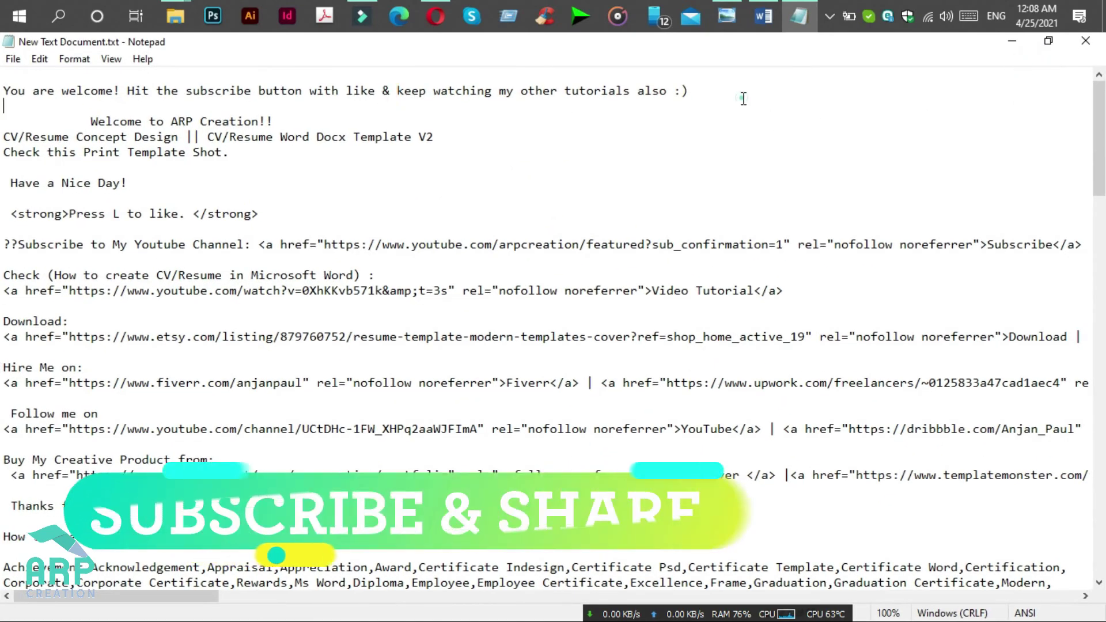
key(shift+Up)
key(ctrl+c)
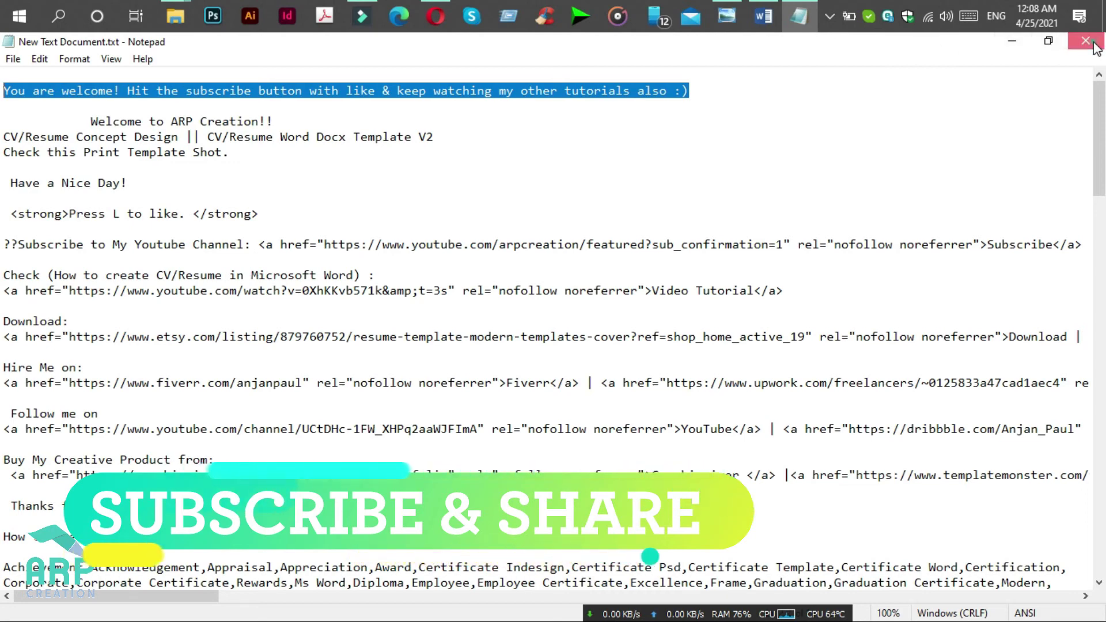
Step: Return to the Word certificate and select the line in the copied text box
click(1029, 48)
click(453, 11)
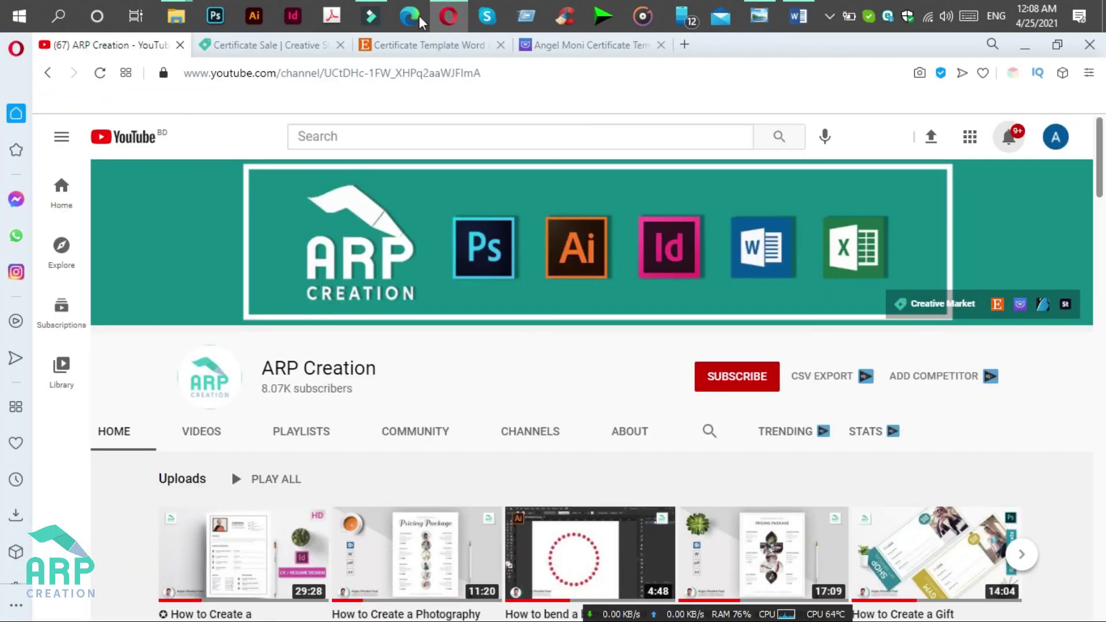
click(801, 15)
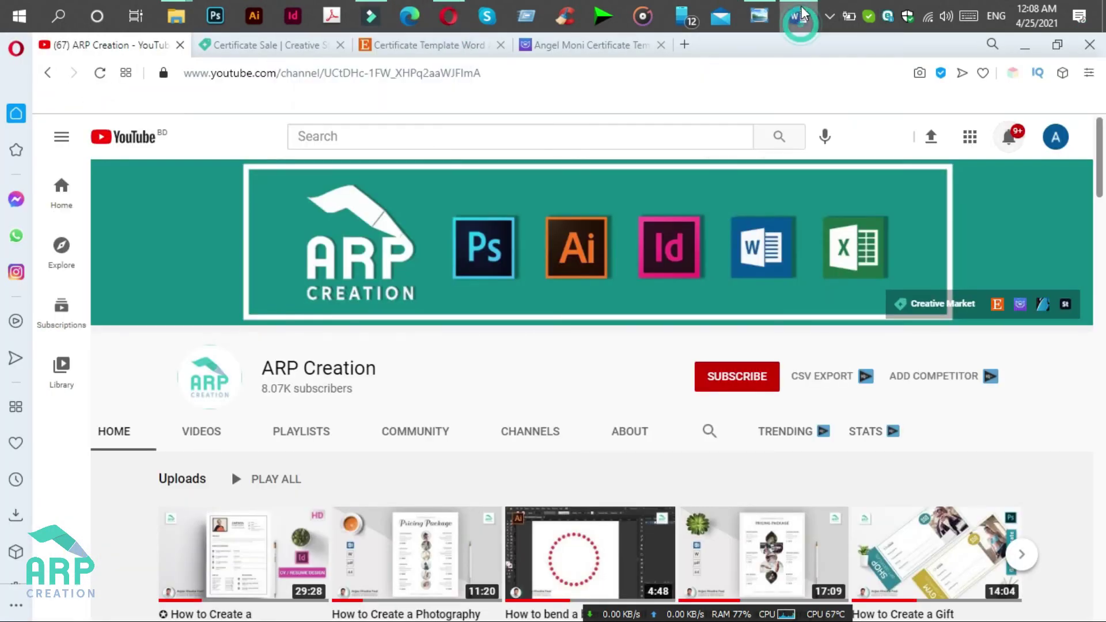
triple_click(583, 492)
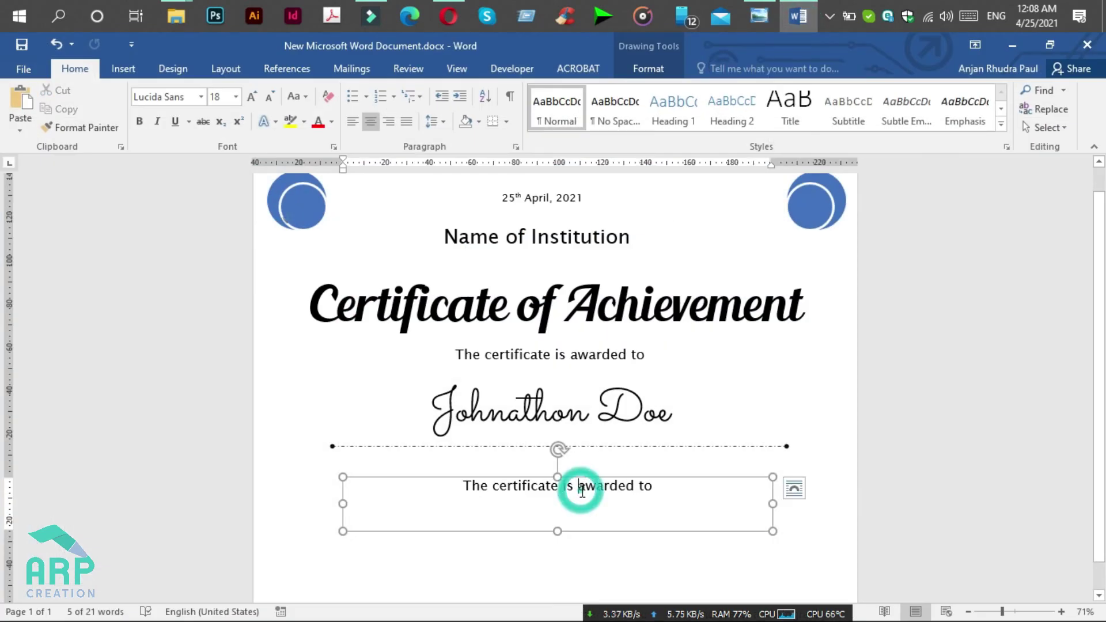
Step: Paste the welcome sentence into the box at 13 pt and shrink the box to fit
key(ctrl+v)
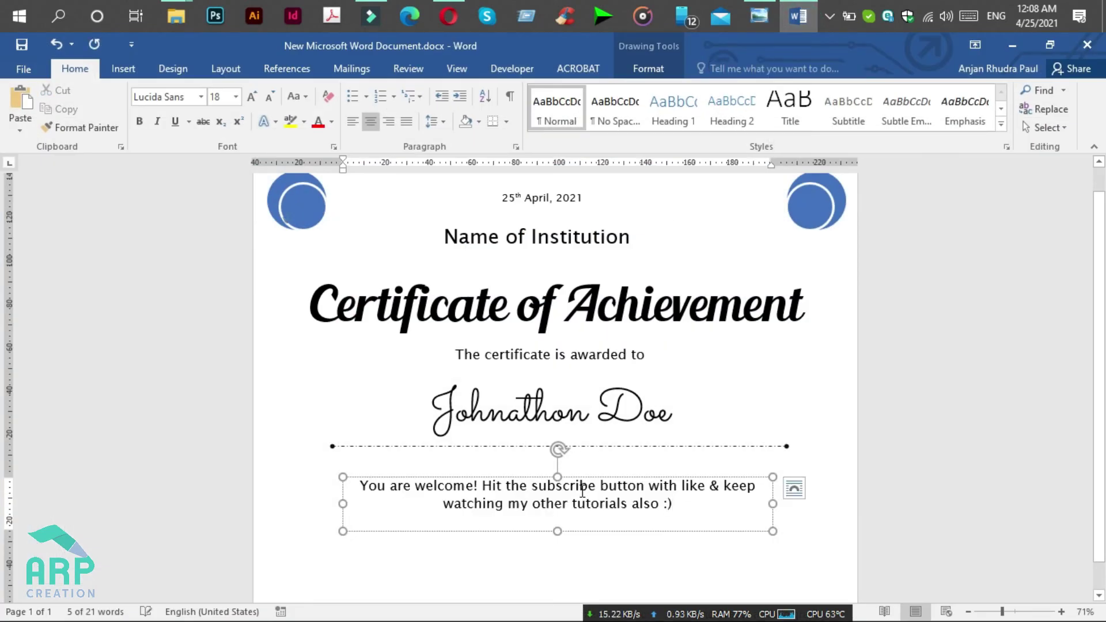
click(587, 477)
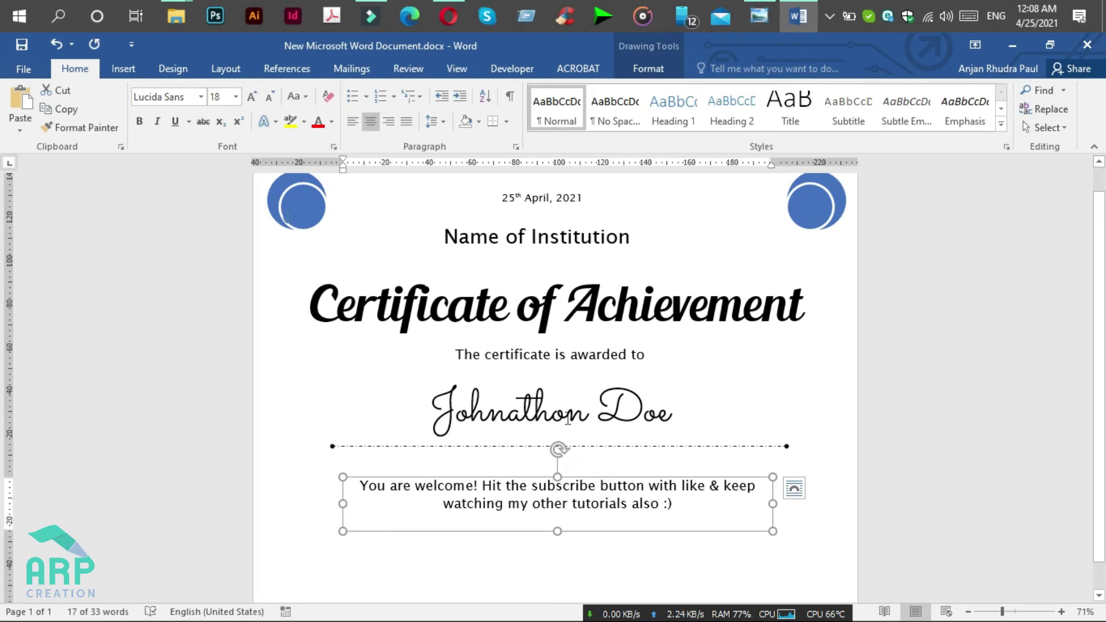
click(224, 100)
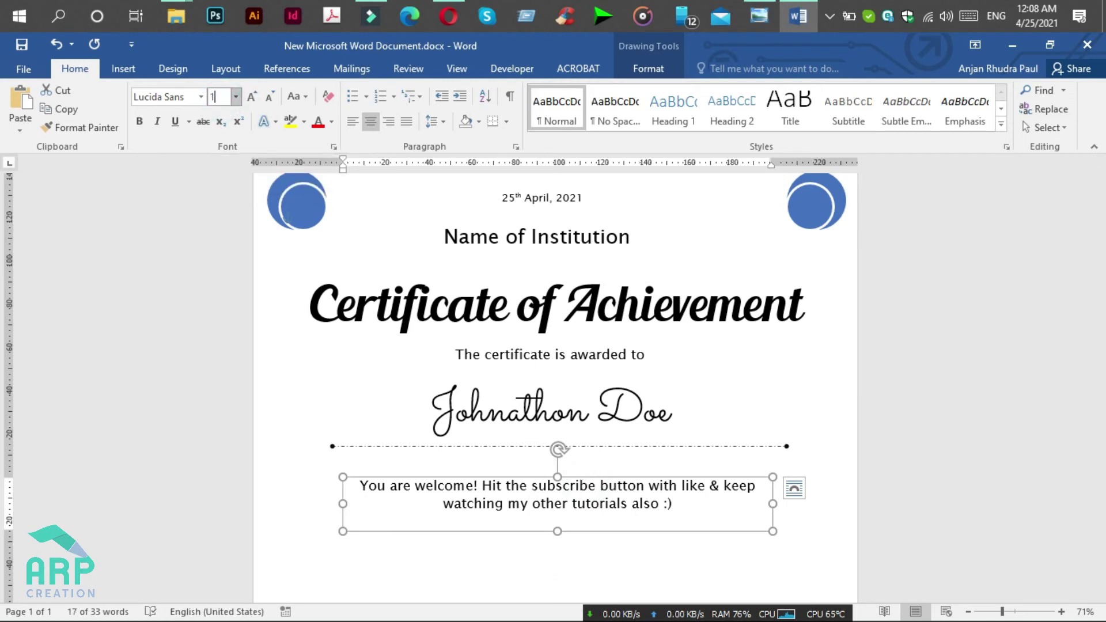
key(Return)
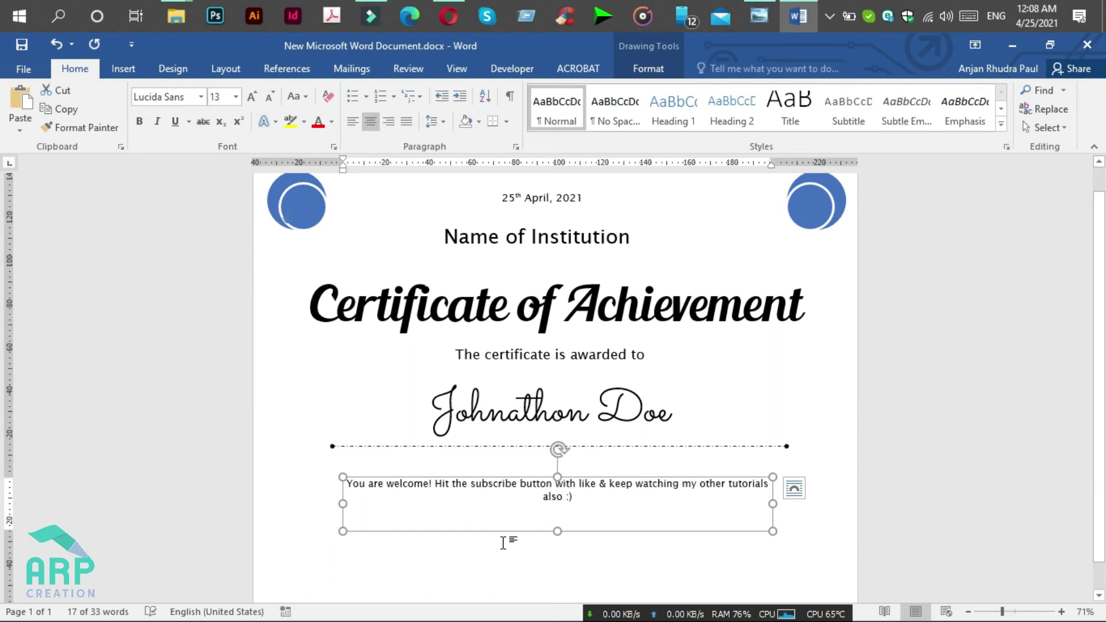
drag(559, 531, 584, 459)
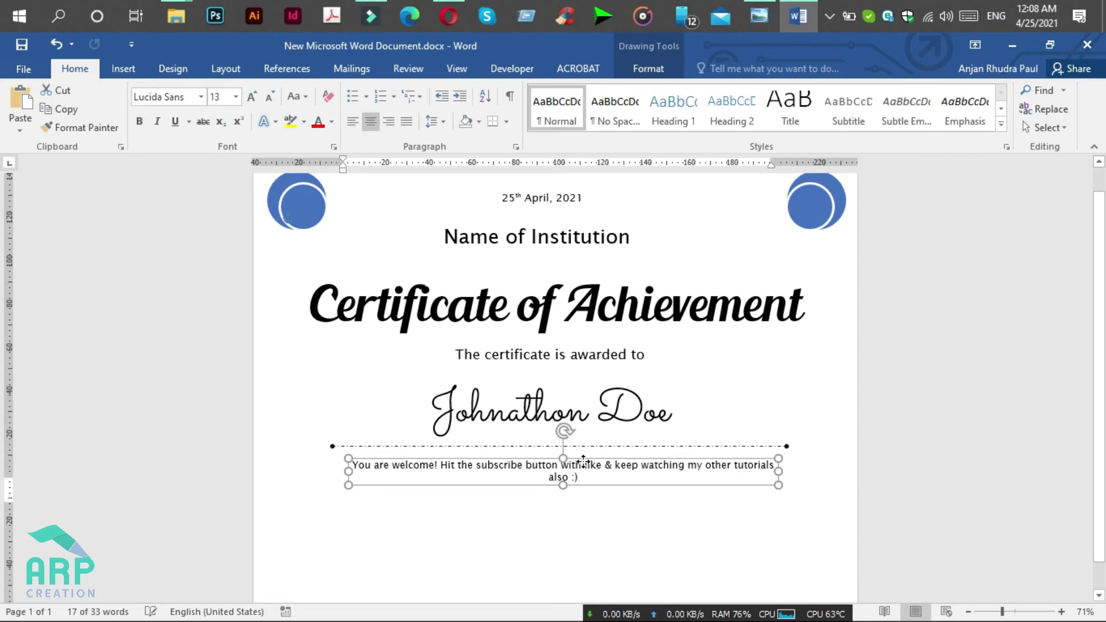
Step: Compare with the reference certificate photo, then select the recipient name text box
click(757, 10)
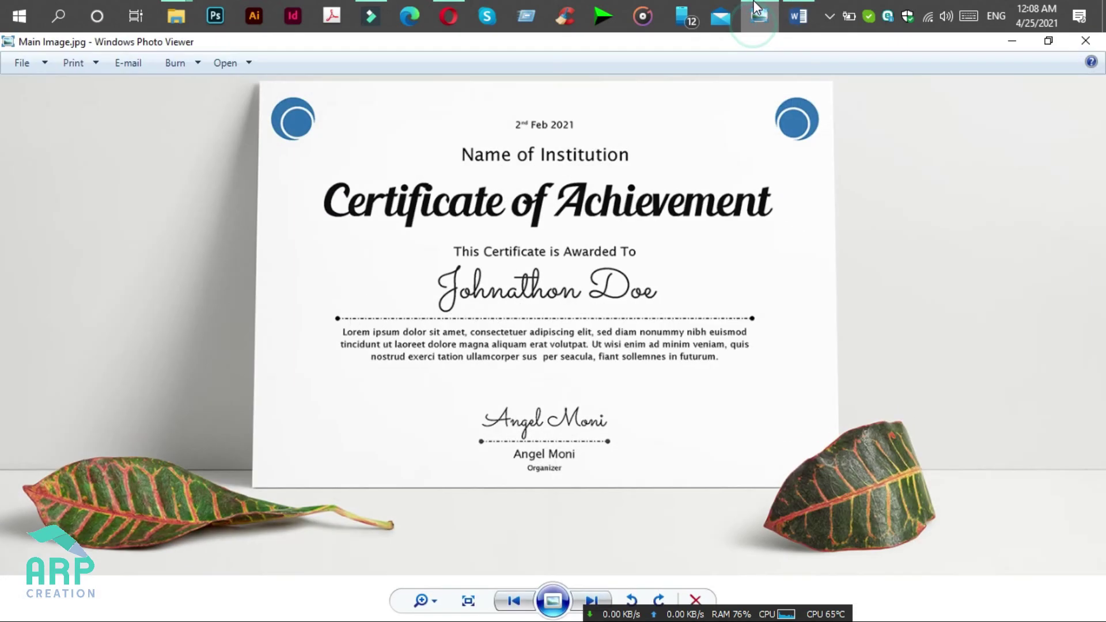
click(758, 14)
click(596, 419)
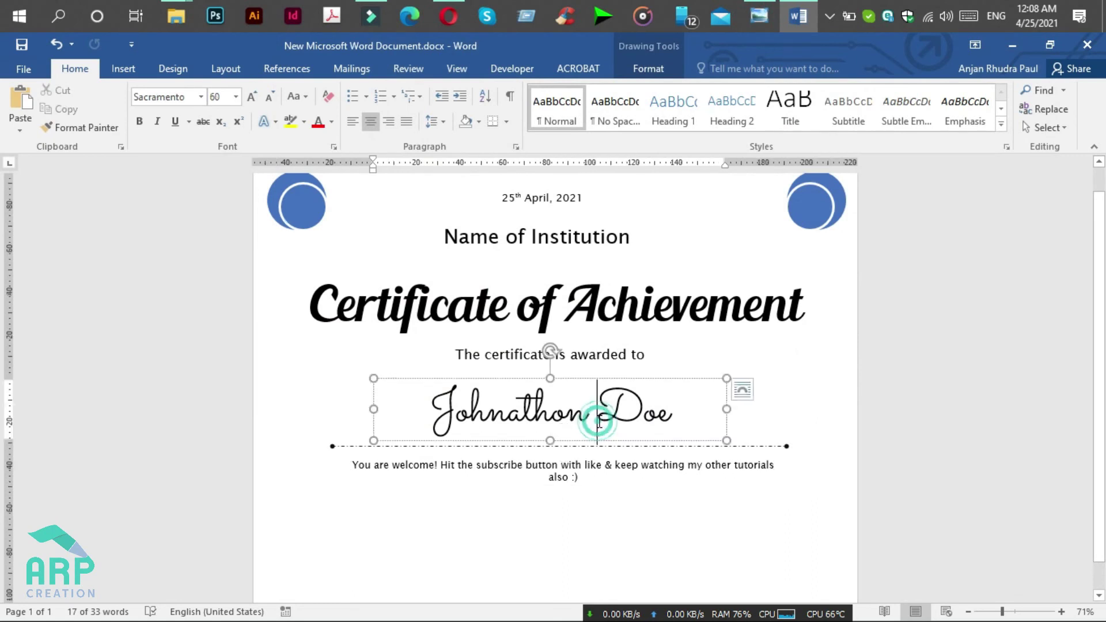
Step: Duplicate the script name box below the description at 36 pt and enter the organiser's first name
scroll(616, 354, down, 1)
drag(620, 347, 618, 474)
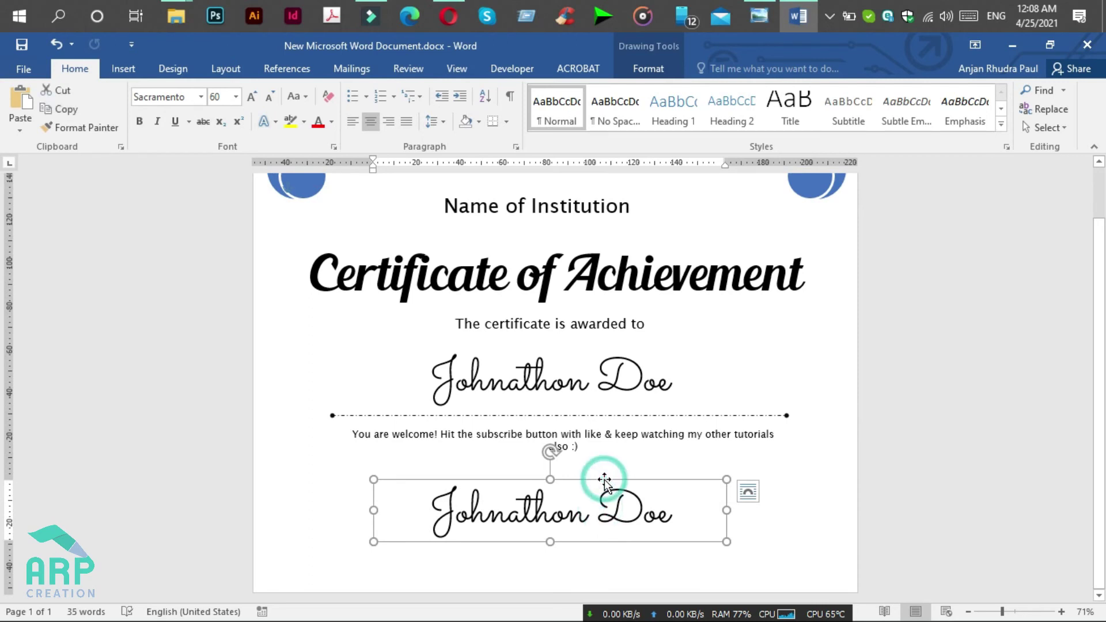
click(219, 95)
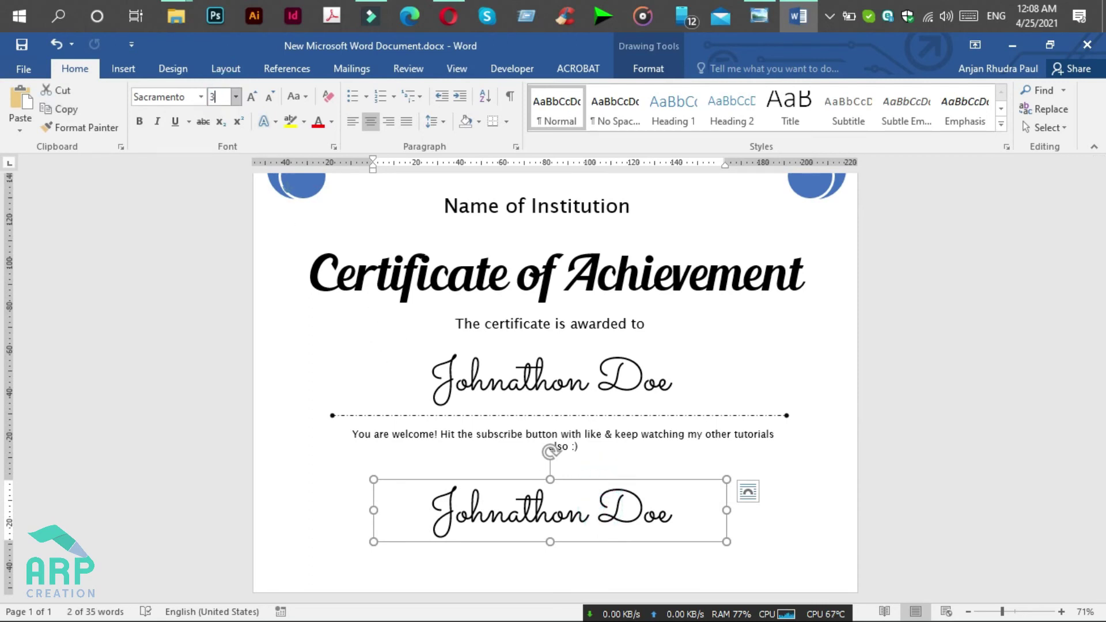
key(Return)
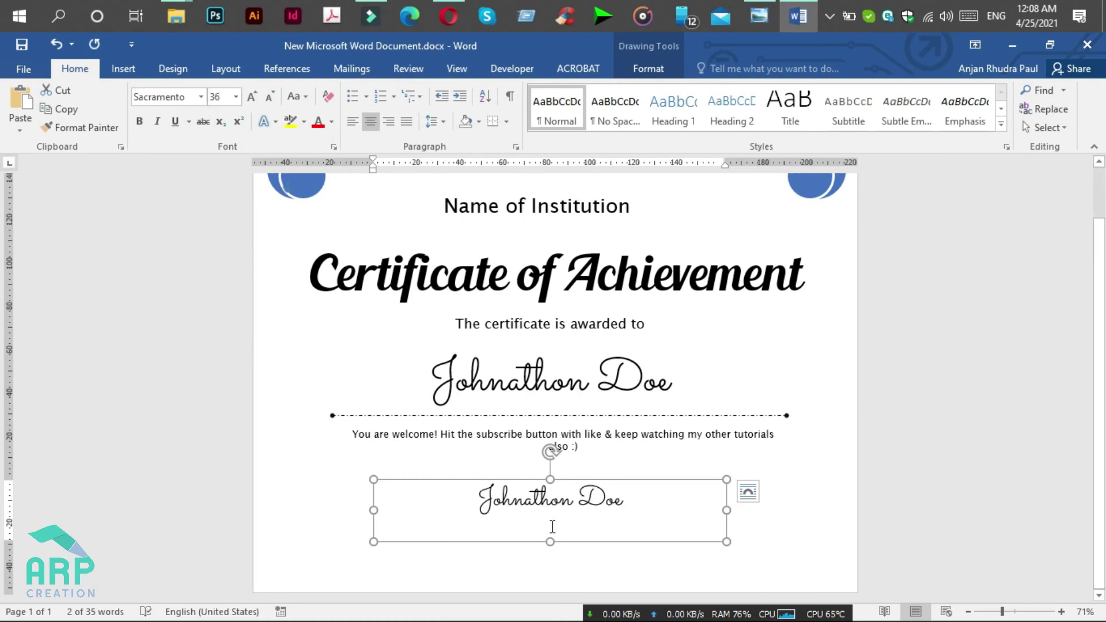
drag(550, 540, 550, 521)
triple_click(561, 496)
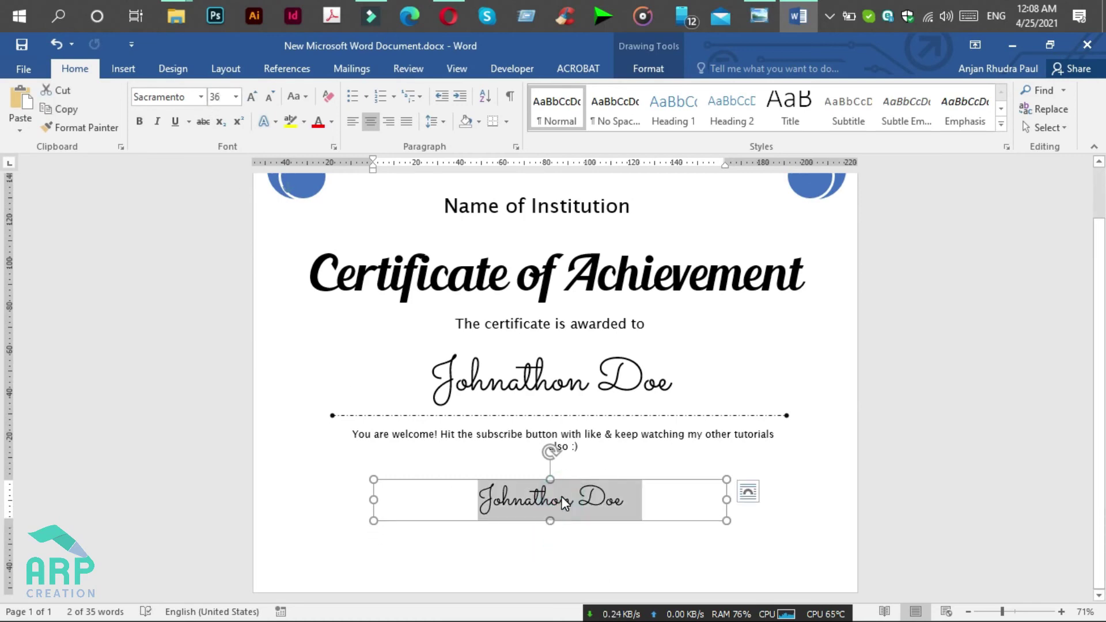
text(Angel)
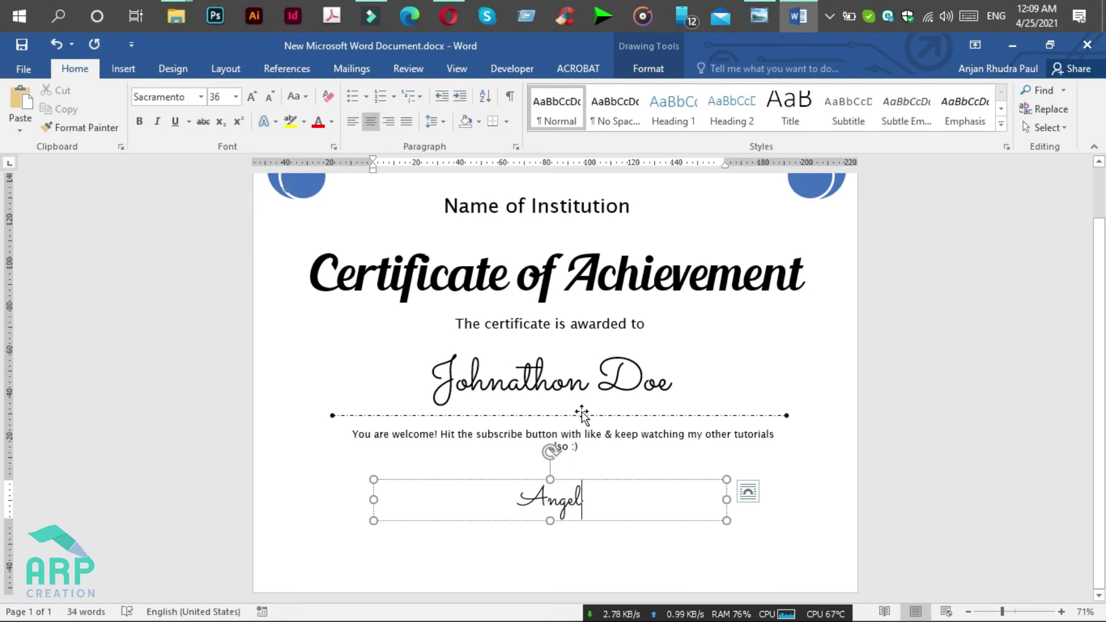
Step: Place a copy of the awarded-to line beneath the script name and select its text
click(571, 318)
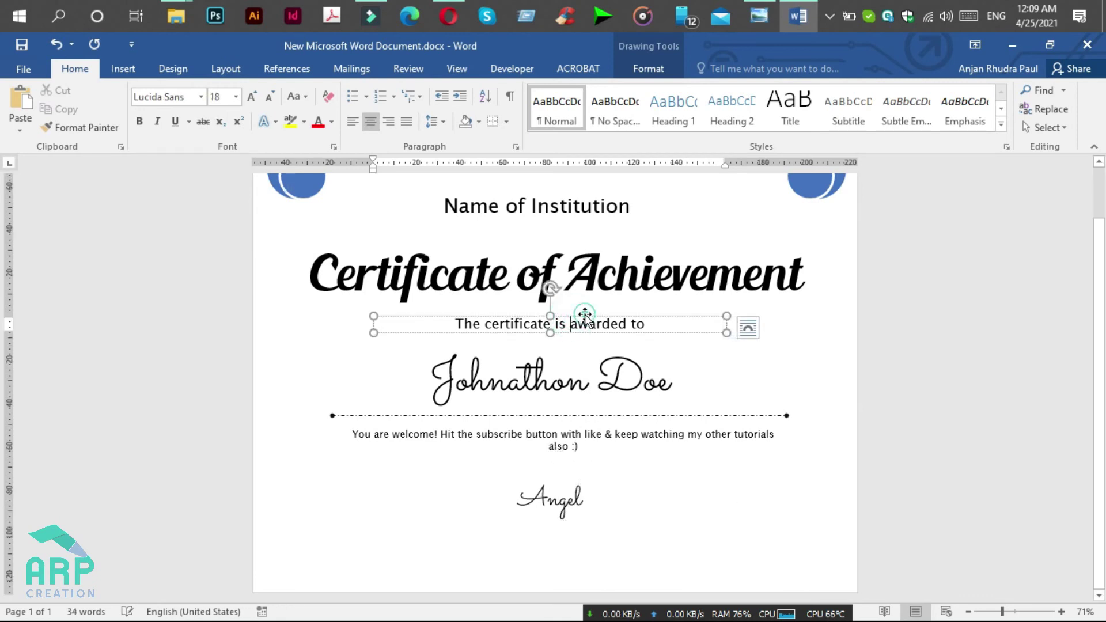
ctrl+drag(583, 315, 575, 521)
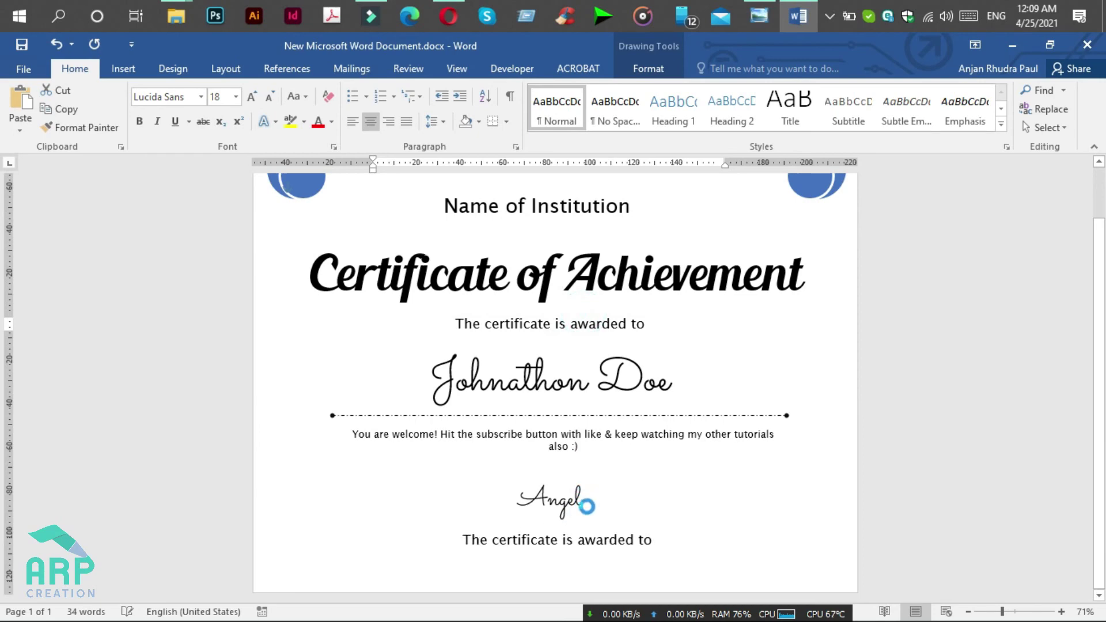
click(766, 9)
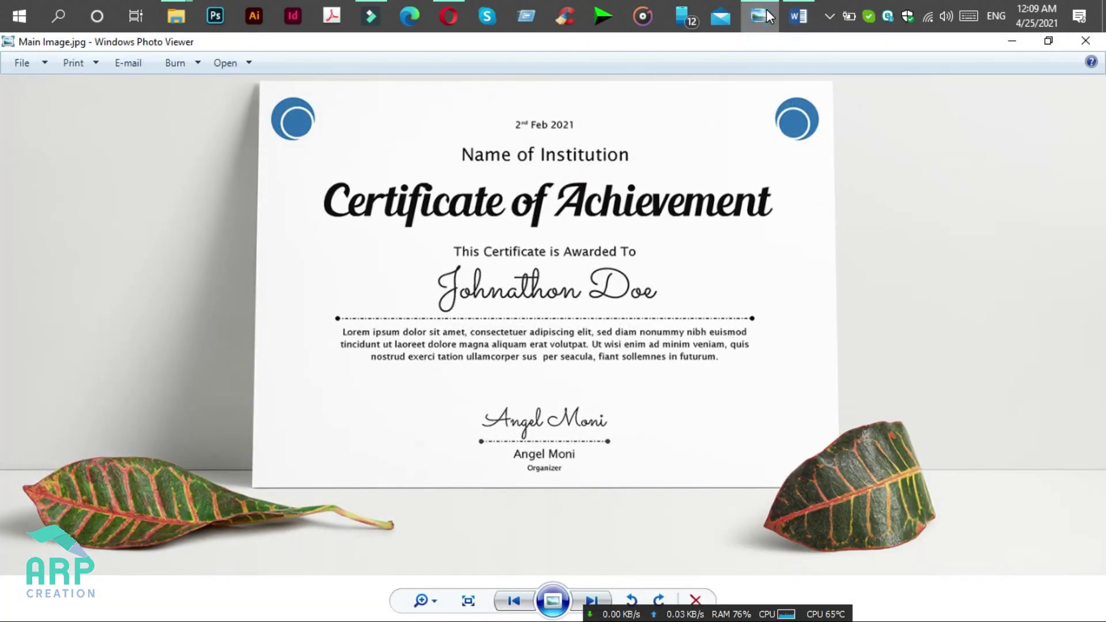
click(766, 9)
triple_click(575, 539)
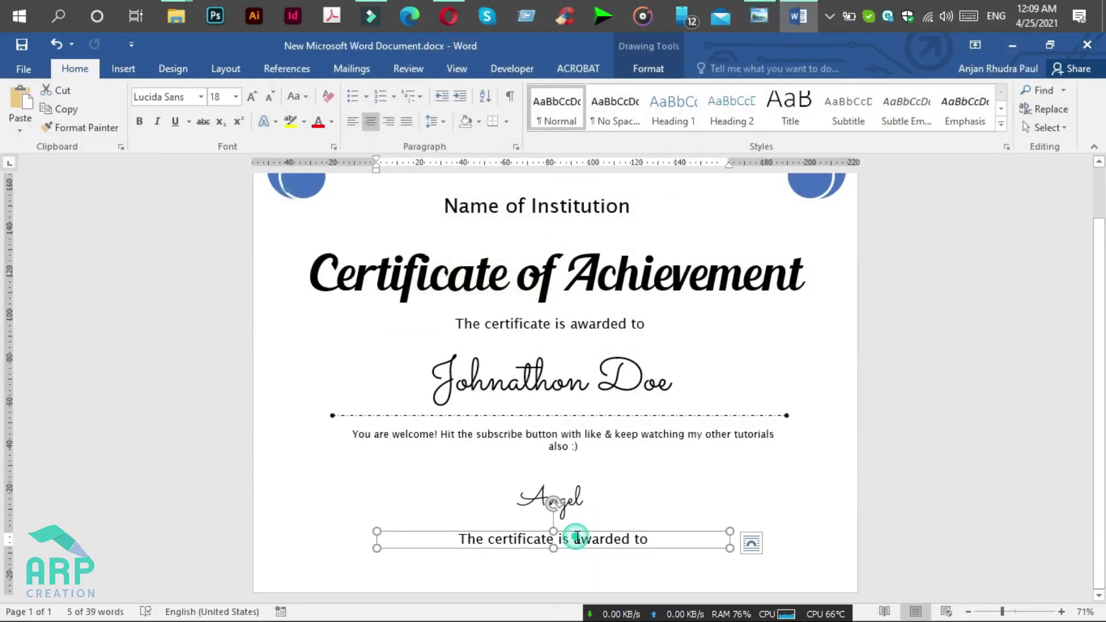
Step: Replace the copied line with the organiser's full name, set to 16 pt
key(BackSpace)
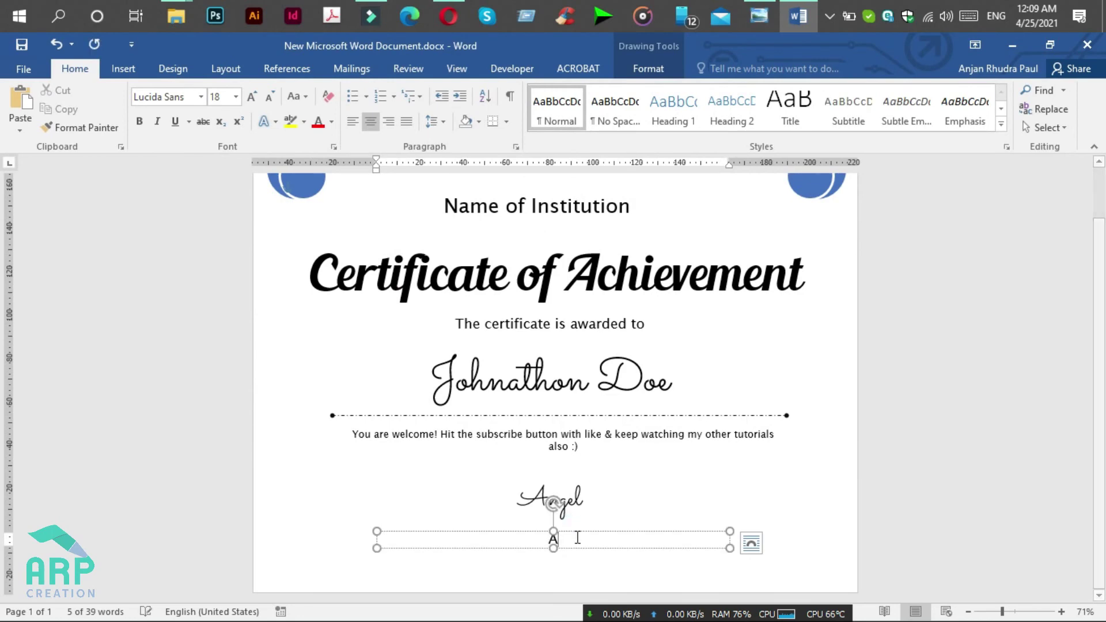
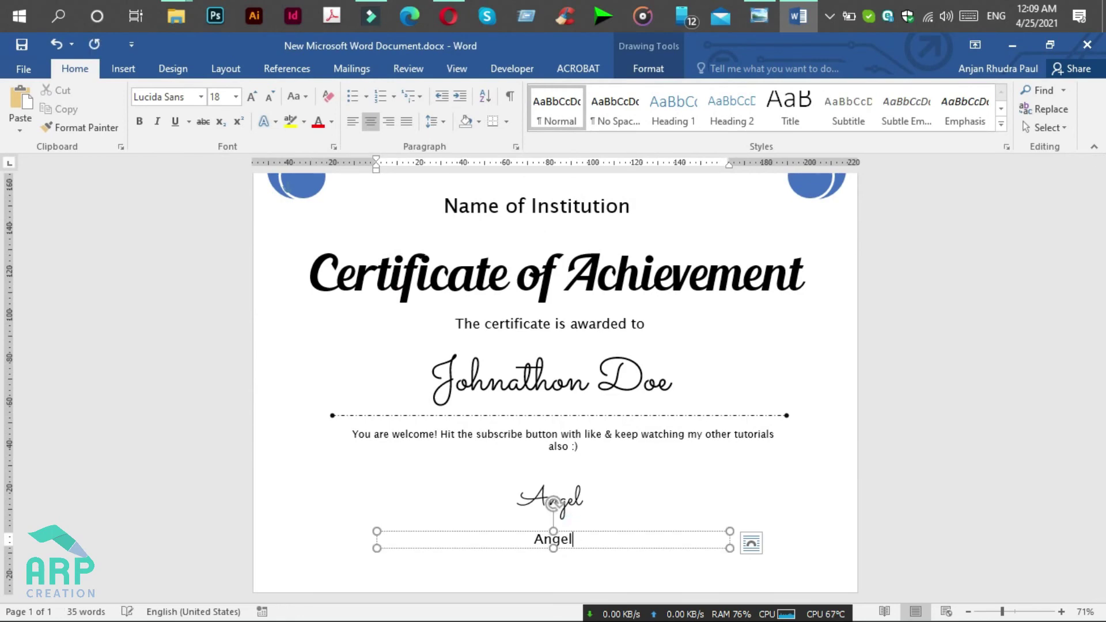
triple_click(579, 541)
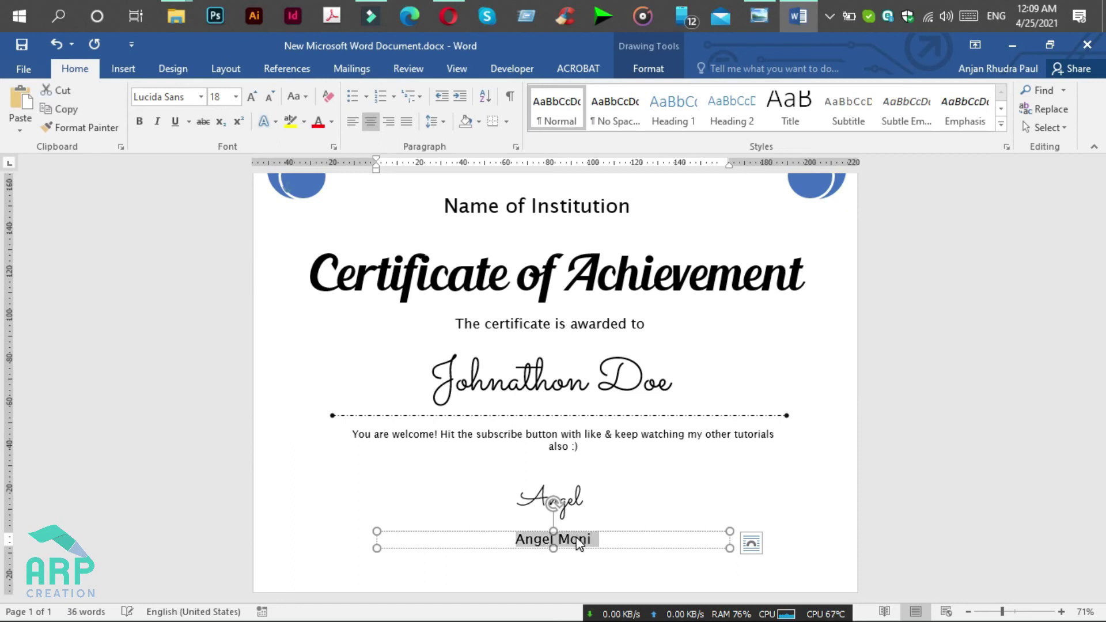
click(225, 95)
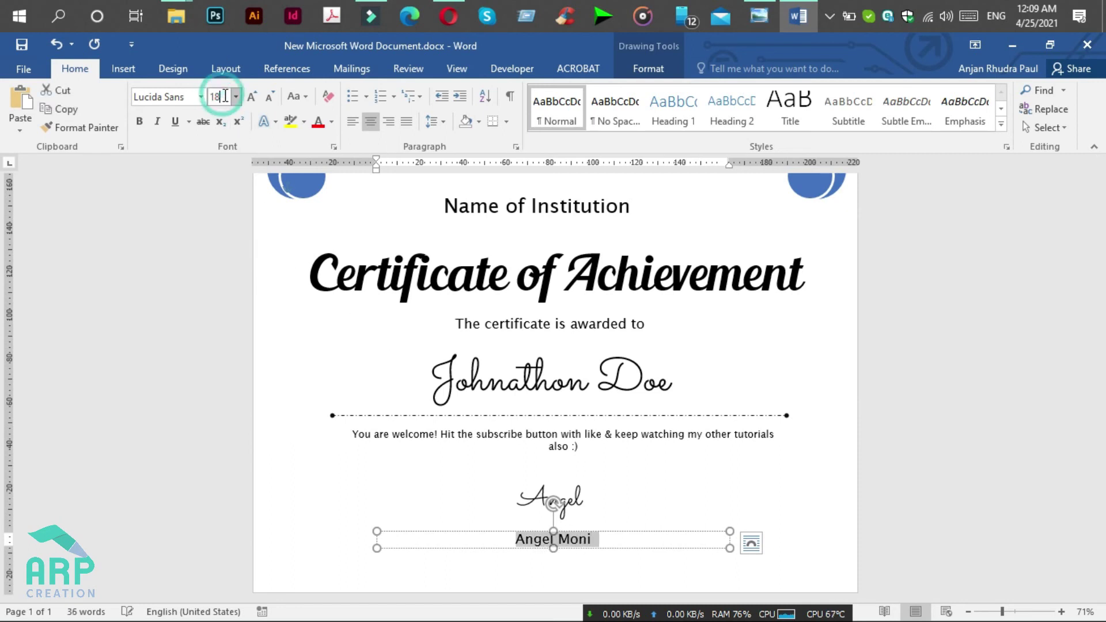
text(16)
key(Return)
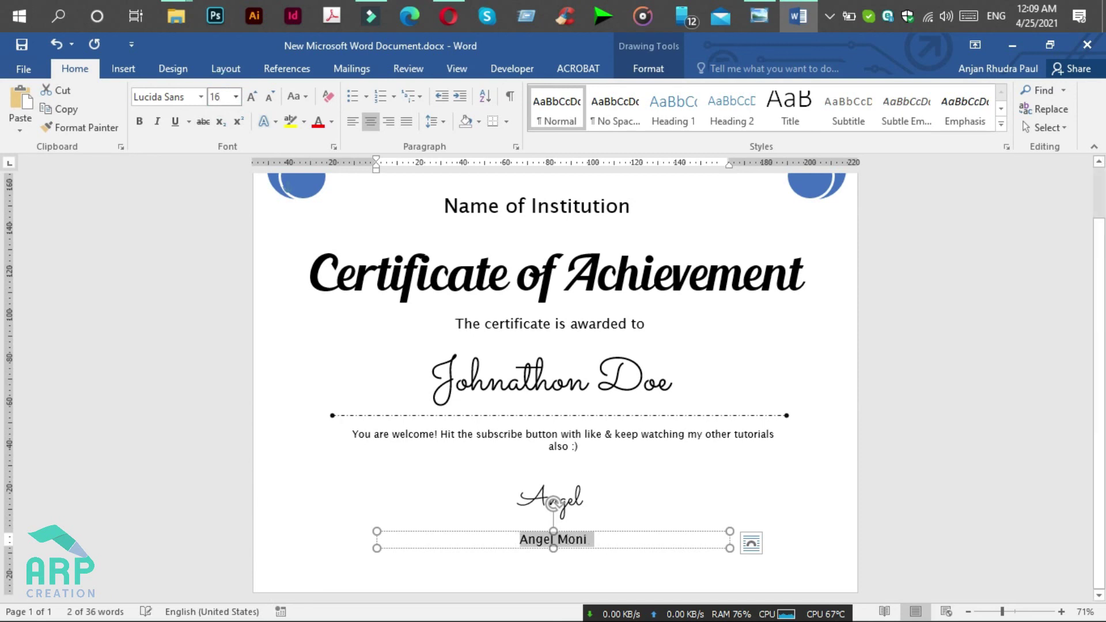
click(613, 413)
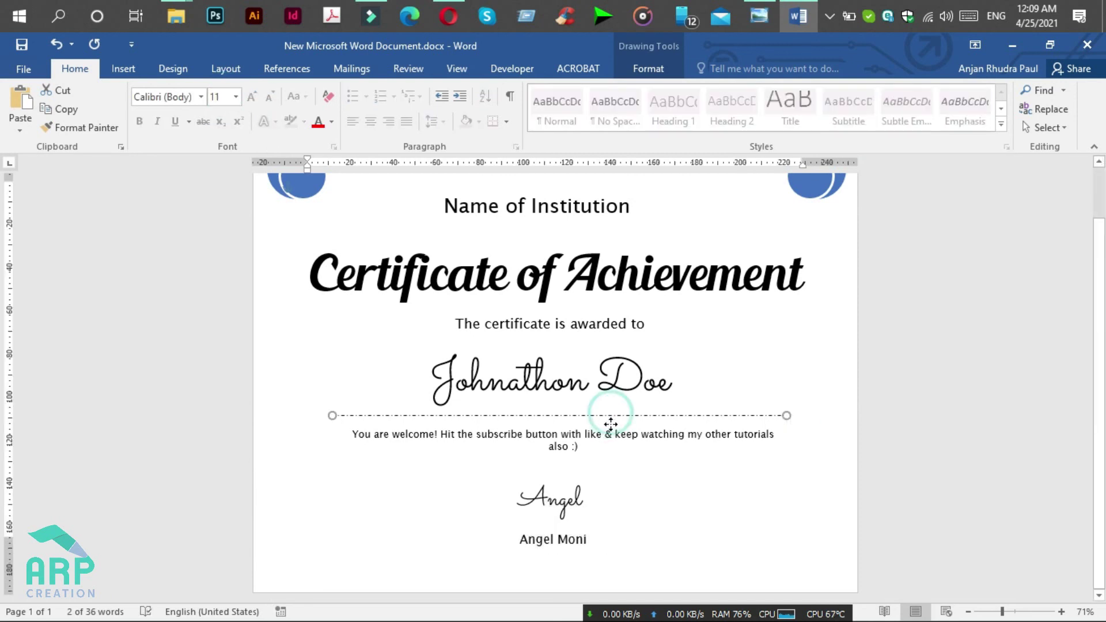
Step: Copy the dotted divider above the signer's name and shorten it from the left
drag(611, 424, 608, 515)
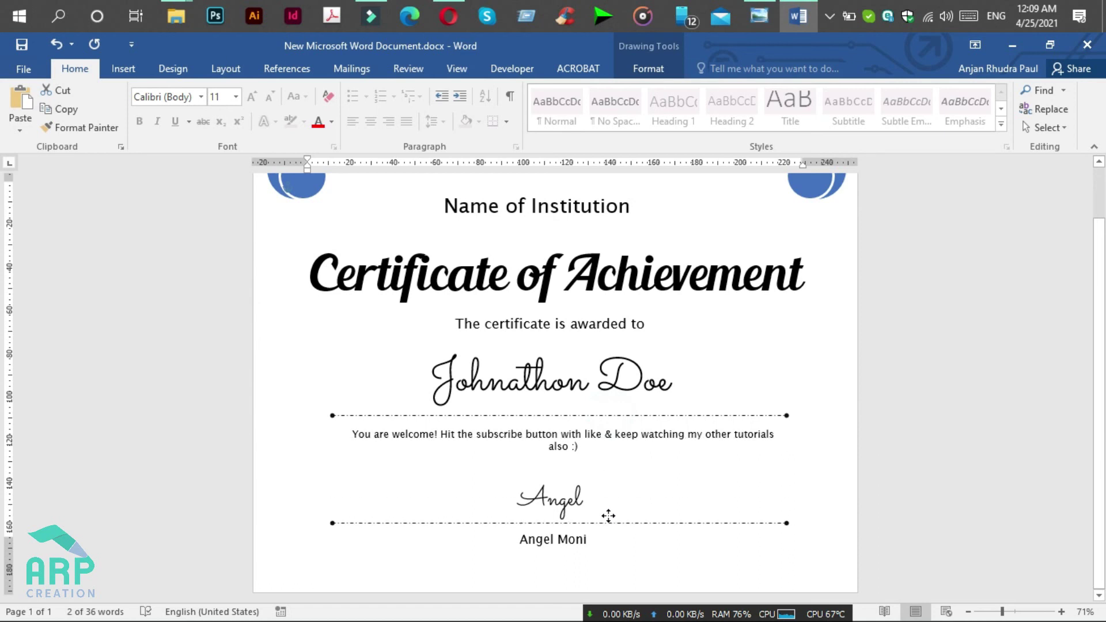
click(768, 522)
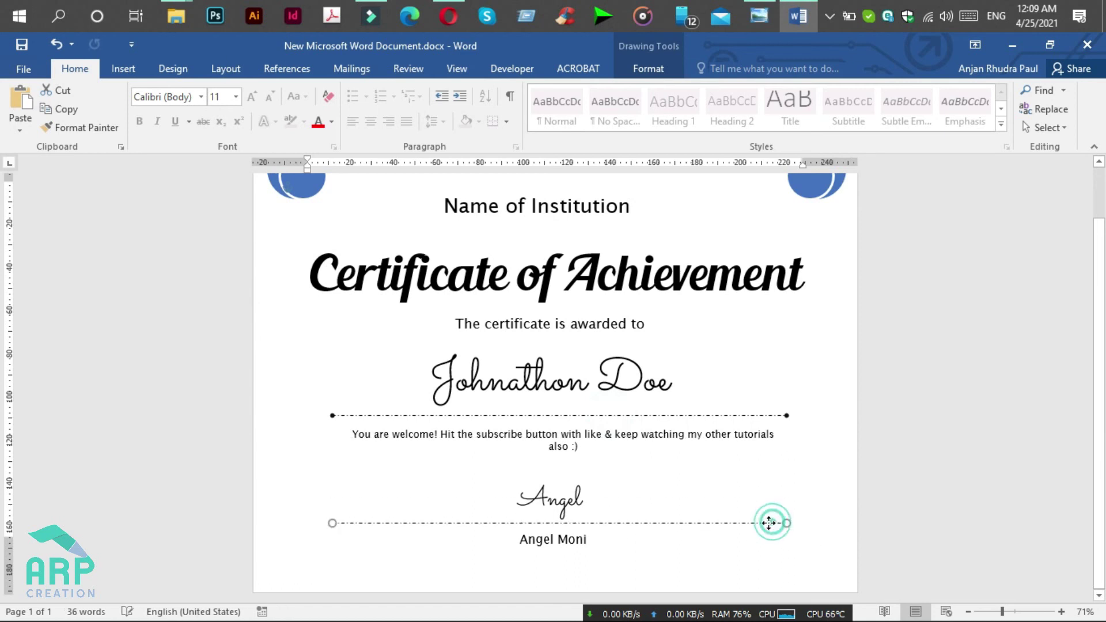
drag(769, 523, 758, 523)
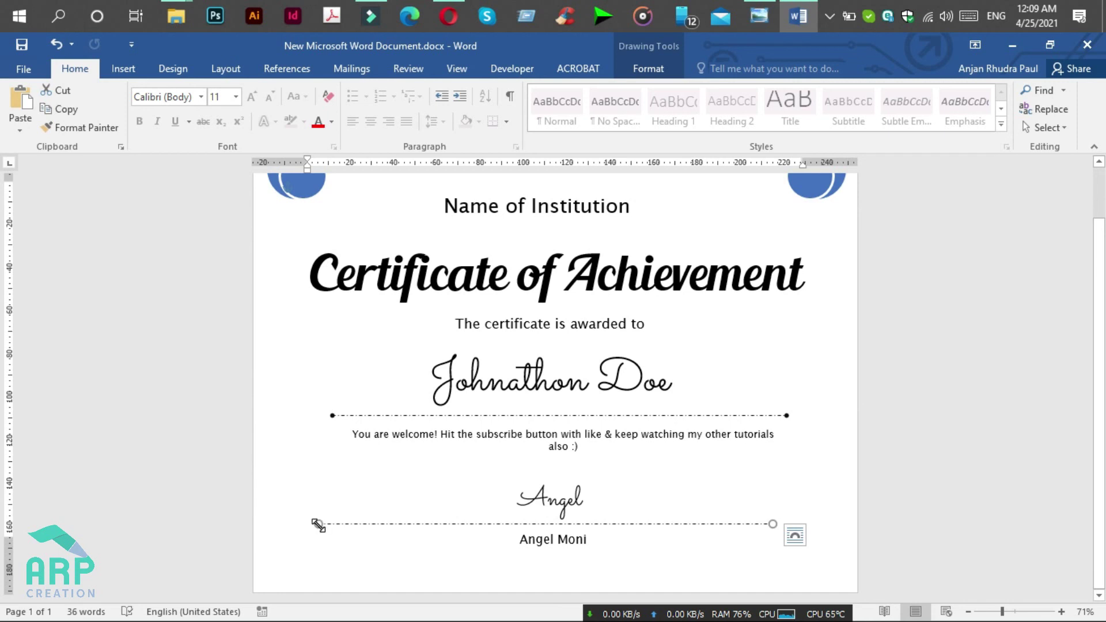
drag(318, 524, 513, 524)
click(514, 525)
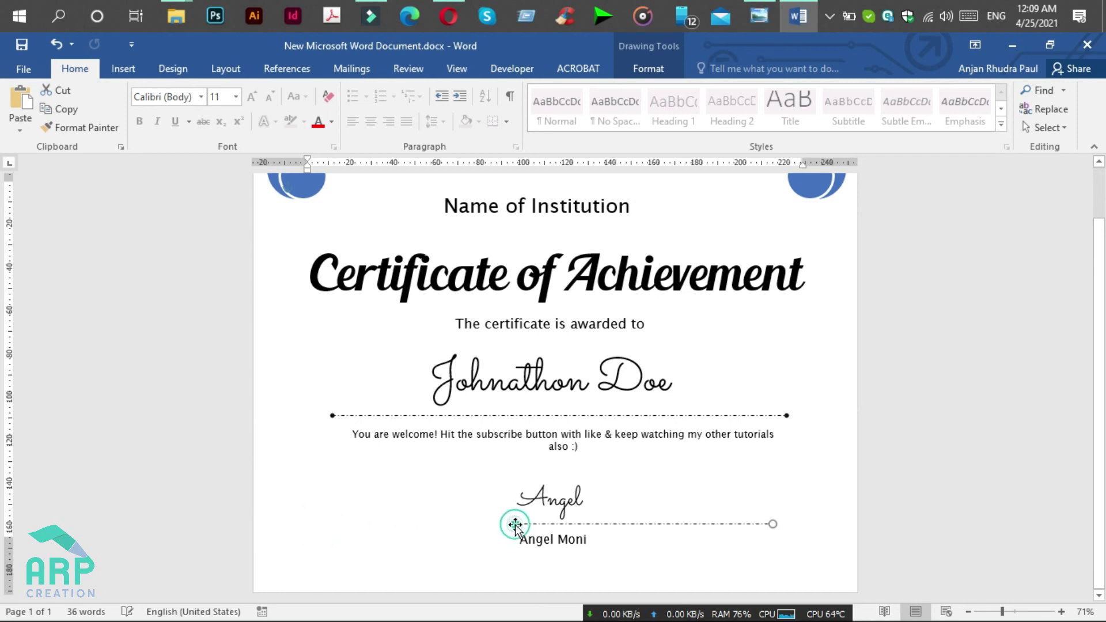
Step: Fine-tune the short signature line's length and nudge it slightly left into place
click(764, 524)
drag(771, 523, 611, 524)
key(ctrl+z)
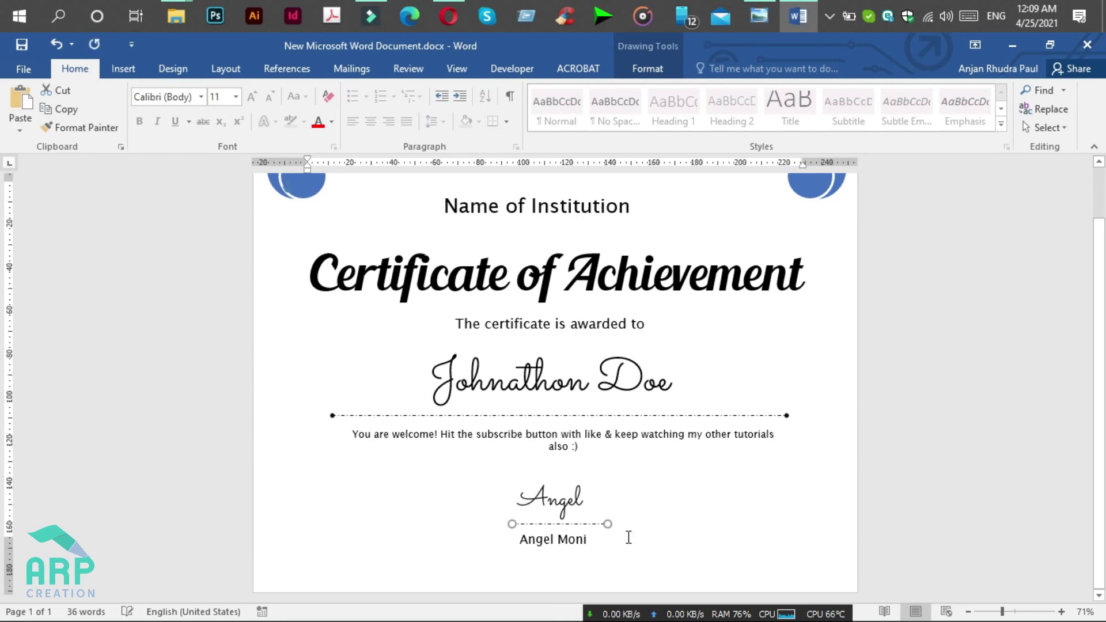
key(Left)
click(573, 538)
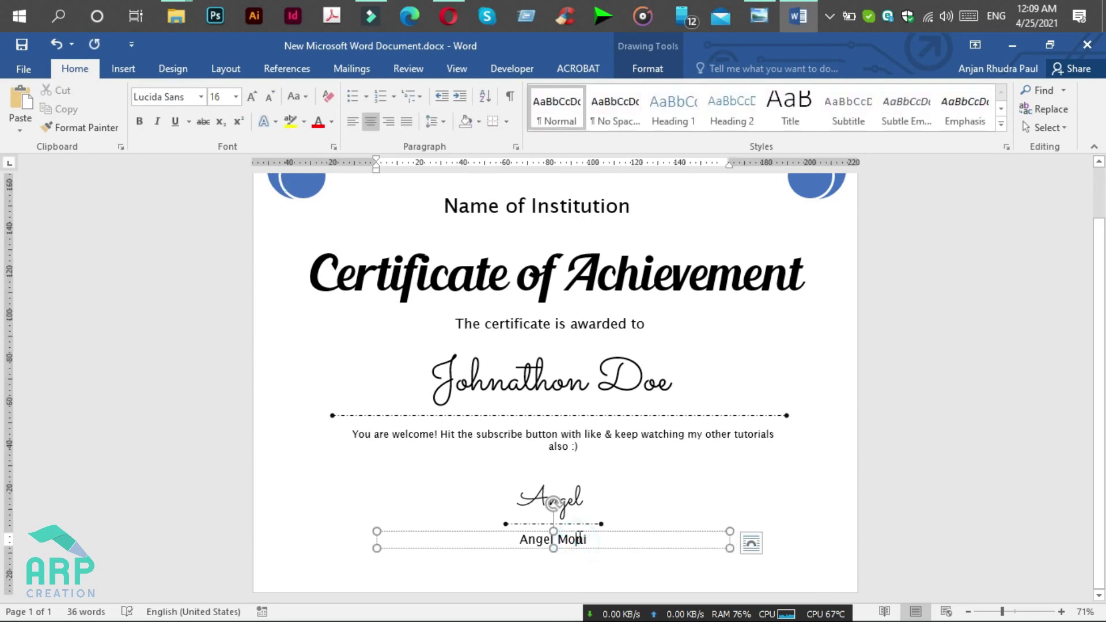
click(761, 17)
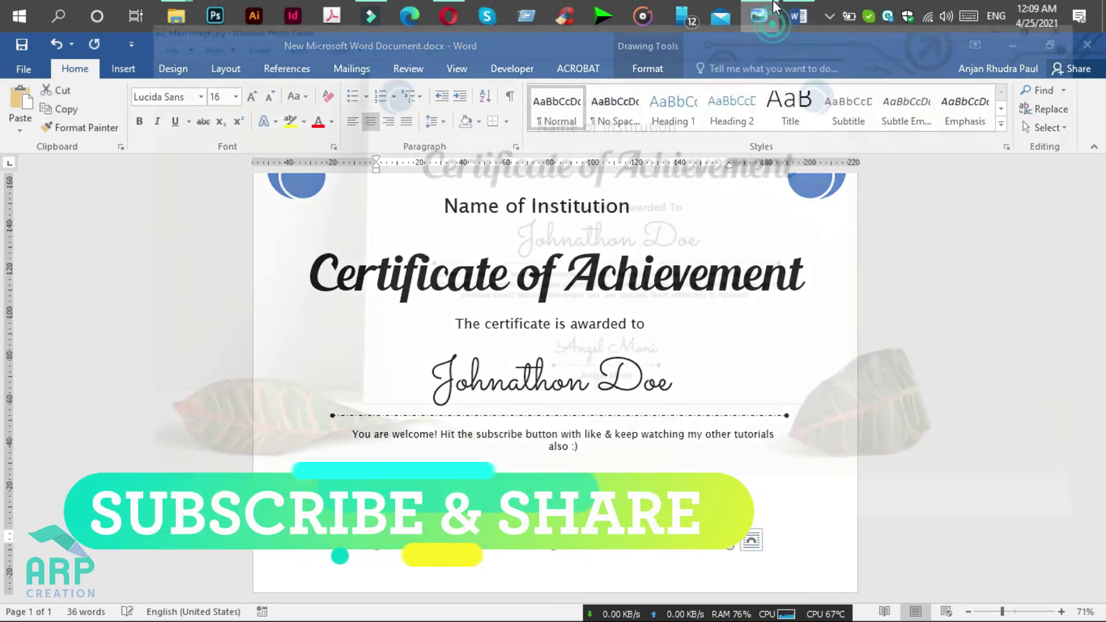
Step: Add an 'organizer' caption under the signer's name at 10 pt
click(758, 26)
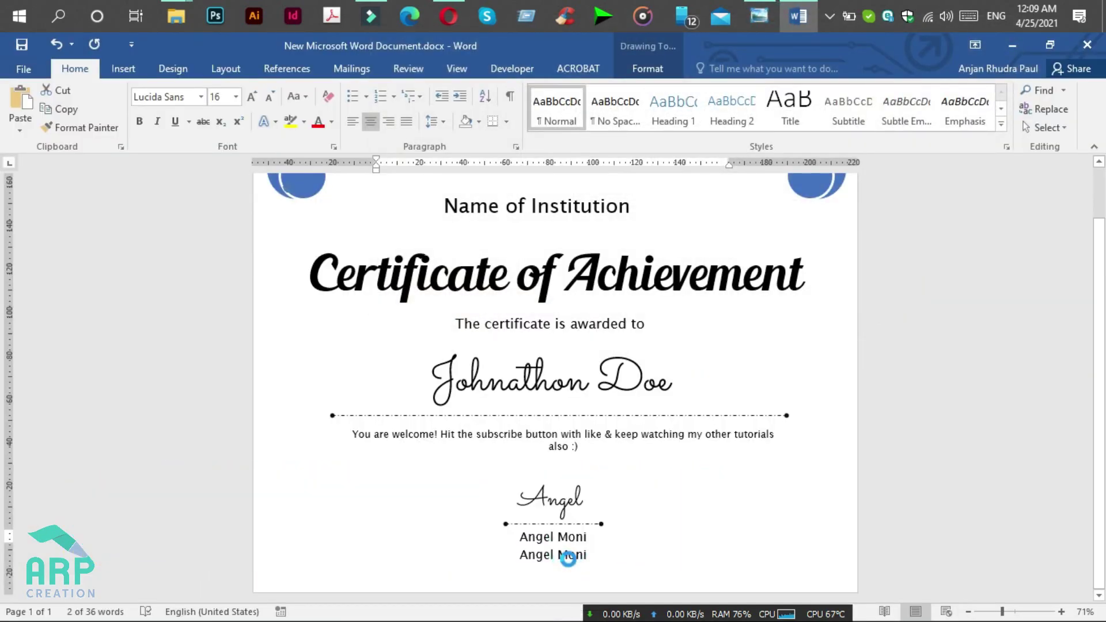
click(574, 555)
triple_click(574, 555)
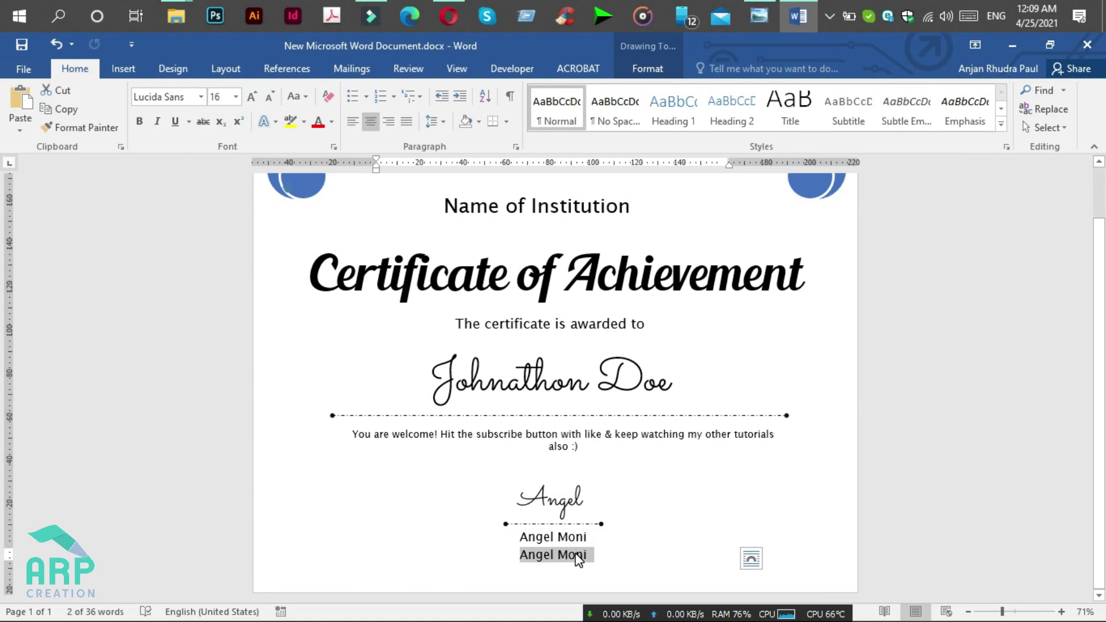
text(organi)
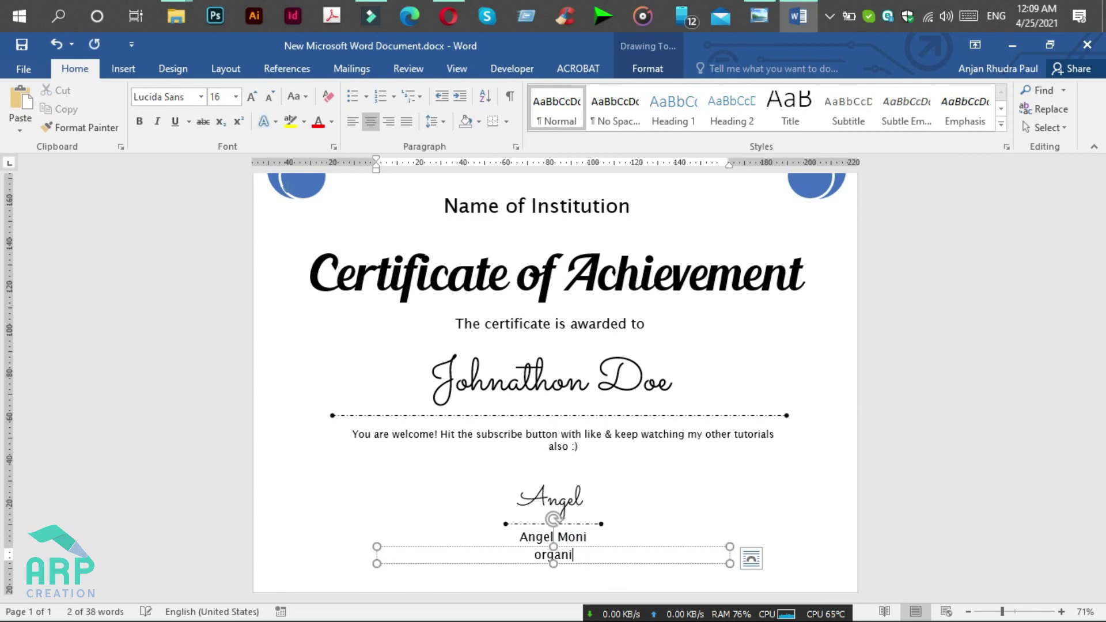
text(zer)
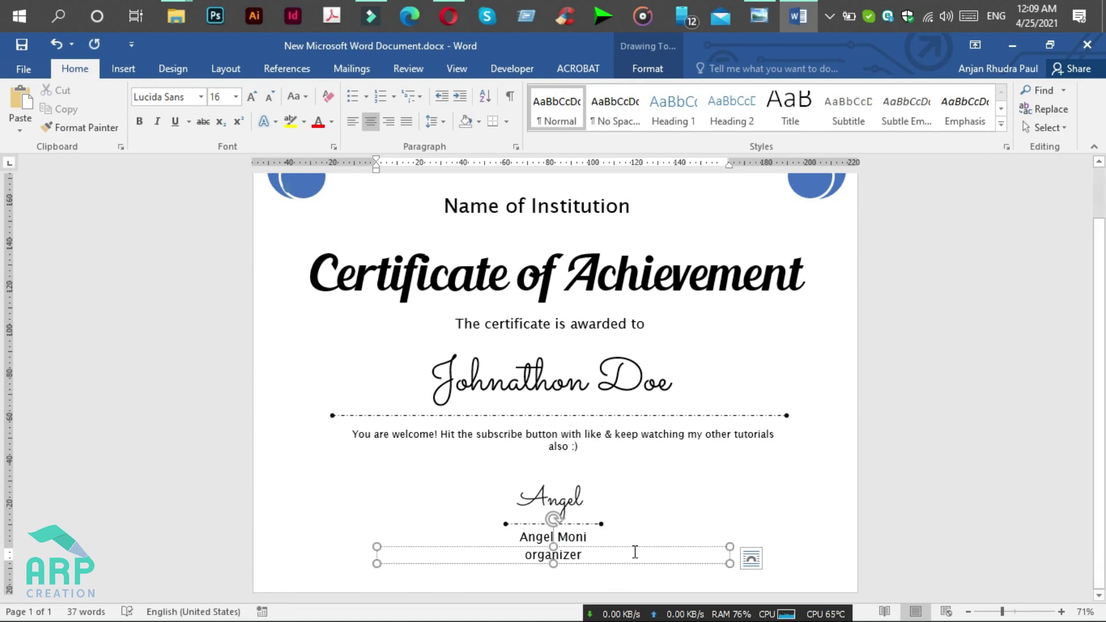
click(634, 550)
click(229, 96)
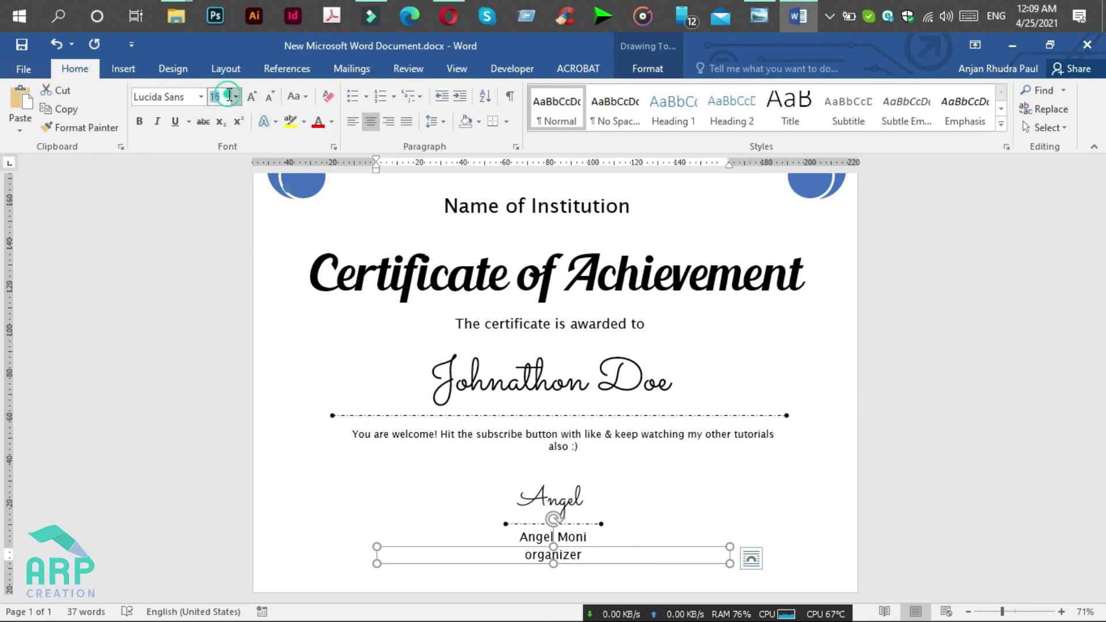
text(10)
key(Return)
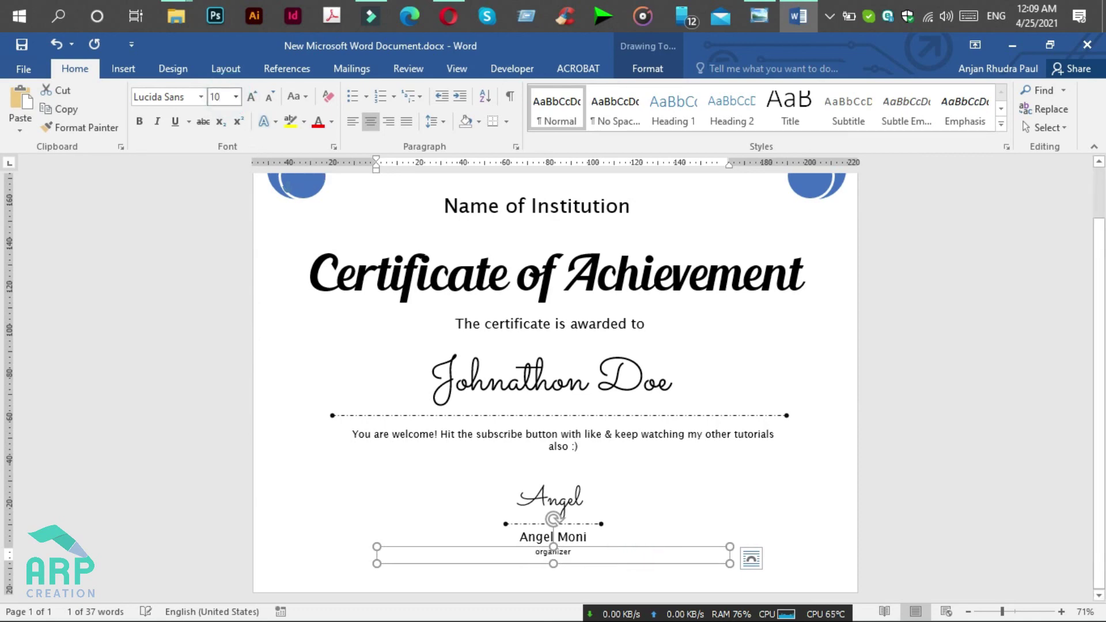
Step: Review the finished page, then minimize Word and the browser to show the desktop
scroll(677, 482, down, 1)
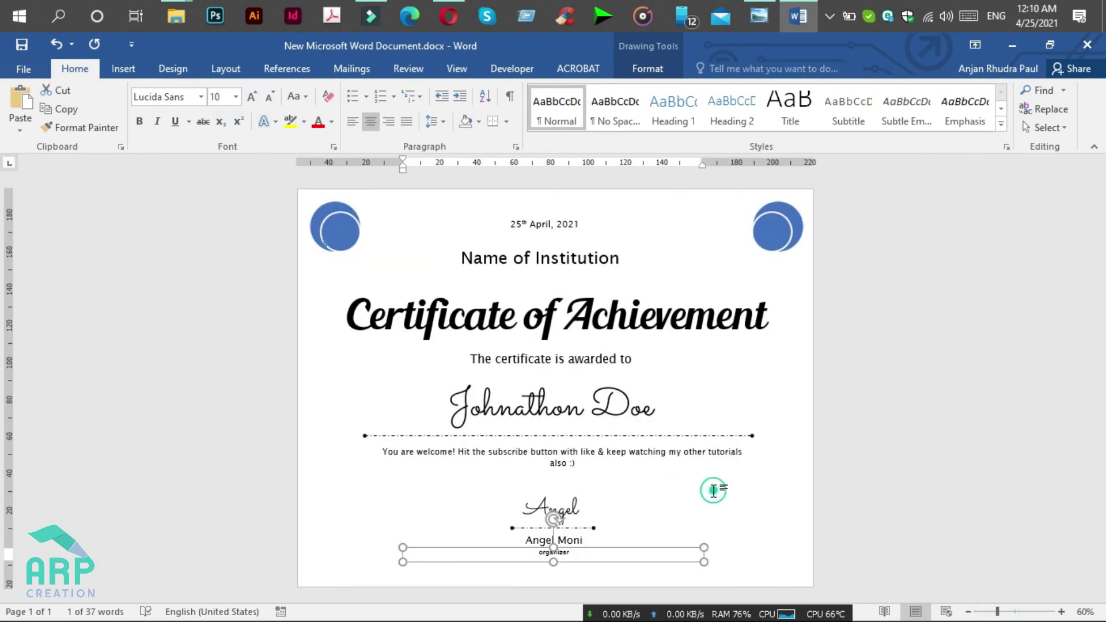
click(714, 490)
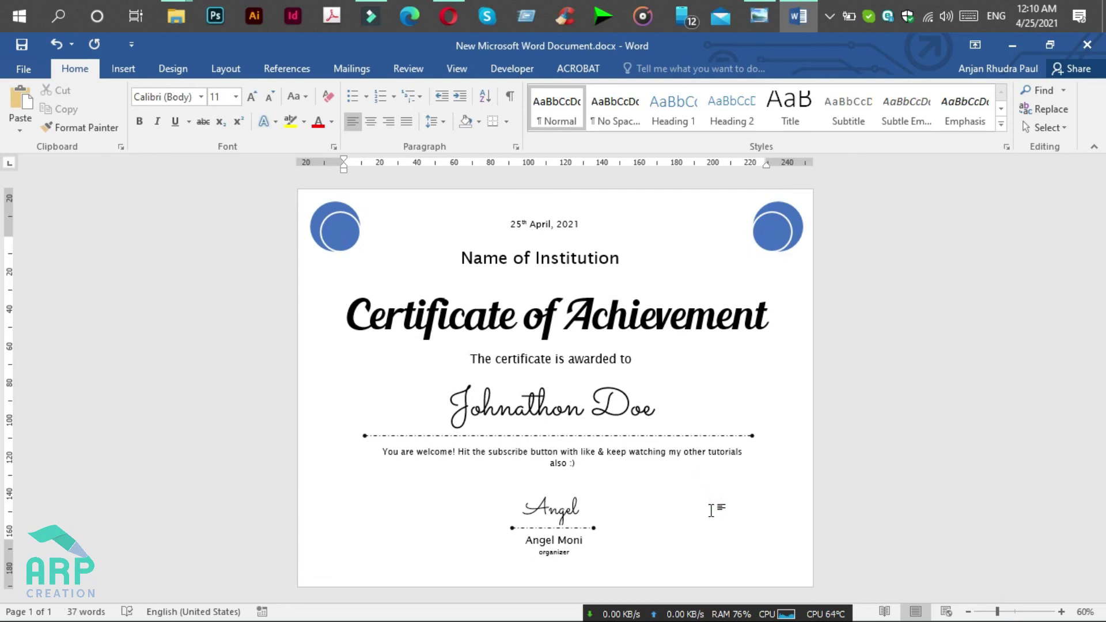
click(1011, 46)
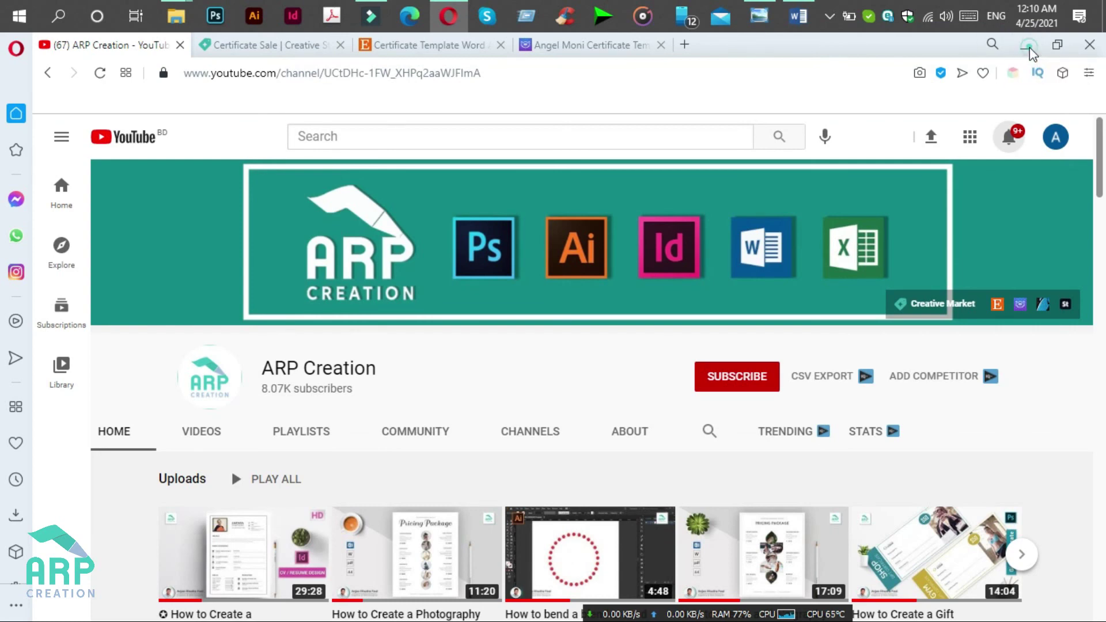
click(1029, 48)
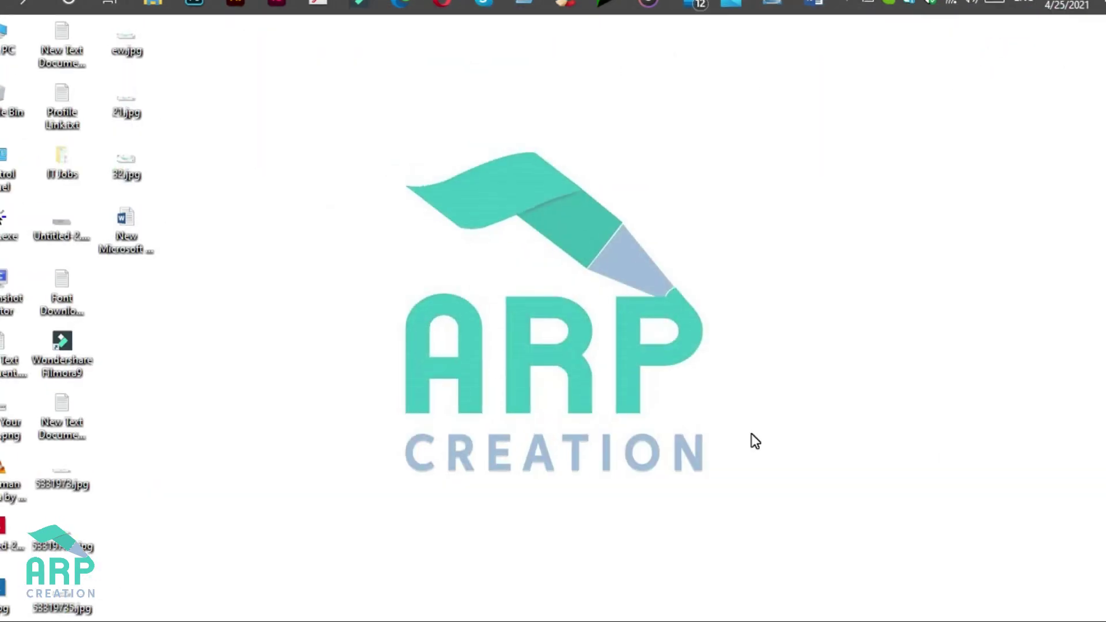